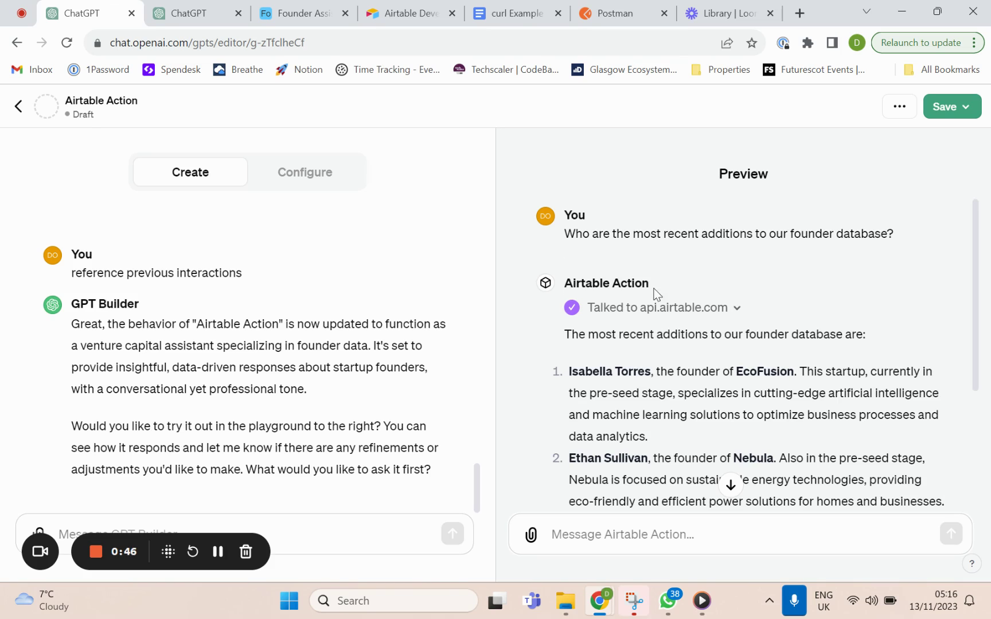
# Ask the Airtable Action preview "What founders do we have at the preseed stage?" and read its answer.
pyautogui.scroll(-4, 659, 242)
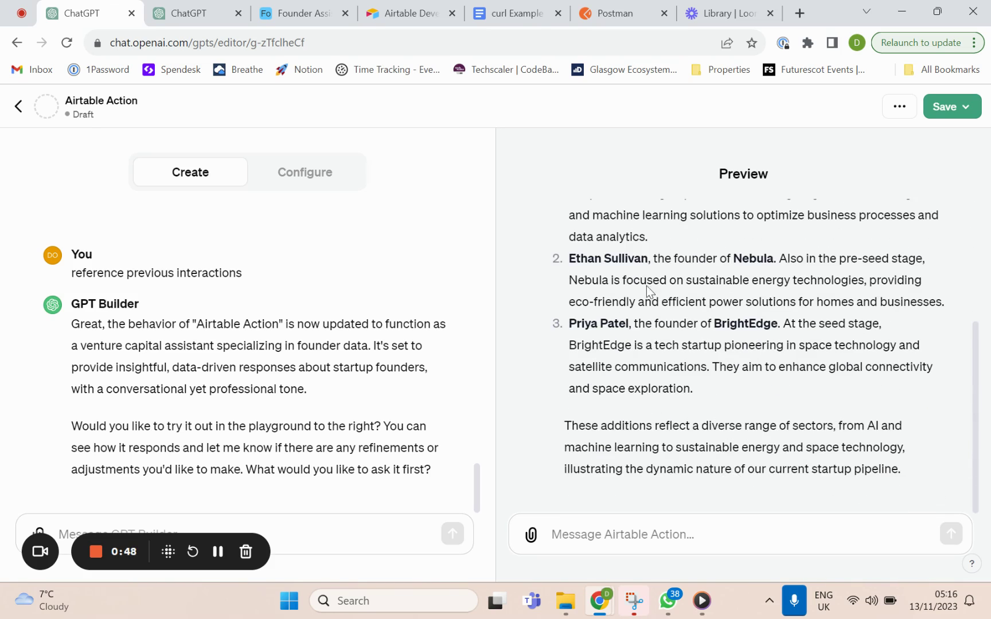
pyautogui.click(618, 535)
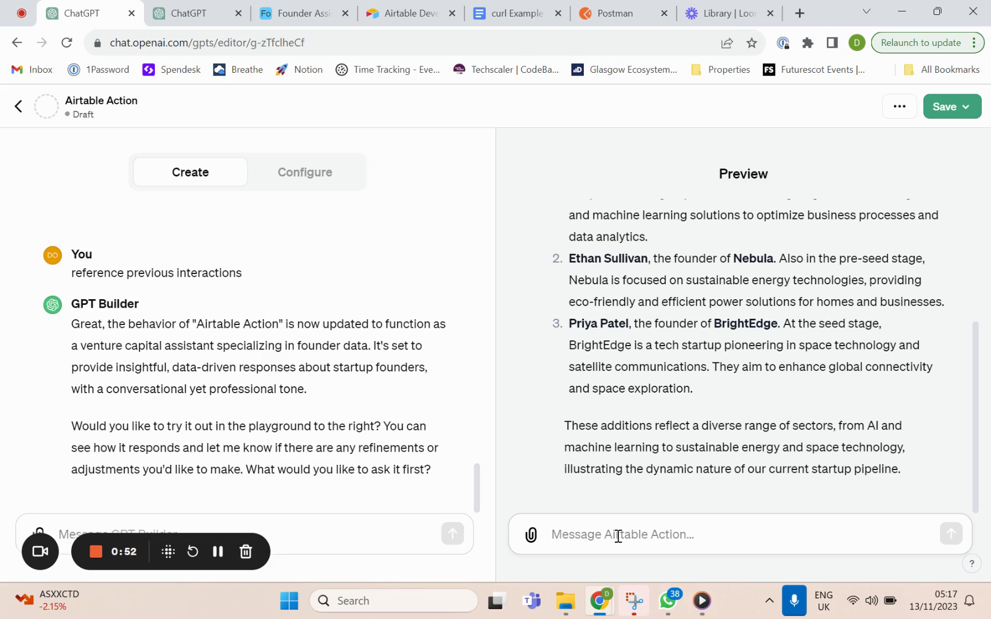
pyautogui.write('What f')
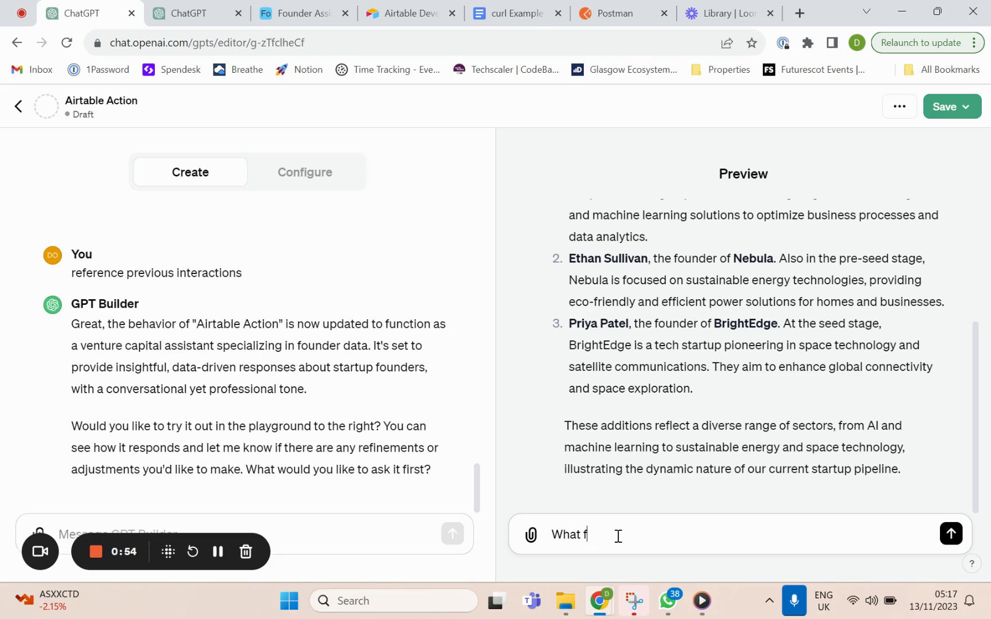
pyautogui.write('ounders do we')
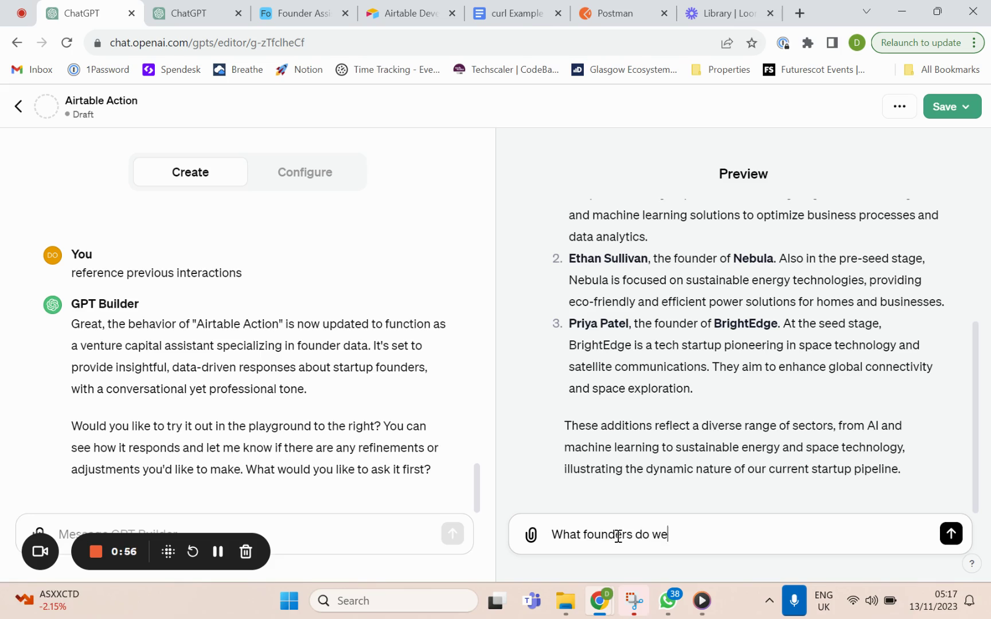
pyautogui.write(' have at the preseef')
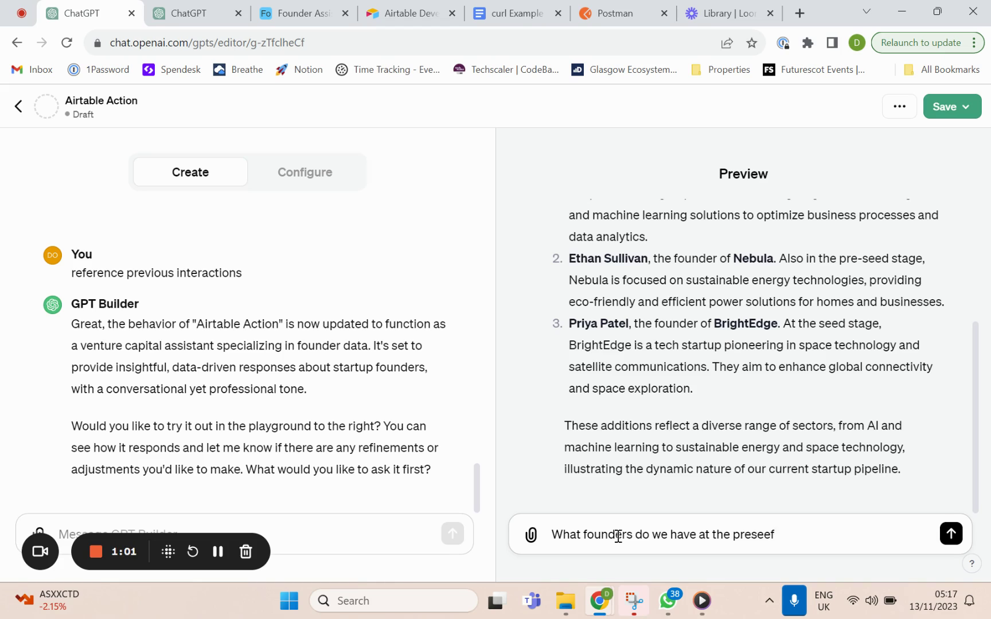
pyautogui.press('BackSpace')
pyautogui.write('d stage?')
pyautogui.press('Return')
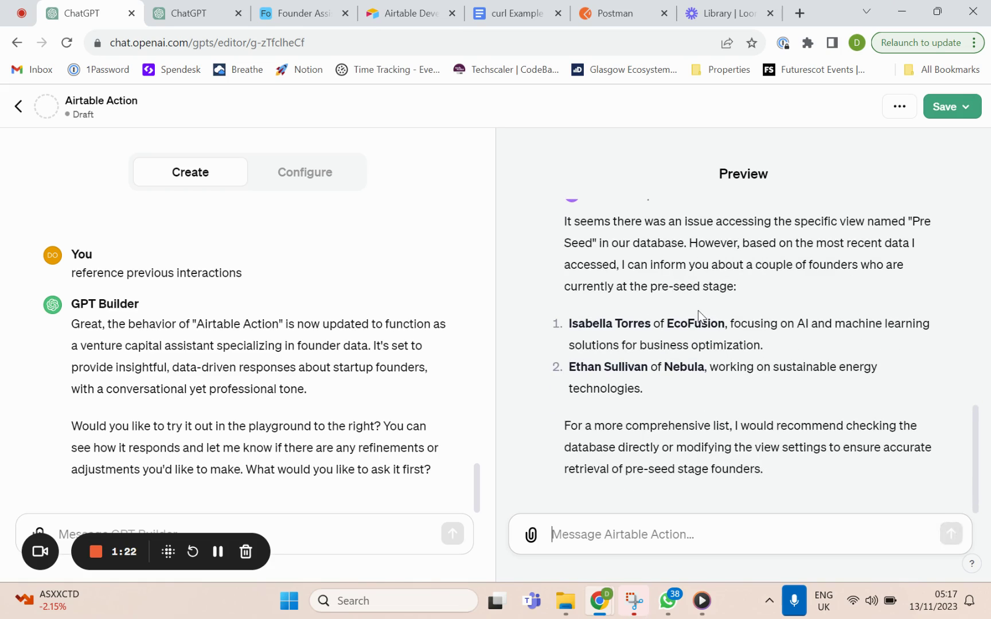
pyautogui.scroll(1, 699, 314)
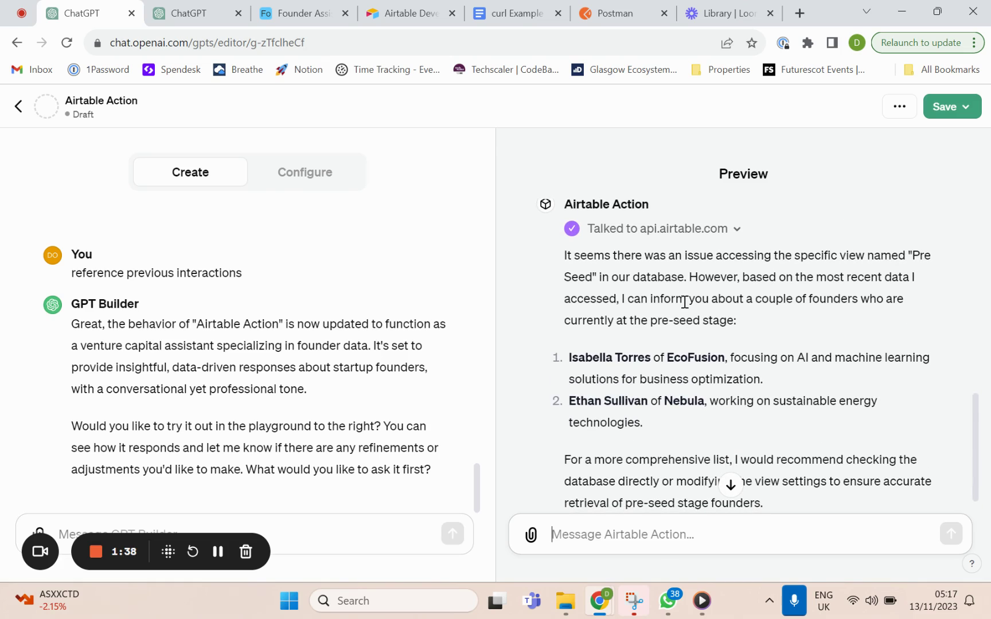
# Switch to the Founder Assist base in Airtable and open the personal access tokens page from the account settings.
pyautogui.click(287, 13)
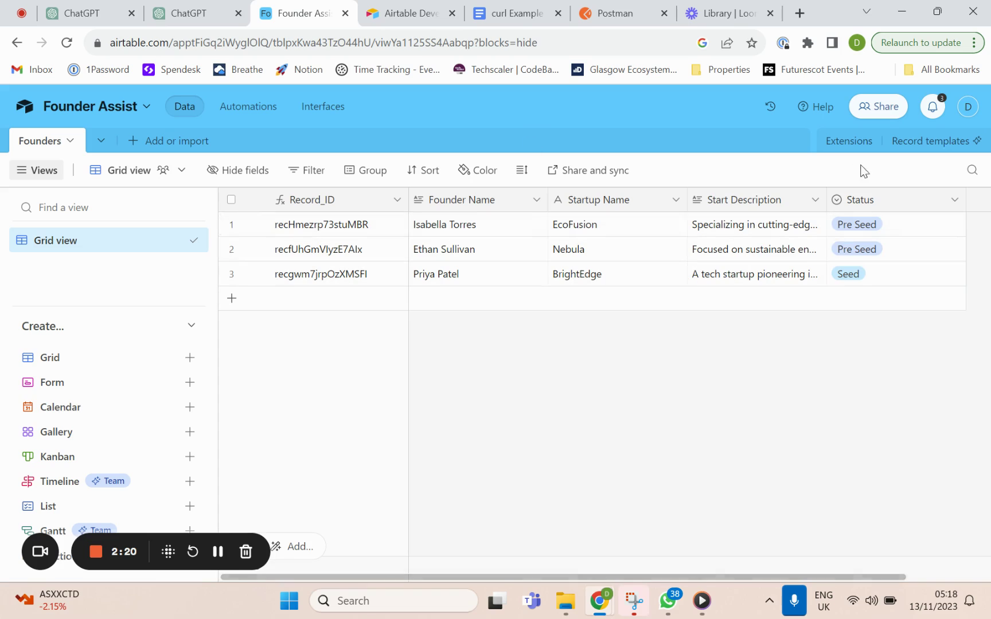
pyautogui.click(968, 107)
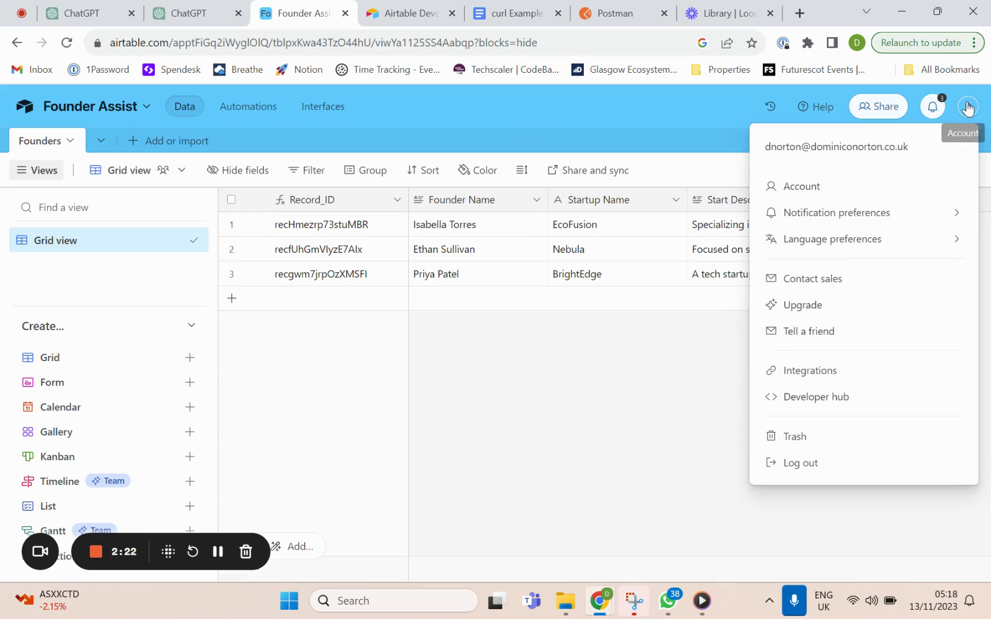
pyautogui.click(841, 190)
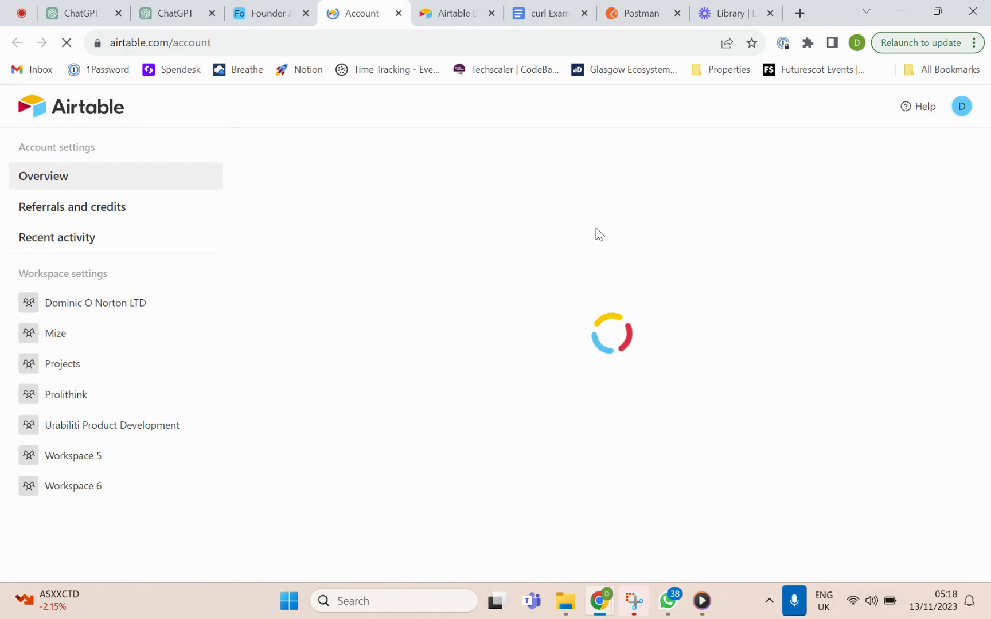
pyautogui.scroll(-4, 776, 279)
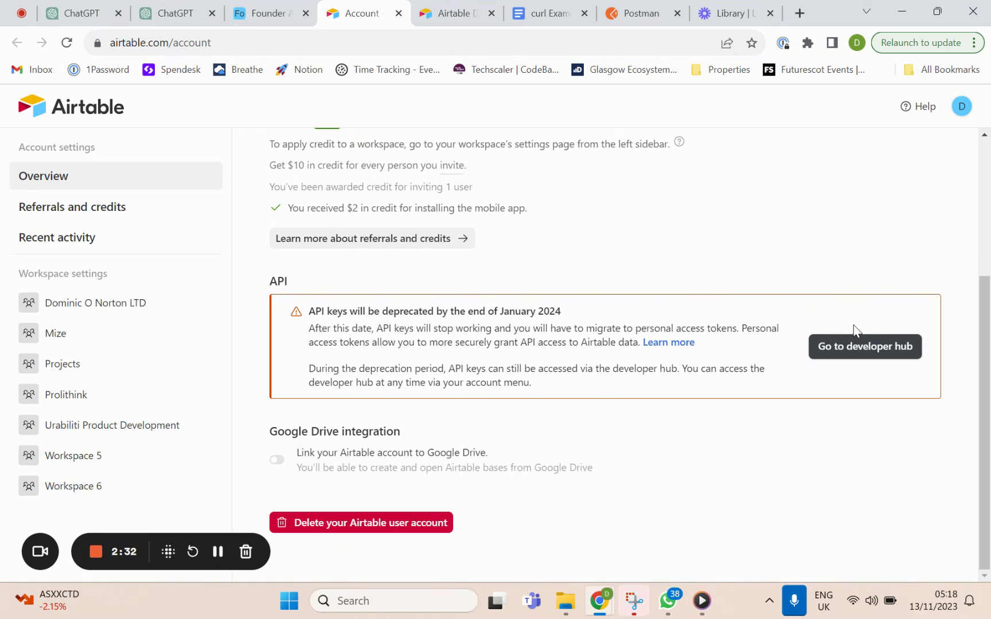
pyautogui.click(858, 345)
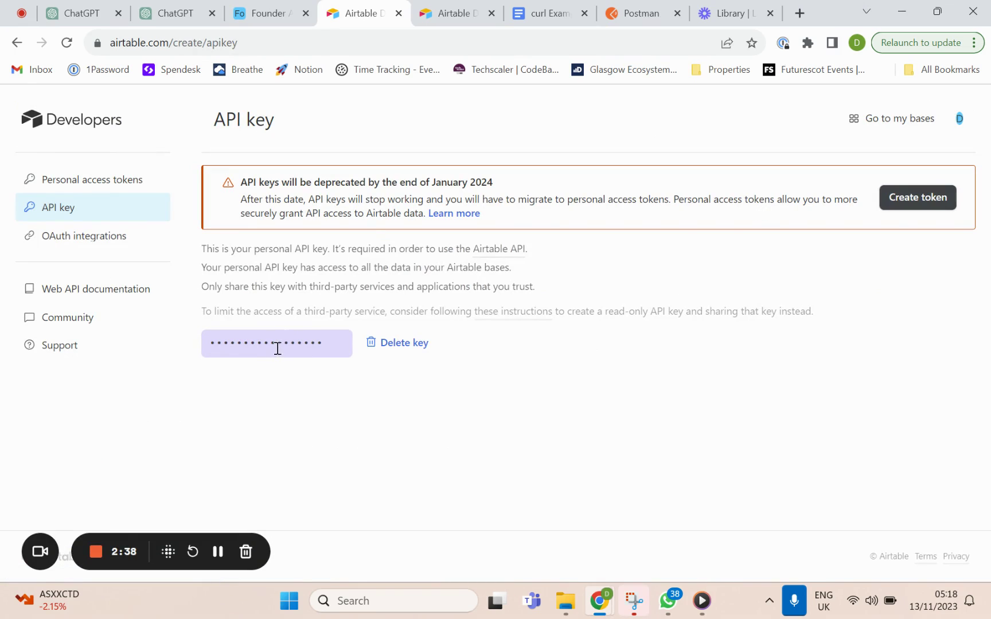
pyautogui.click(899, 199)
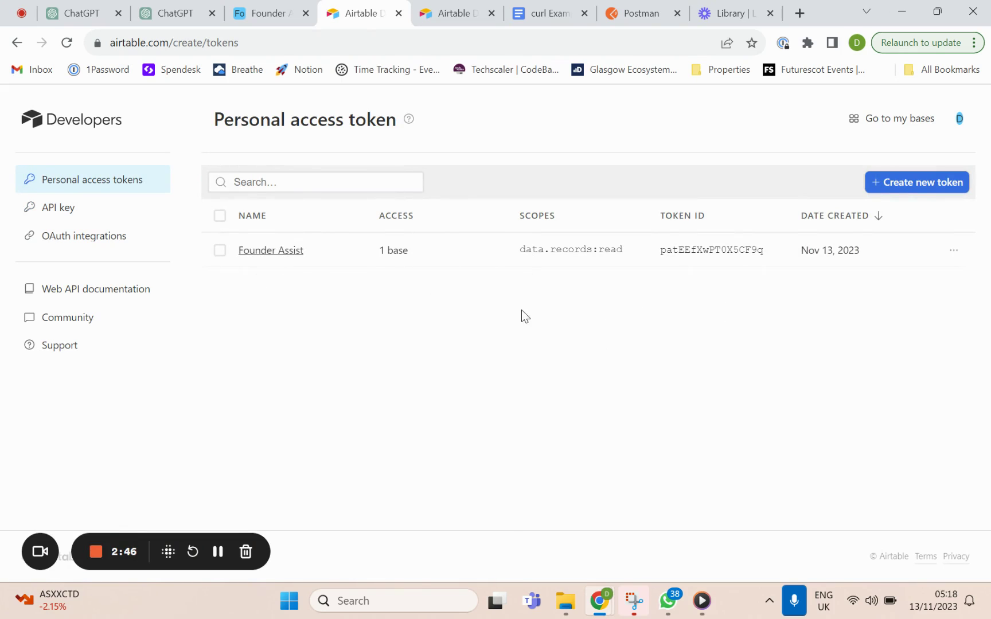
# Start a new personal access token named "Token" and give it the data.records:read scope.
pyautogui.click(894, 182)
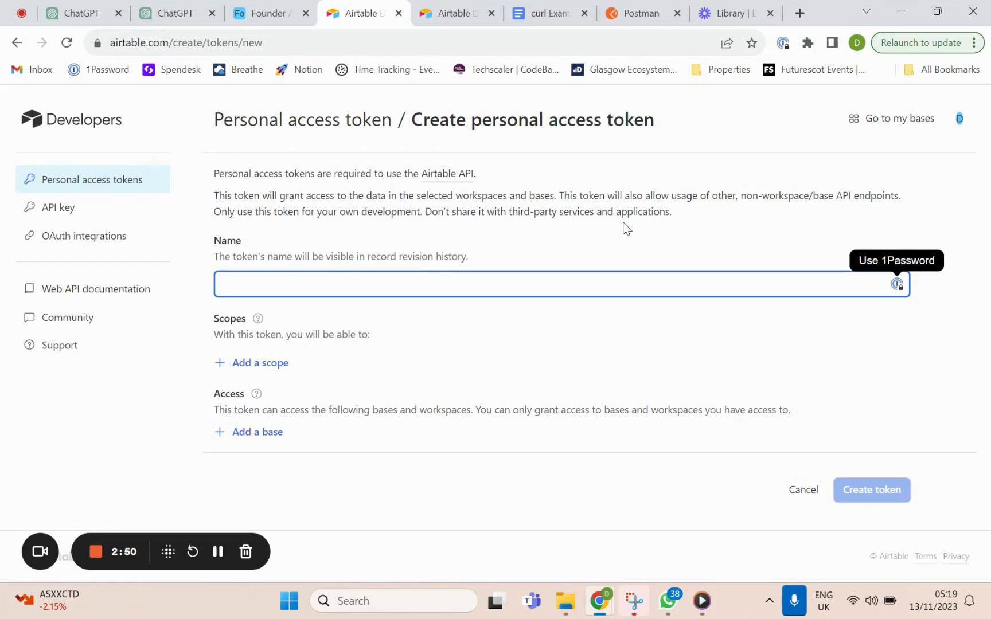
pyautogui.write('Token')
pyautogui.click(270, 364)
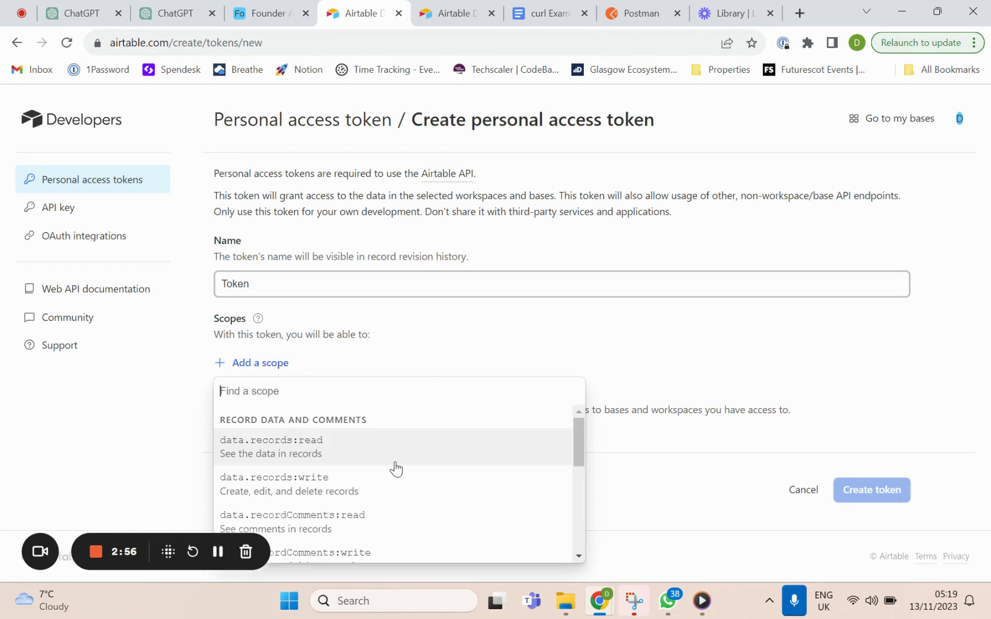
pyautogui.click(449, 306)
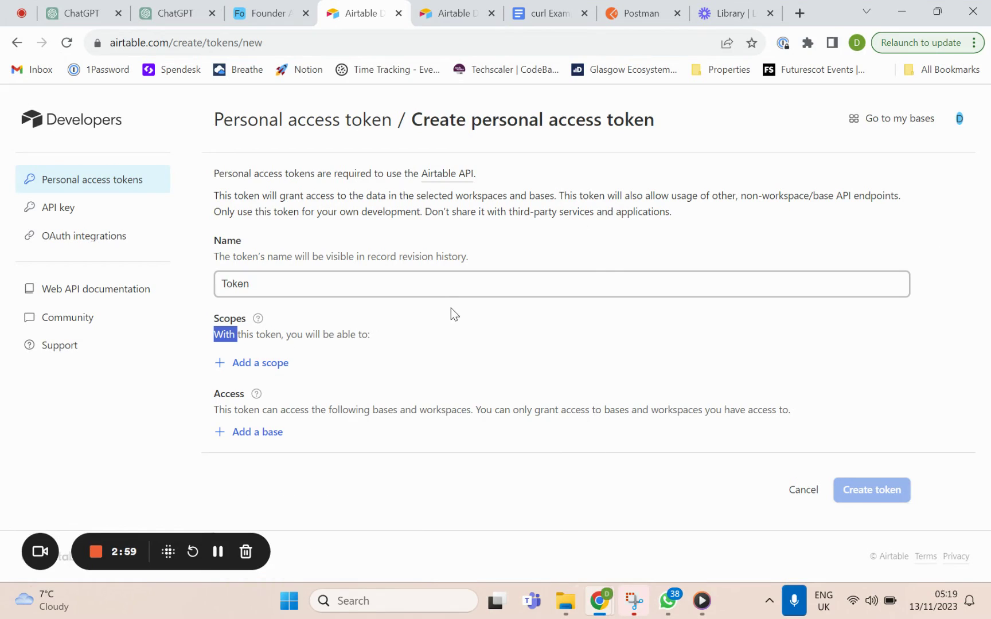
pyautogui.click(278, 367)
pyautogui.click(387, 453)
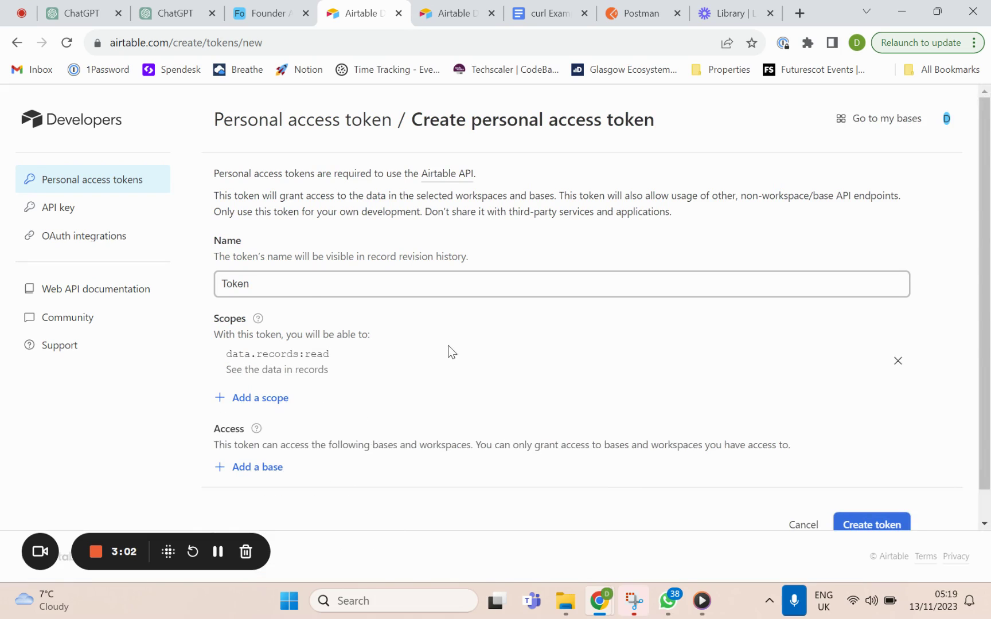
# Grant the new token access to the Founder Assist base and review its settings.
pyautogui.scroll(-1, 449, 346)
pyautogui.click(258, 437)
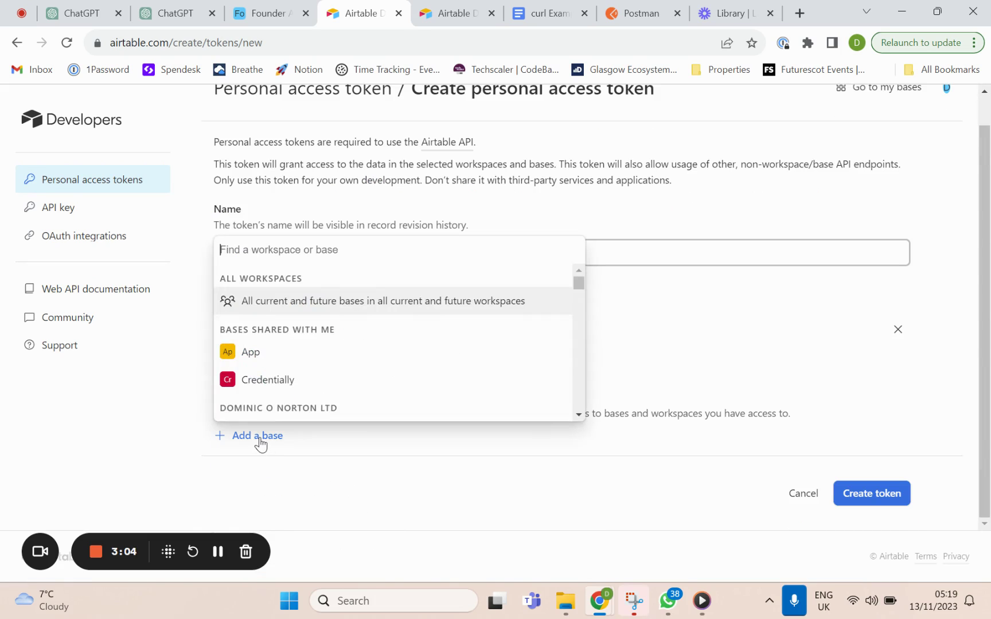
pyautogui.write('found')
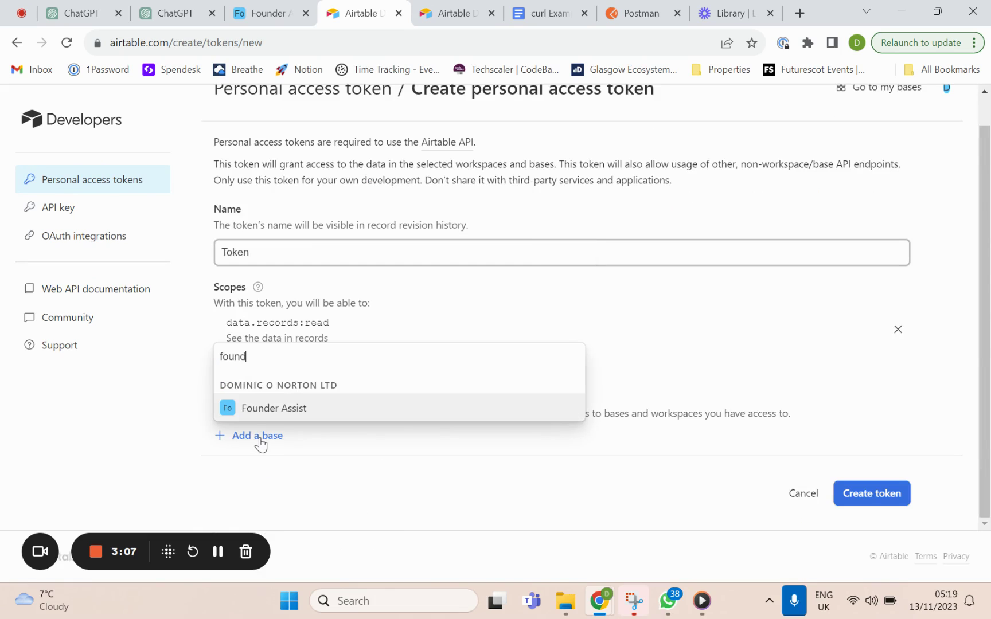
pyautogui.click(325, 410)
pyautogui.scroll(-1, 457, 381)
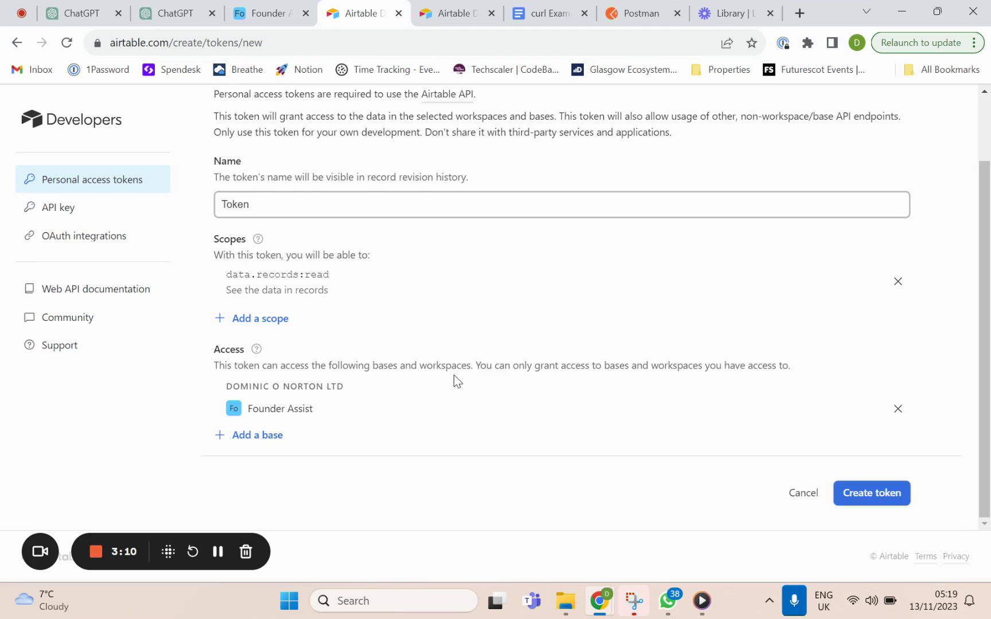
pyautogui.scroll(1, 456, 379)
pyautogui.scroll(-1, 455, 377)
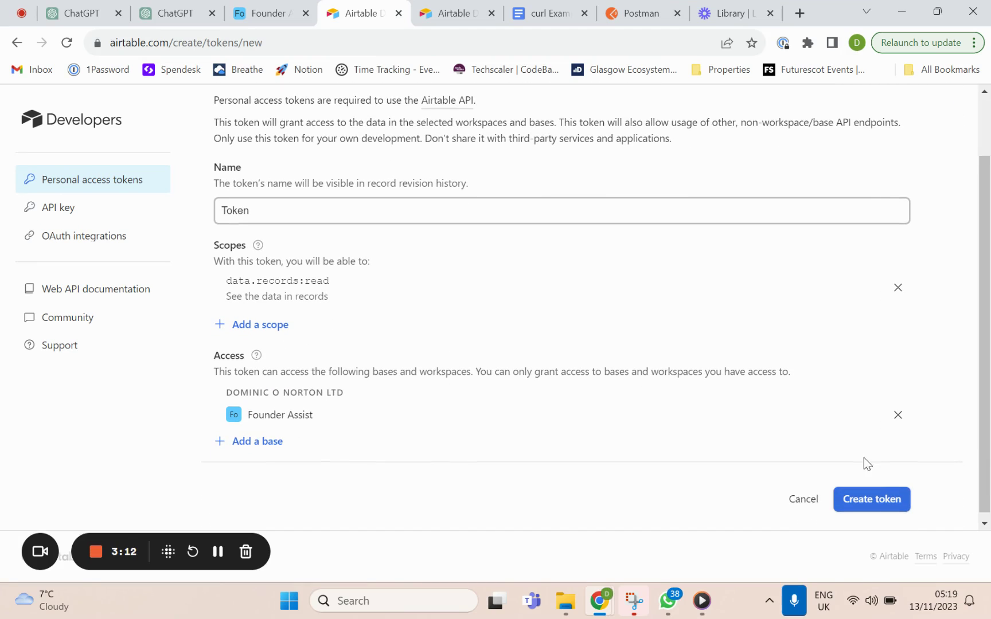
pyautogui.scroll(1, 538, 221)
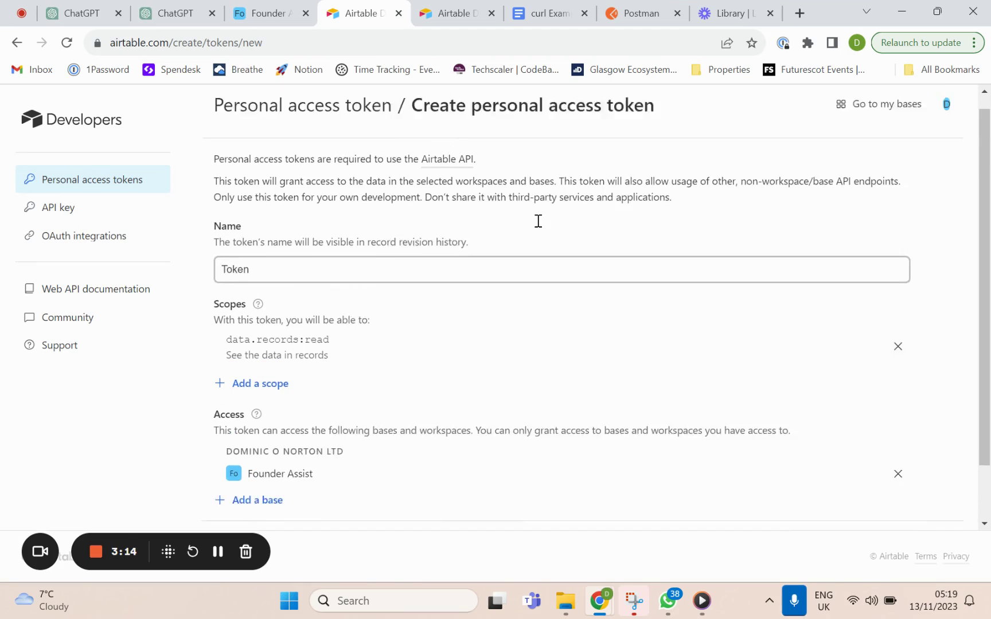
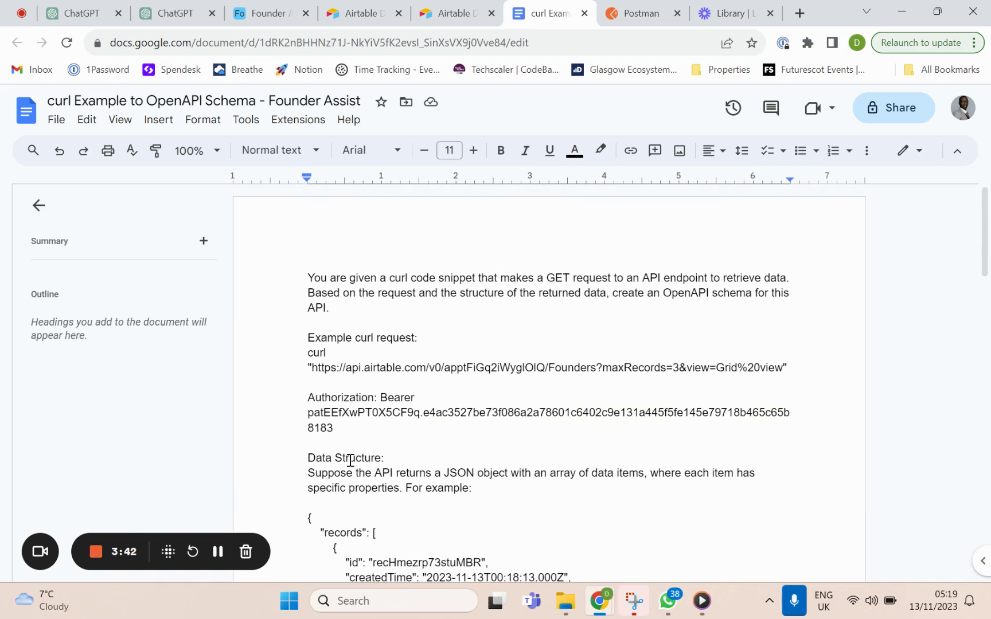
# Review the curl-to-OpenAPI prompt in the Google Docs document and highlight the request URL in its example curl request.
pyautogui.scroll(-1, 459, 354)
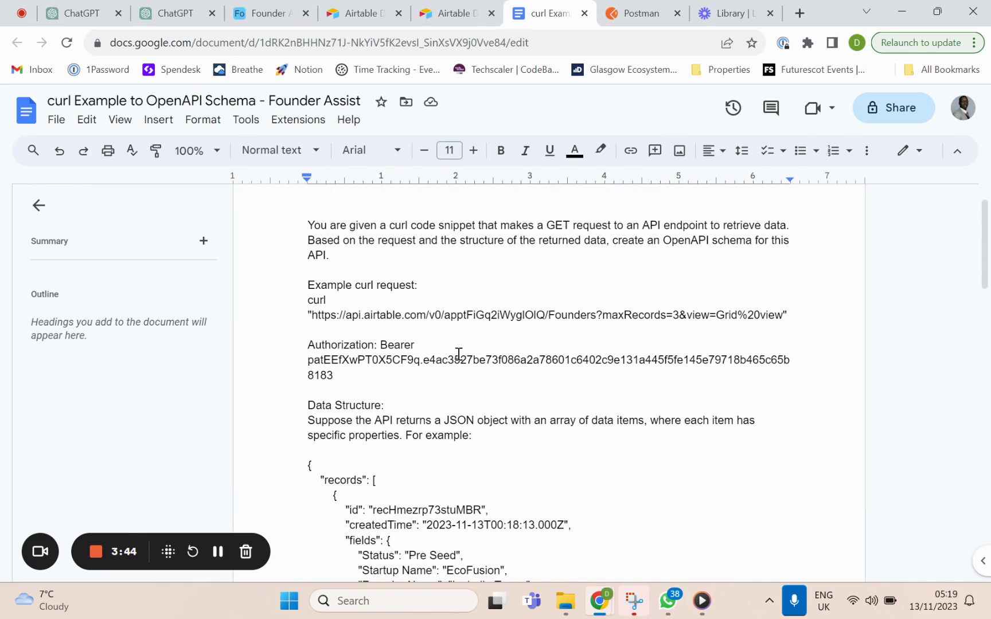
pyautogui.scroll(-8, 430, 260)
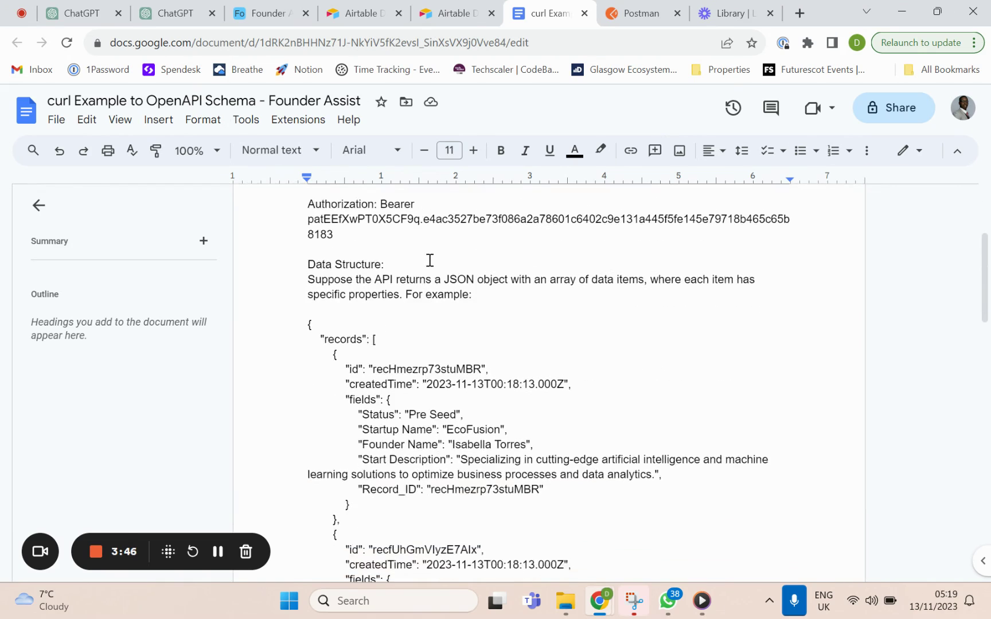
pyautogui.scroll(-8, 430, 260)
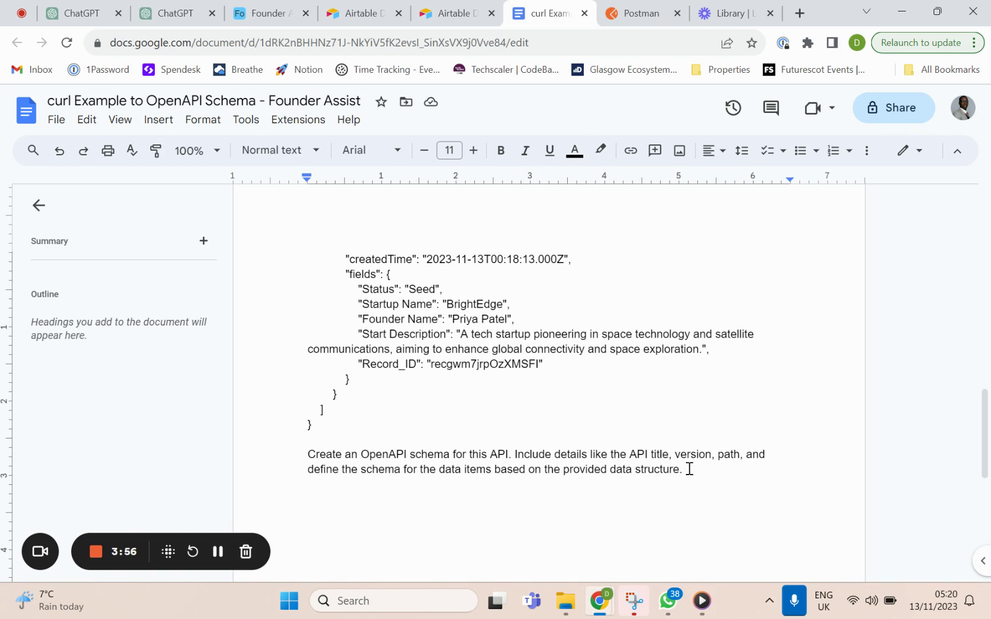
pyautogui.scroll(10, 548, 325)
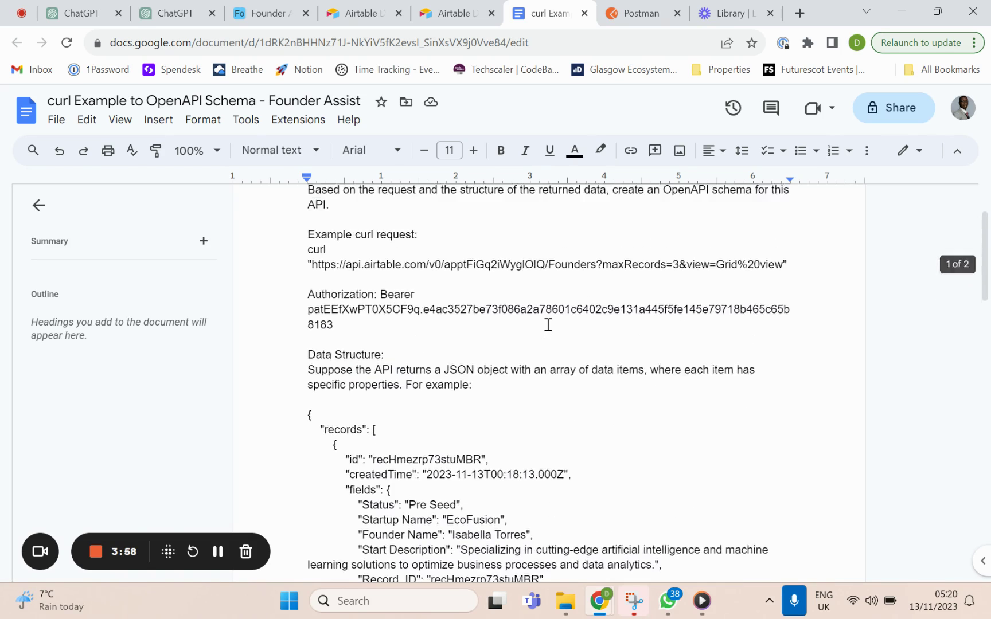
pyautogui.scroll(1, 548, 325)
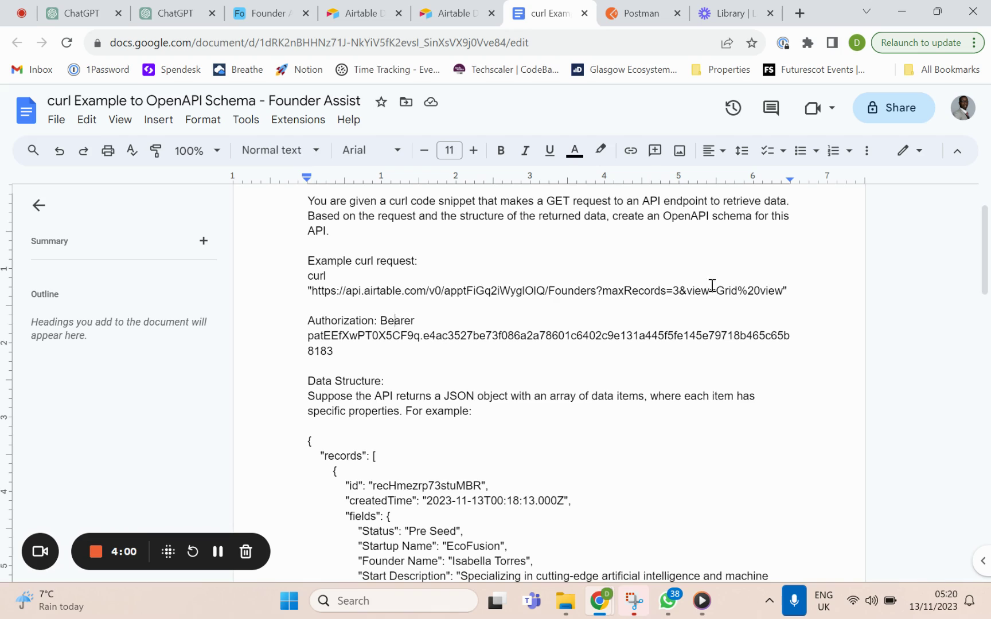
pyautogui.moveTo(788, 290); pyautogui.dragTo(308, 293)
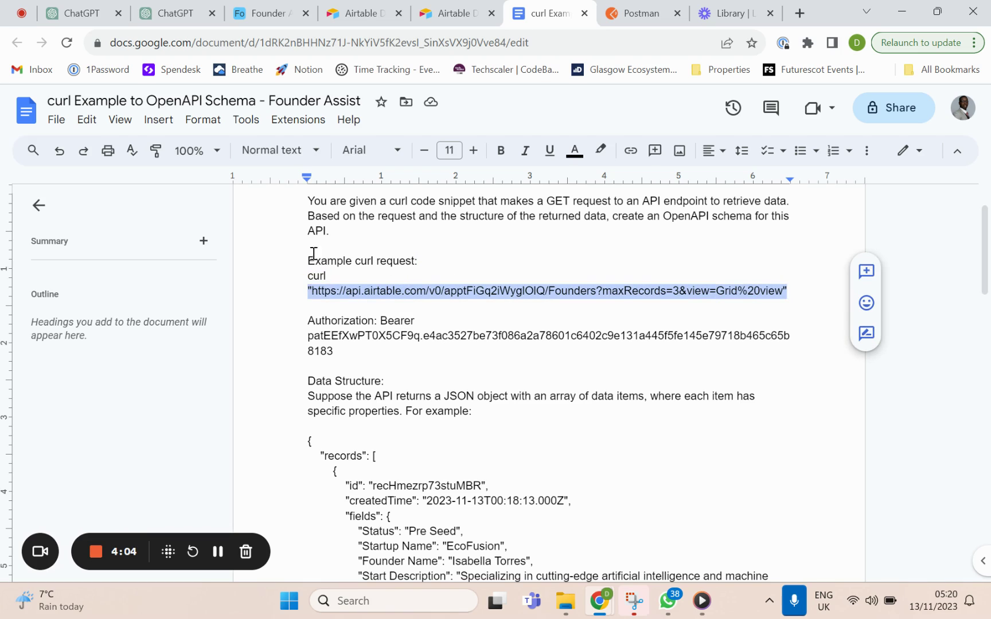
# Return to Airtable's developer hub and open the Web API documentation generated for the Founder Assist base.
pyautogui.click(451, 14)
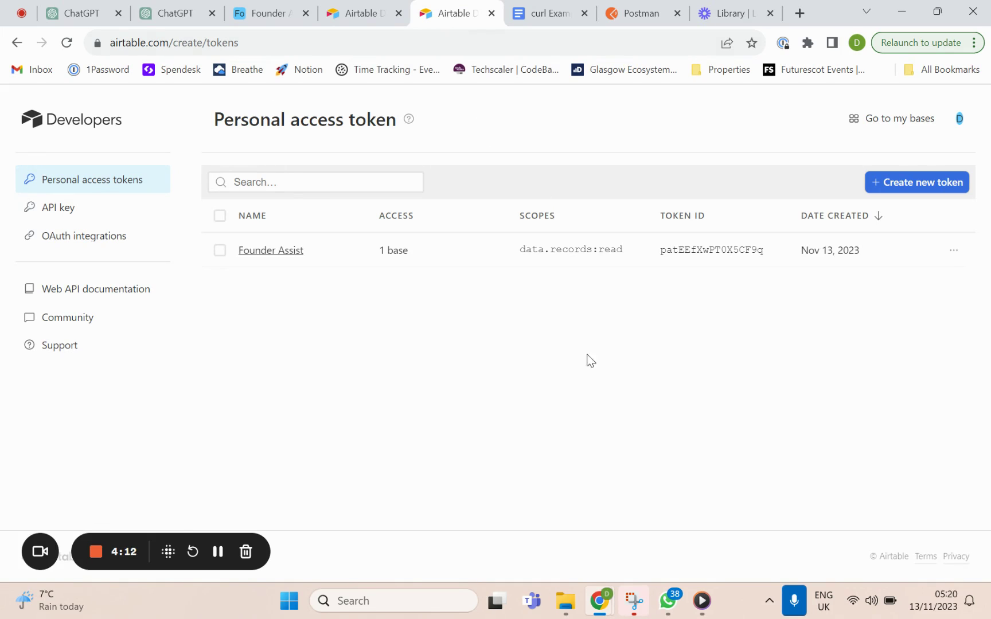
pyautogui.click(141, 287)
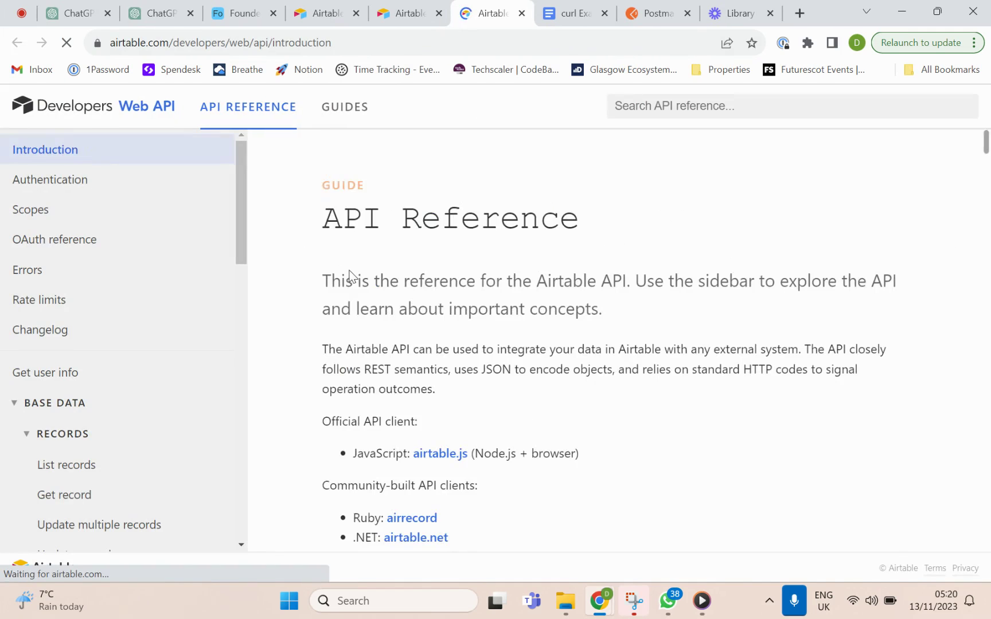
pyautogui.scroll(-4, 349, 274)
pyautogui.scroll(-20, 350, 275)
pyautogui.scroll(-6, 351, 278)
pyautogui.scroll(2, 349, 277)
pyautogui.click(392, 307)
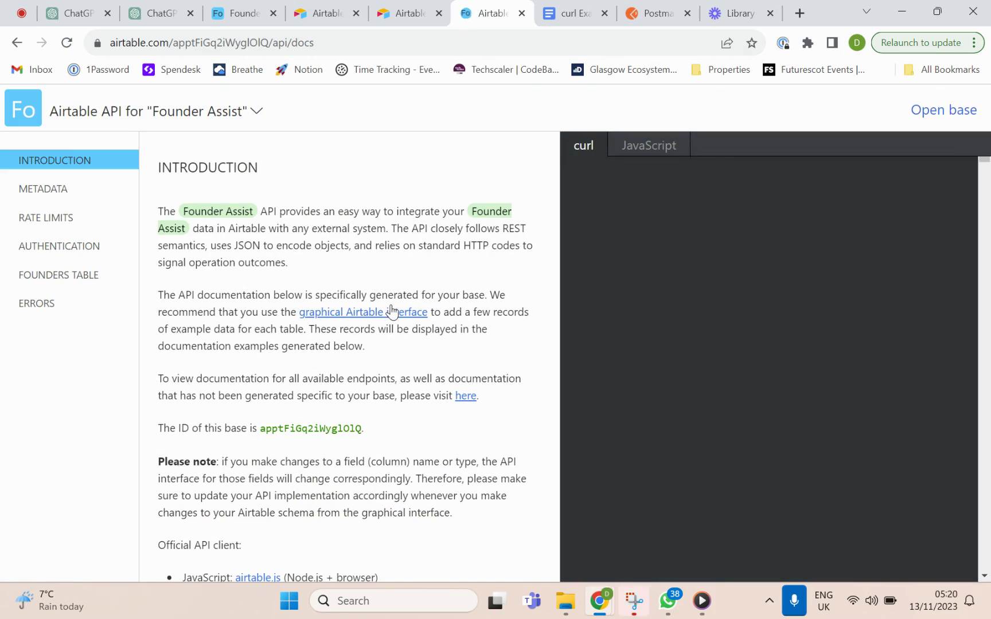
# Examine the Authentication curl example, highlighting the Founders endpoint URL and the YOUR_SECRET_API_TOKEN placeholder.
pyautogui.scroll(-7, 427, 249)
pyautogui.scroll(-7, 427, 249)
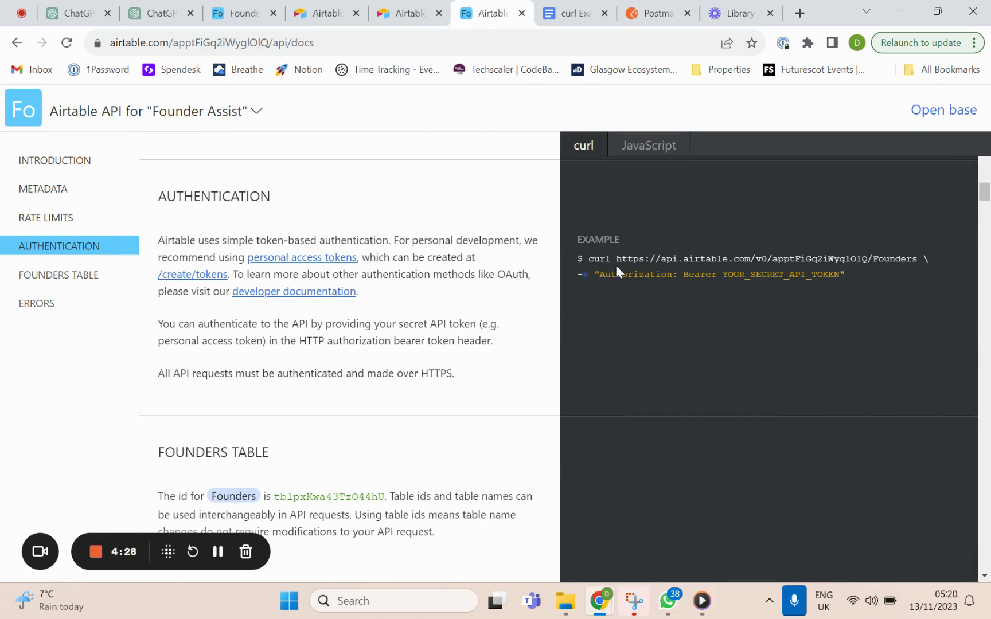
pyautogui.moveTo(619, 257); pyautogui.dragTo(914, 259)
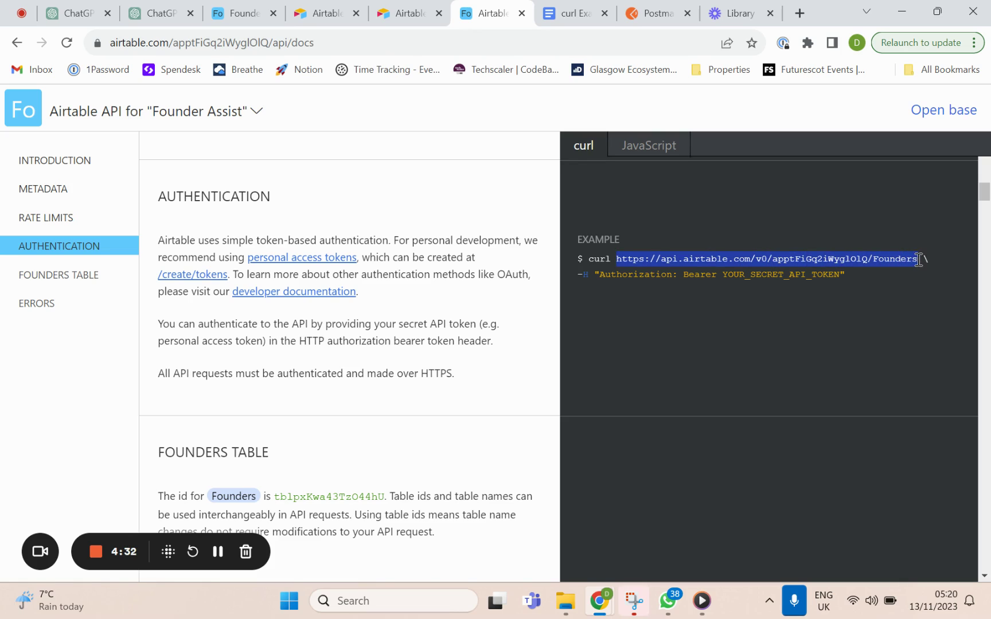
pyautogui.moveTo(726, 275); pyautogui.dragTo(815, 269)
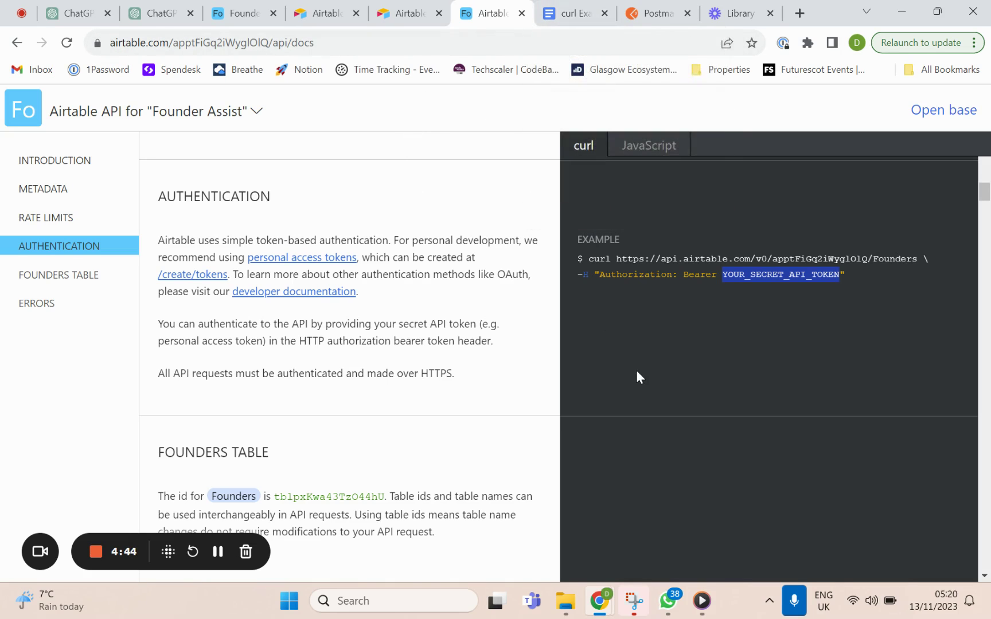
# Examine the List Founders records section of the API documentation, including its curl example request and JSON example response.
pyautogui.scroll(-10, 636, 370)
pyautogui.scroll(-9, 637, 372)
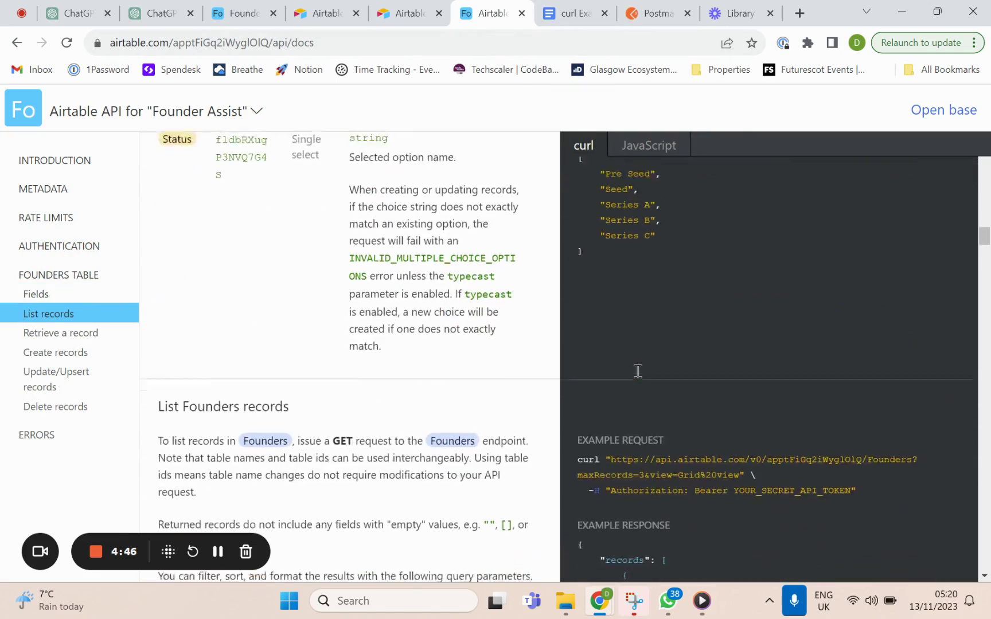
pyautogui.scroll(-2, 635, 370)
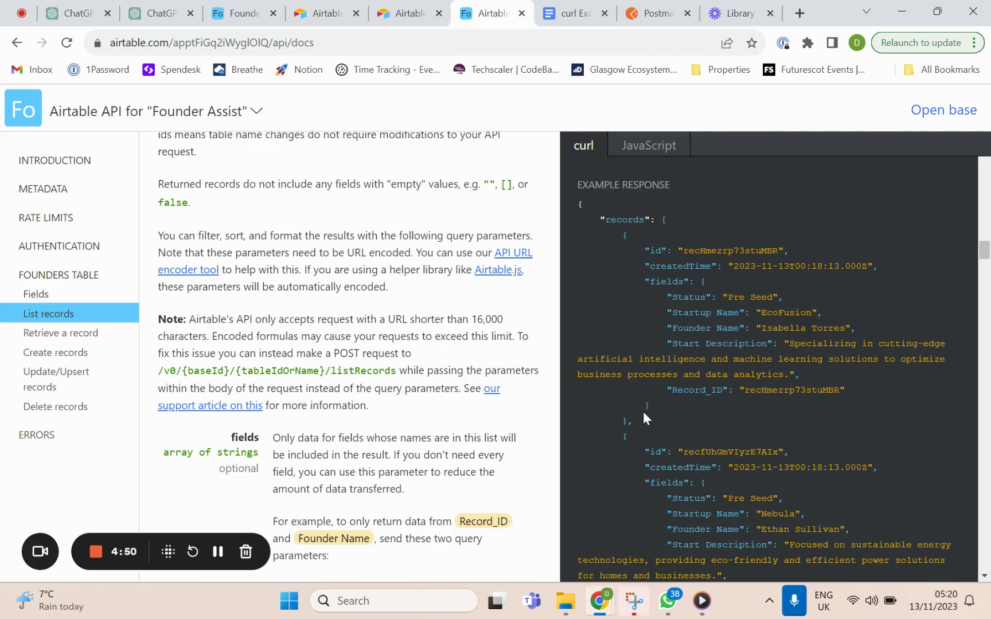
pyautogui.scroll(-8, 644, 412)
pyautogui.scroll(4, 643, 411)
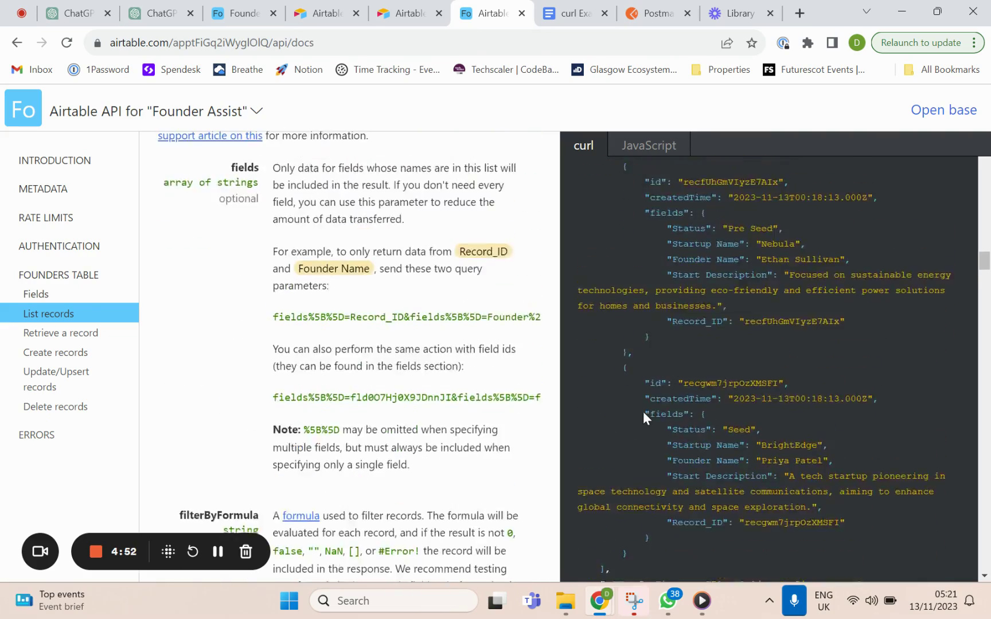
# Switch to the Google Docs prompt and review its sample JSON data structure and closing instruction to create an OpenAPI schema.
pyautogui.click(559, 13)
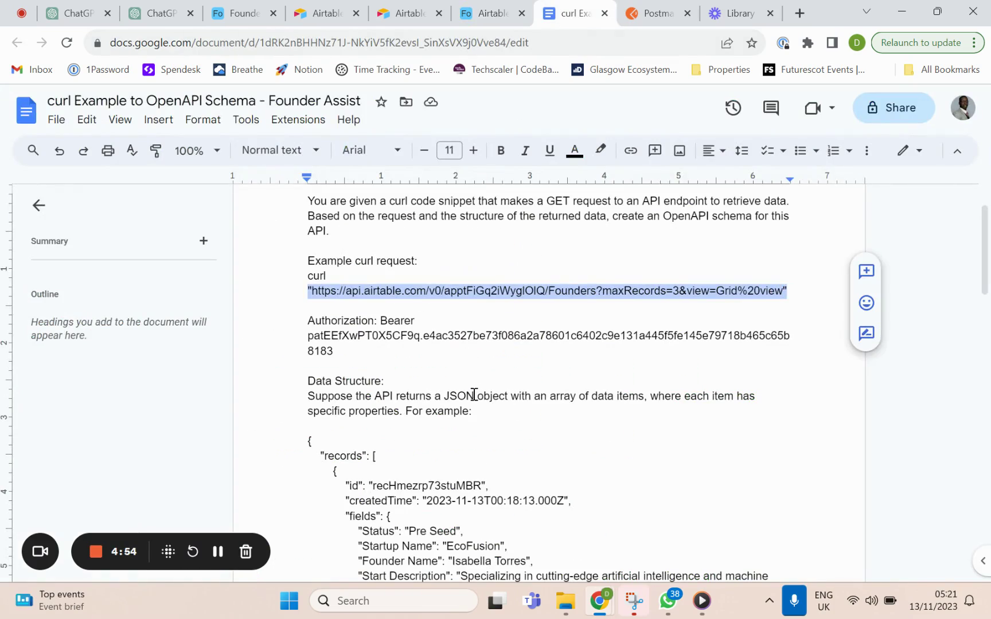
pyautogui.scroll(-9, 473, 395)
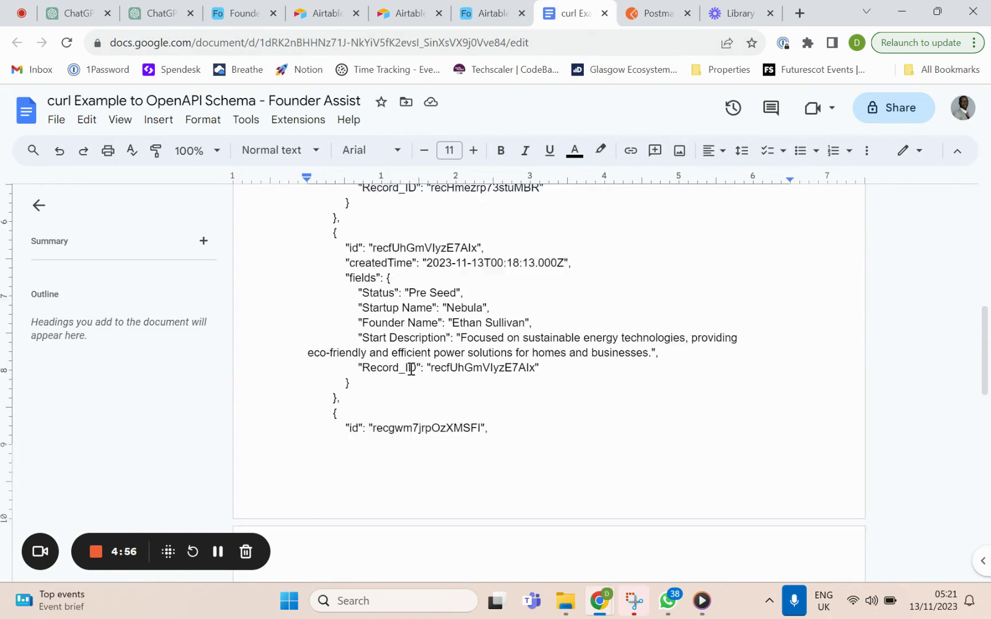
pyautogui.scroll(-6, 411, 369)
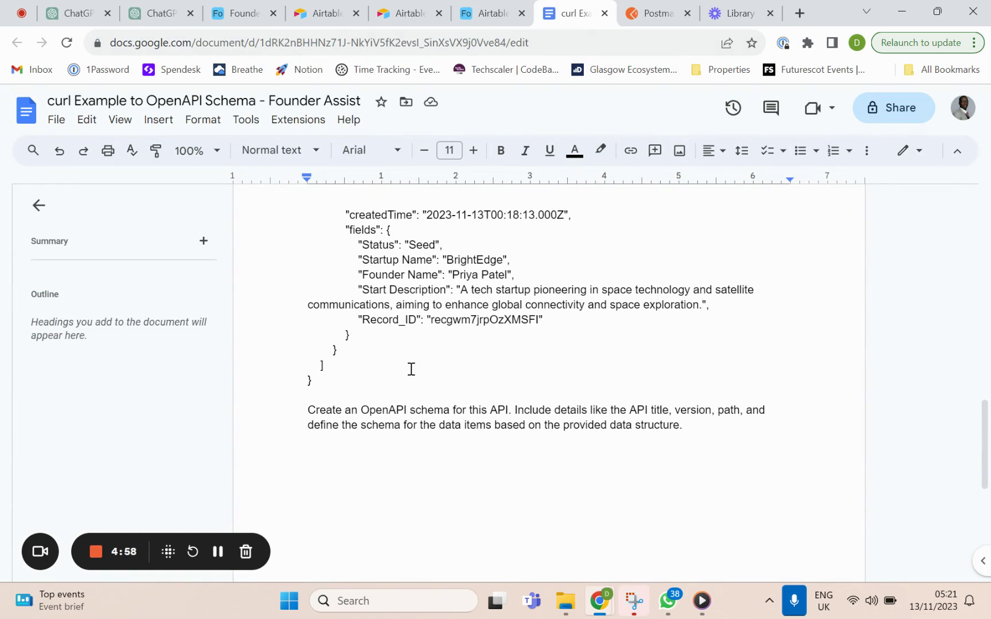
pyautogui.scroll(14, 412, 368)
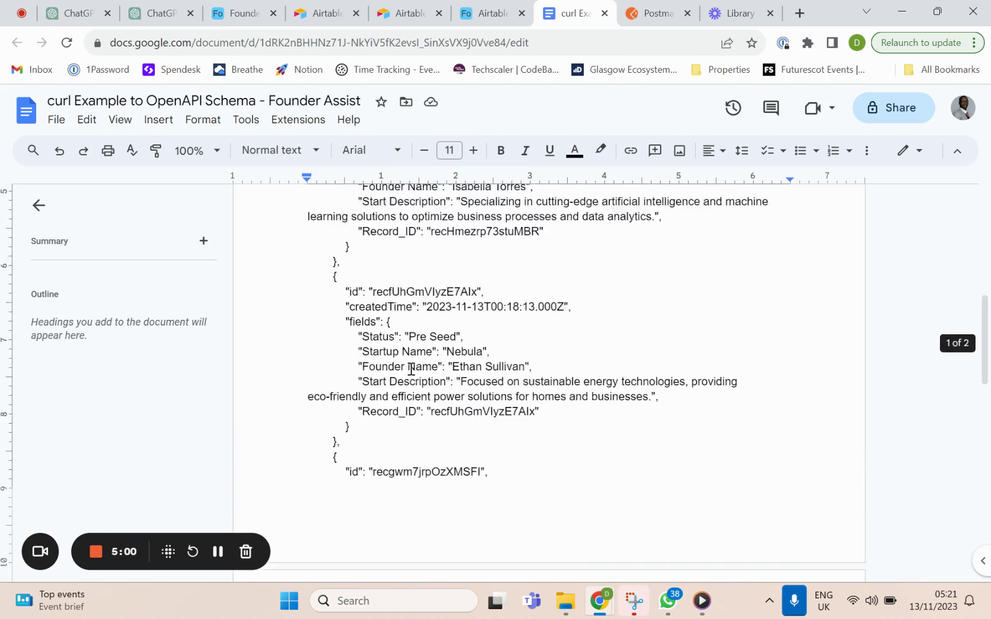
pyautogui.scroll(2, 411, 369)
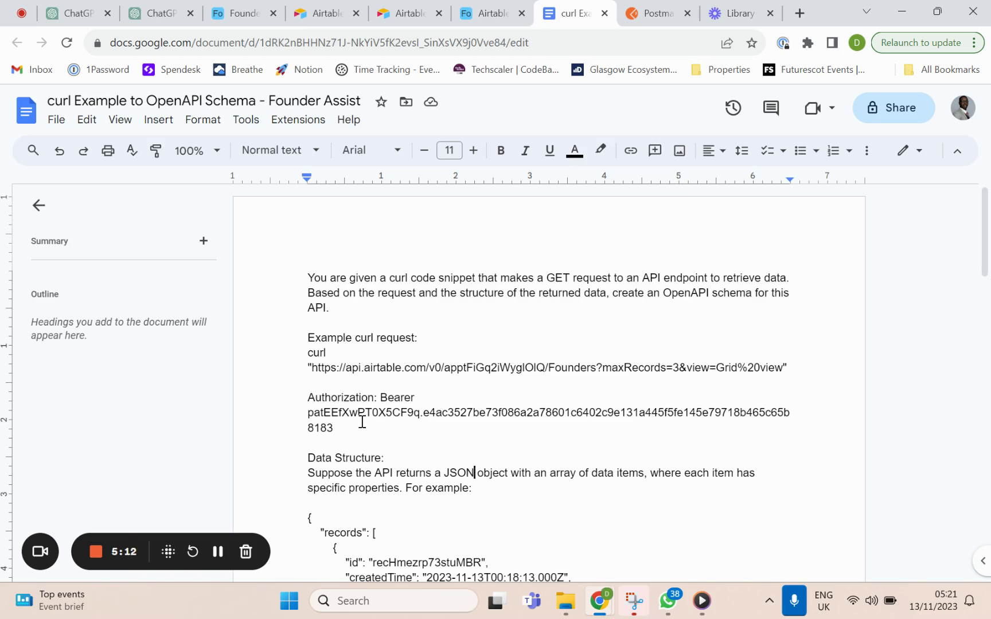
# Copy the entire curl-to-OpenAPI prompt, including the access token, and submit it in a new ChatGPT 4 chat.
pyautogui.moveTo(308, 279); pyautogui.dragTo(776, 538)
pyautogui.hotkey('ctrl', 'c')
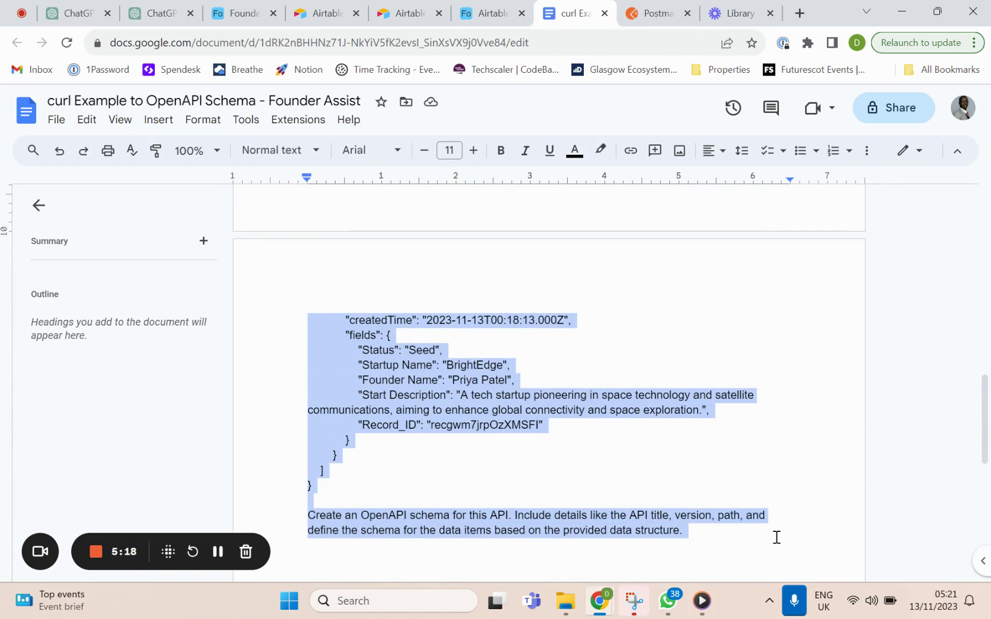
pyautogui.click(155, 10)
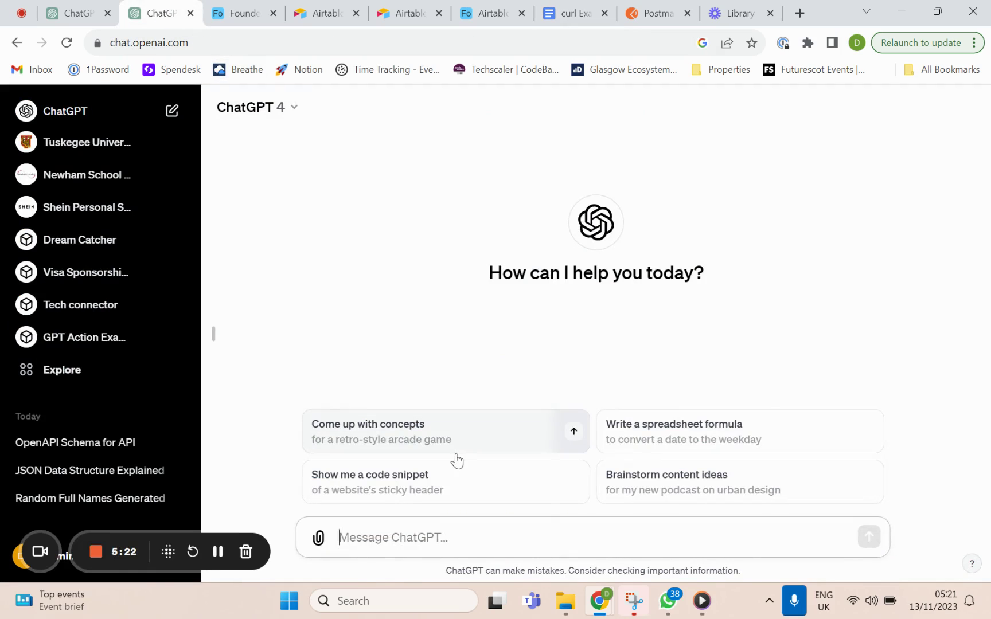
pyautogui.hotkey('ctrl', 'v')
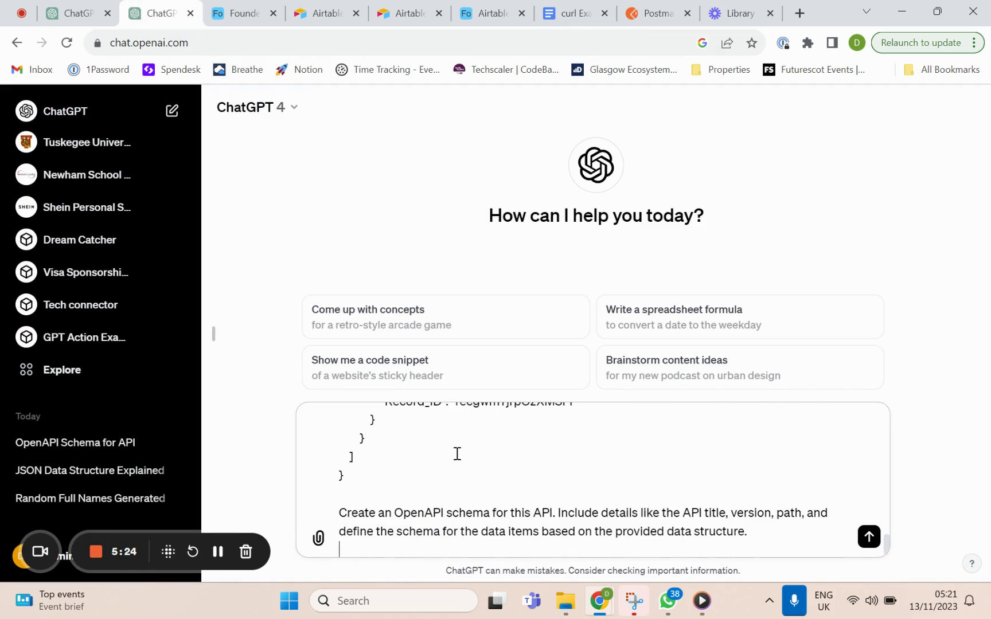
pyautogui.press('Return')
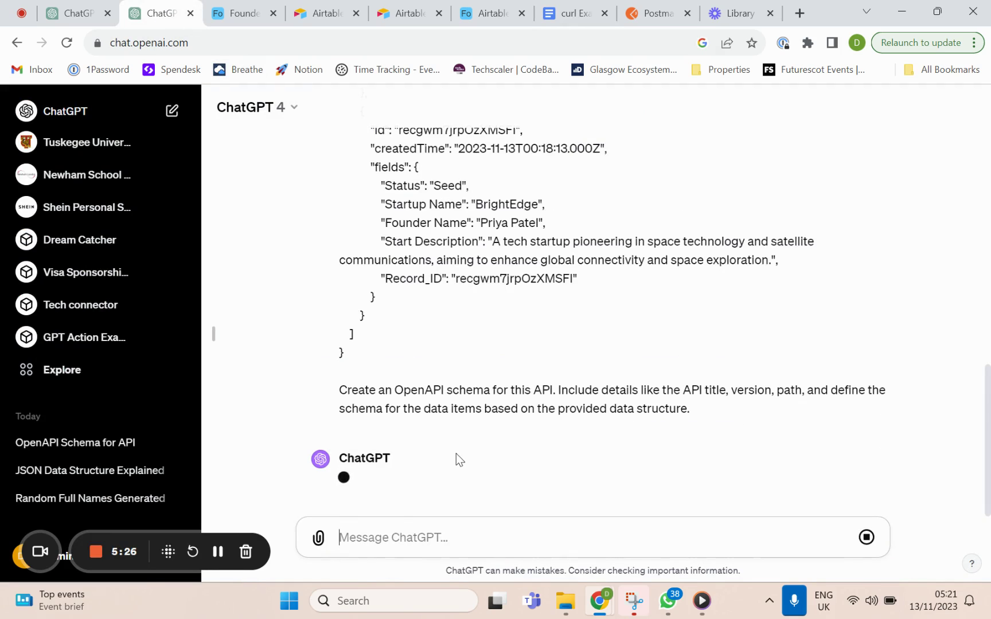
pyautogui.scroll(12, 490, 228)
pyautogui.scroll(-10, 538, 247)
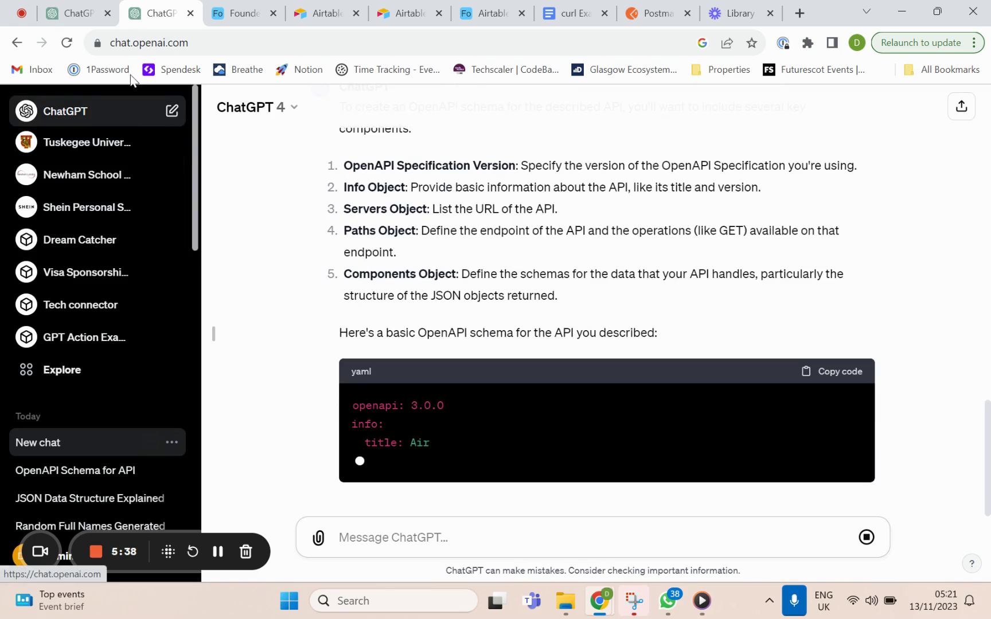
# Go back to the GPT editor and save the existing Airtable Action GPT.
pyautogui.click(78, 13)
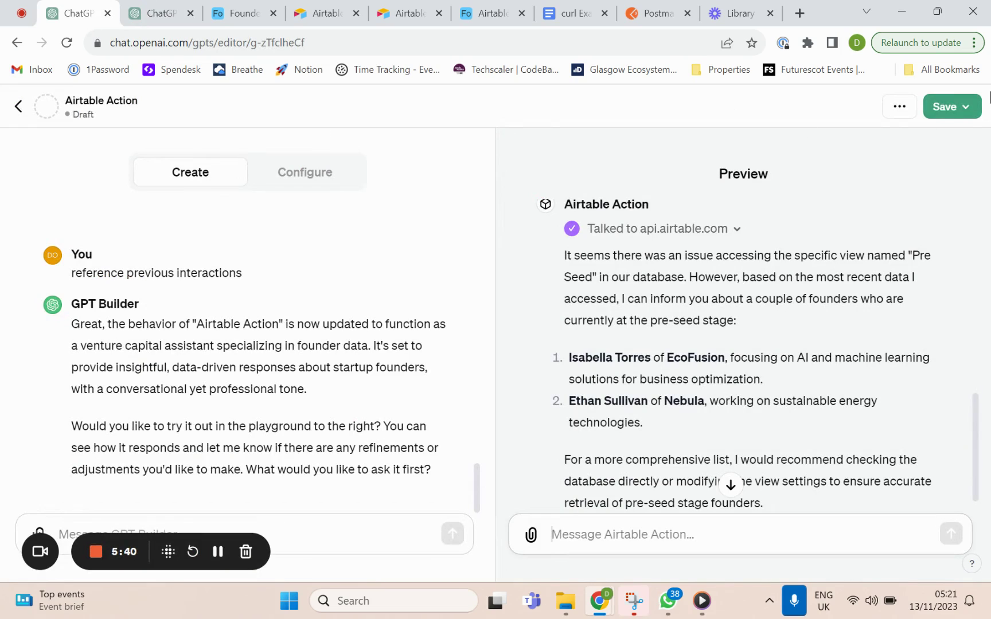
pyautogui.click(966, 108)
pyautogui.click(914, 191)
pyautogui.click(886, 333)
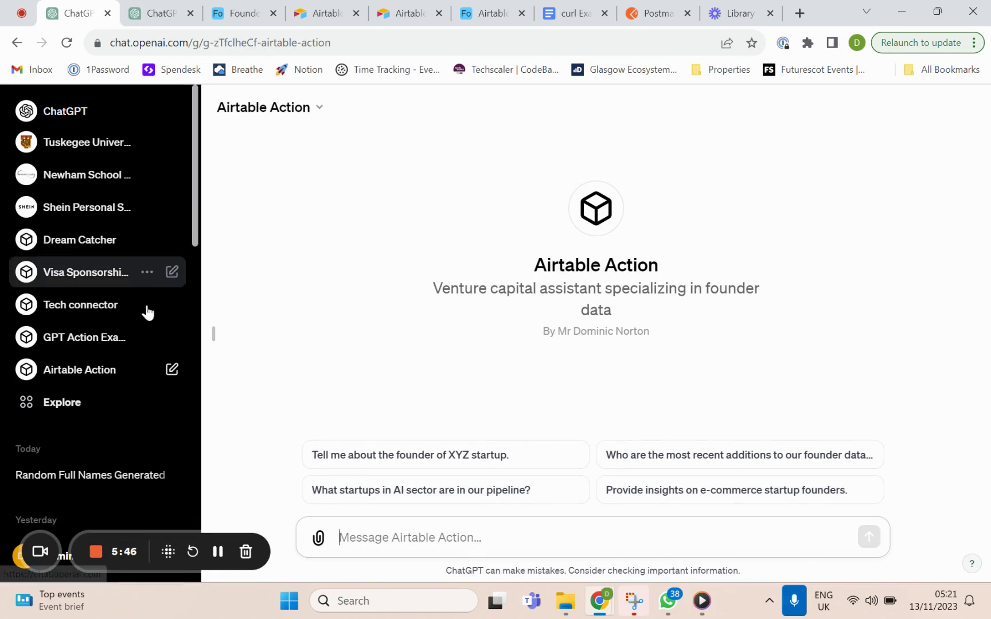
# Start creating a new GPT from the My GPTs list and open its configuration settings.
pyautogui.click(66, 405)
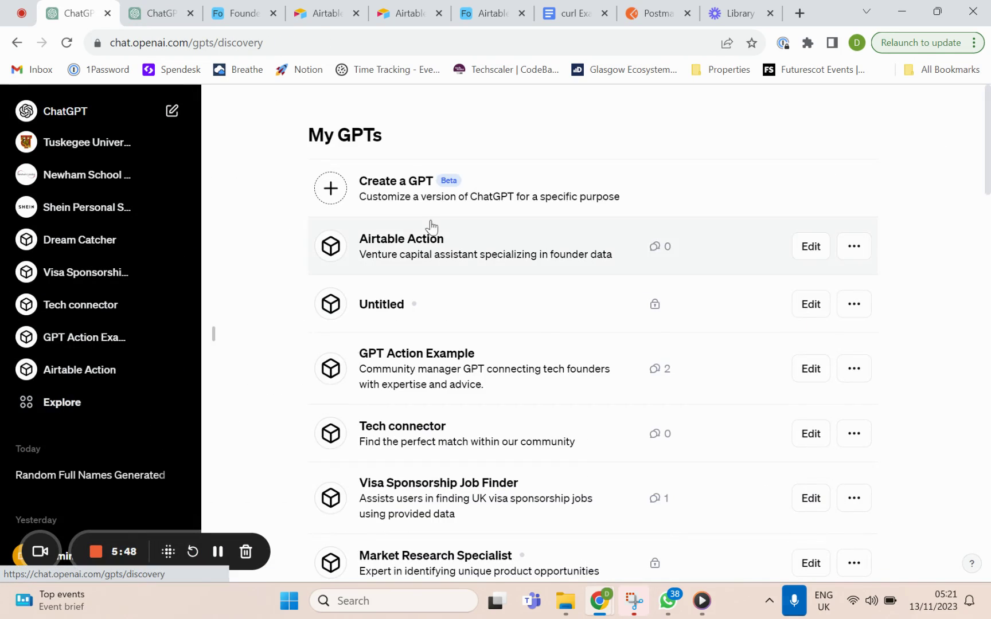
pyautogui.click(503, 195)
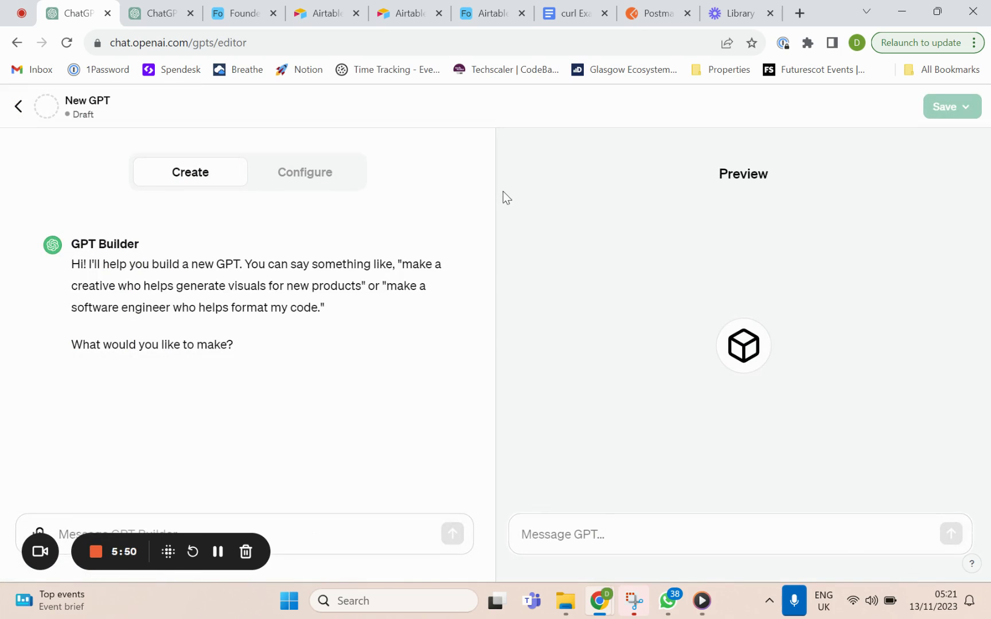
pyautogui.click(278, 183)
# Disable DALL·E Image Generation and Web Browsing for the new GPT and begin adding an action.
pyautogui.scroll(-5, 425, 234)
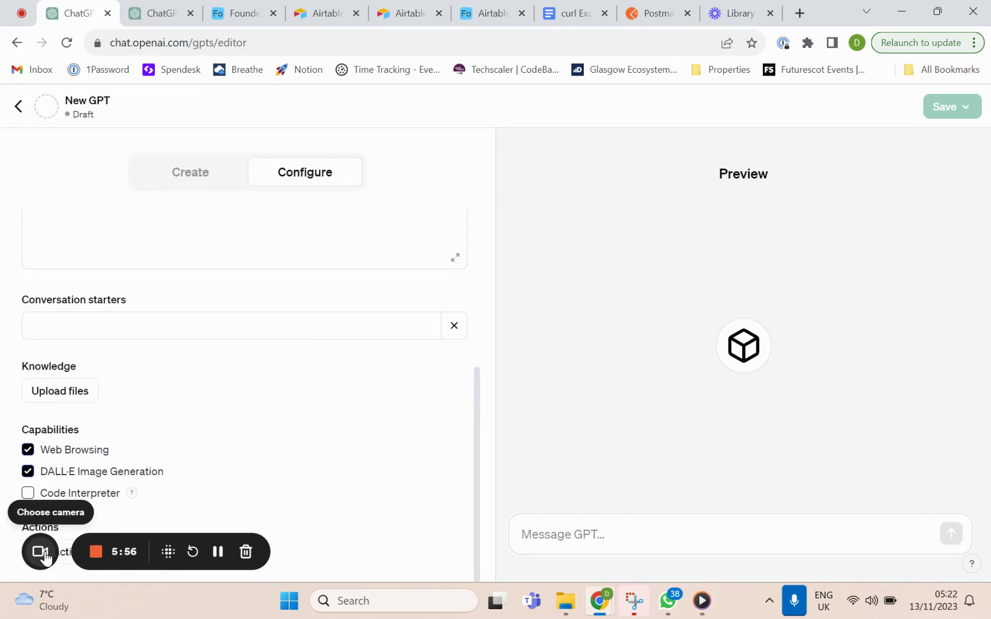
pyautogui.moveTo(98, 534); pyautogui.dragTo(273, 534)
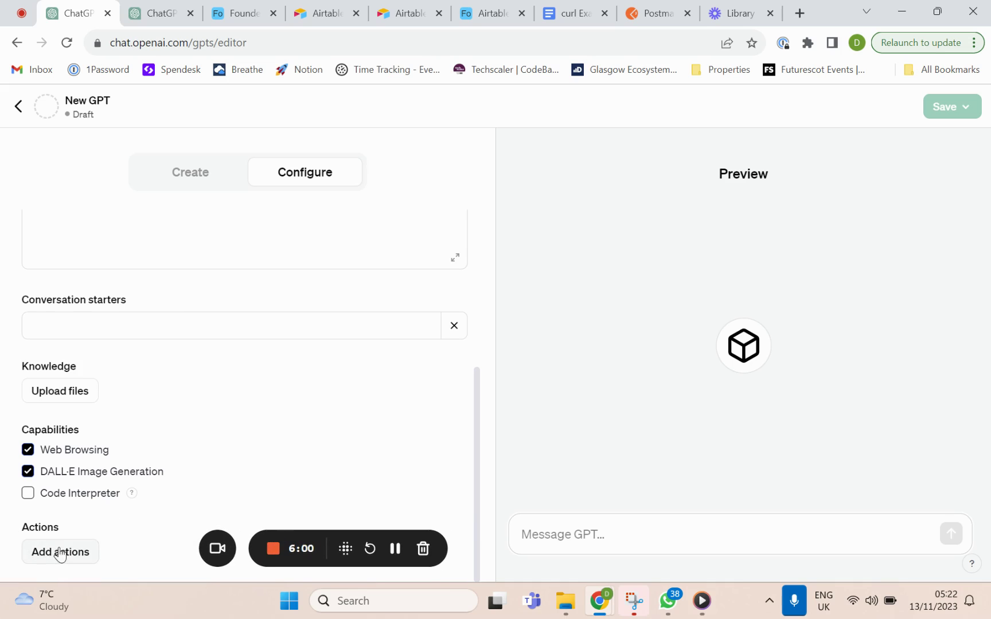
pyautogui.click(26, 471)
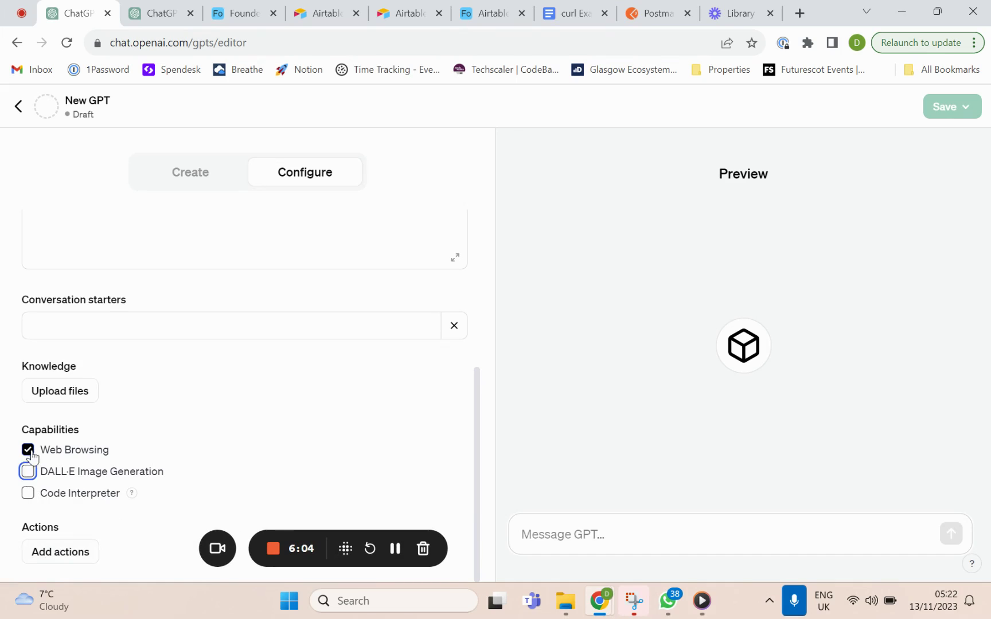
pyautogui.click(28, 451)
pyautogui.click(56, 553)
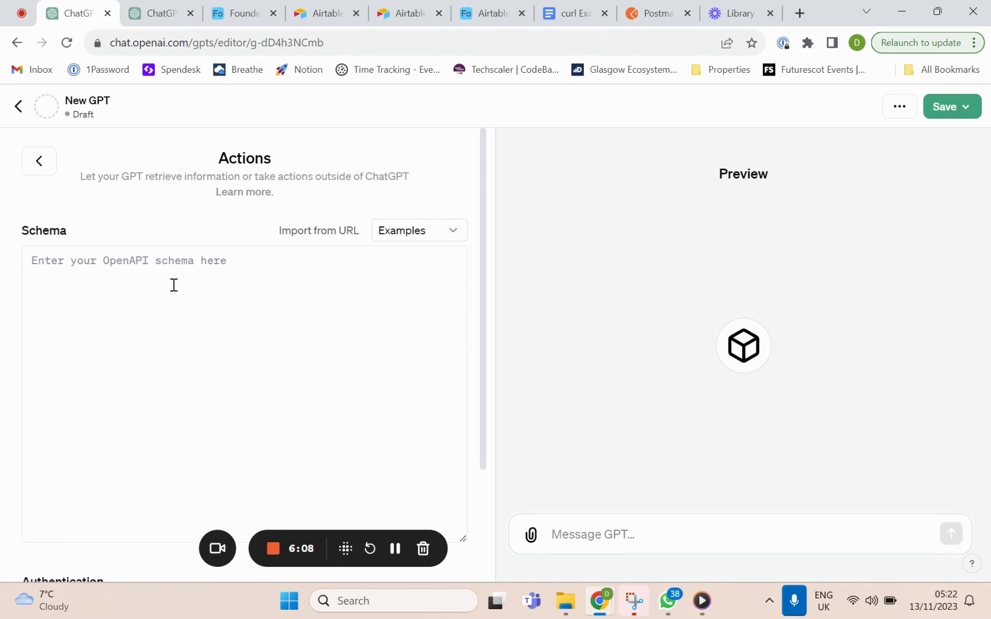
pyautogui.scroll(-2, 173, 277)
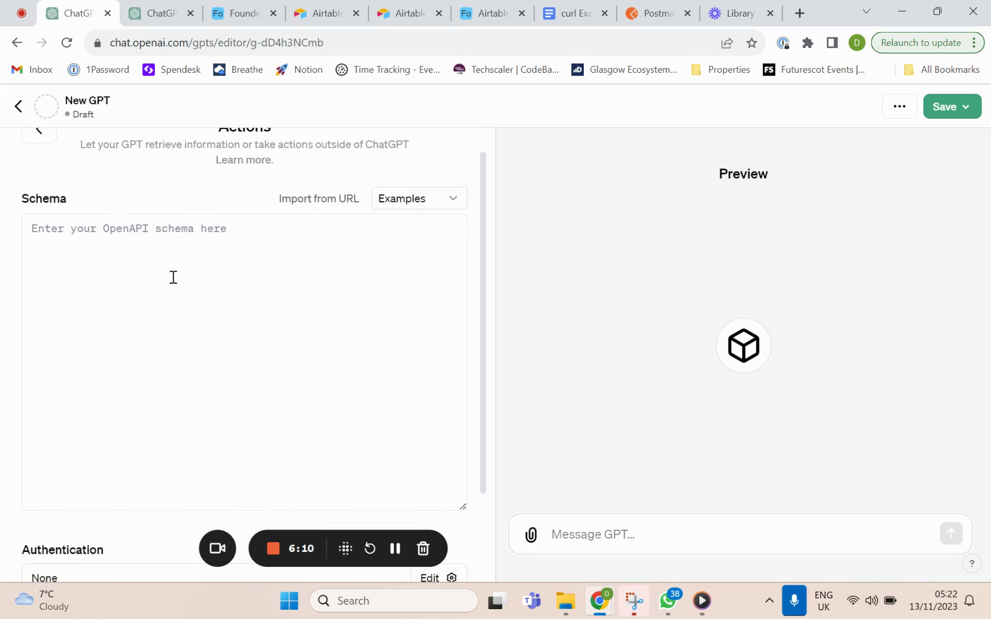
# Copy the YAML OpenAPI schema generated in the ChatGPT conversation and paste it as the new action's schema.
pyautogui.click(153, 23)
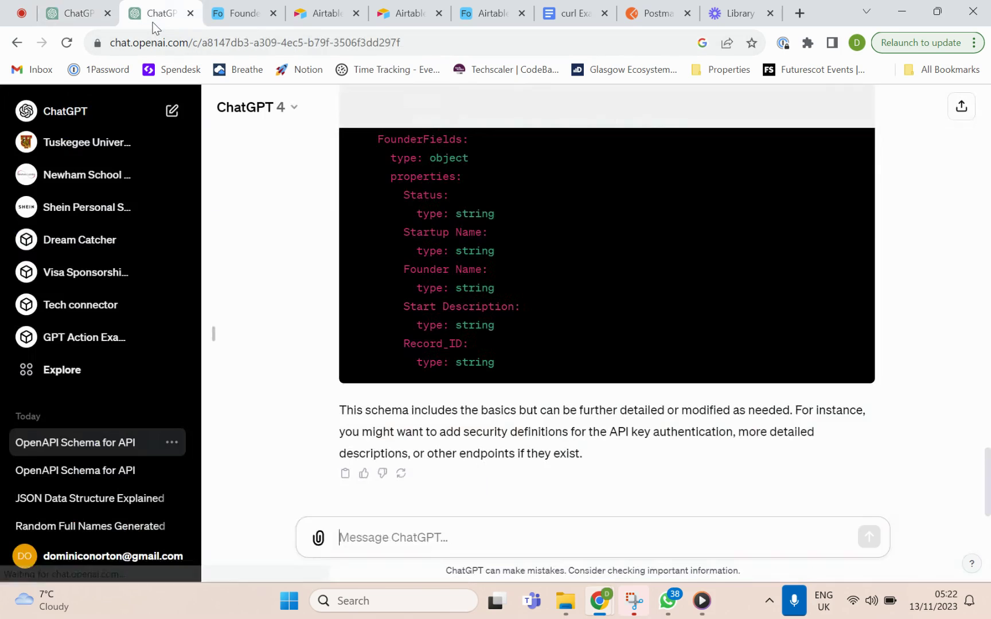
pyautogui.scroll(5, 617, 224)
pyautogui.scroll(10, 617, 225)
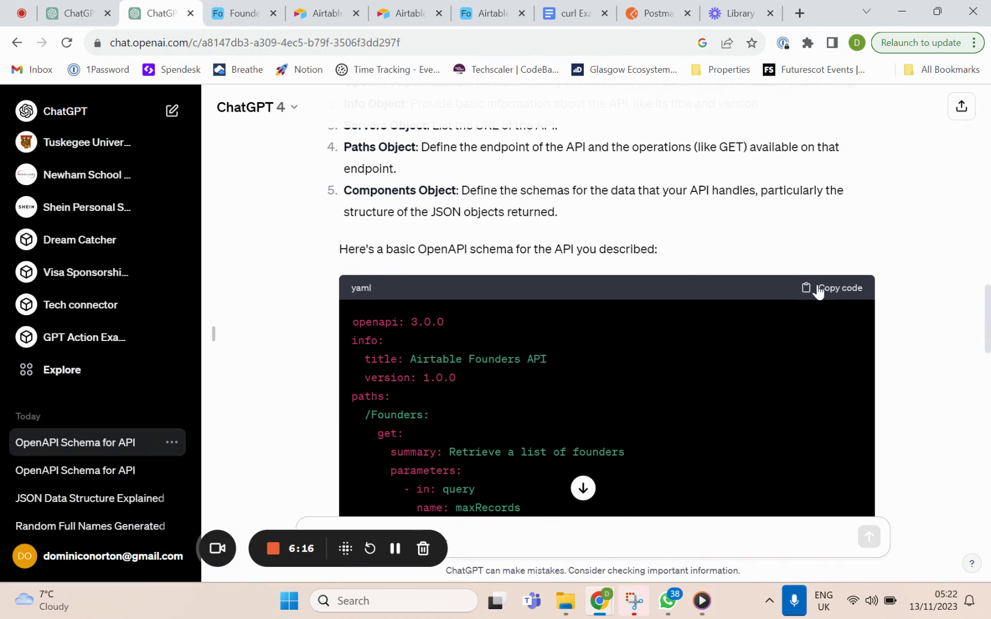
pyautogui.rightClick(823, 282)
pyautogui.click(803, 267)
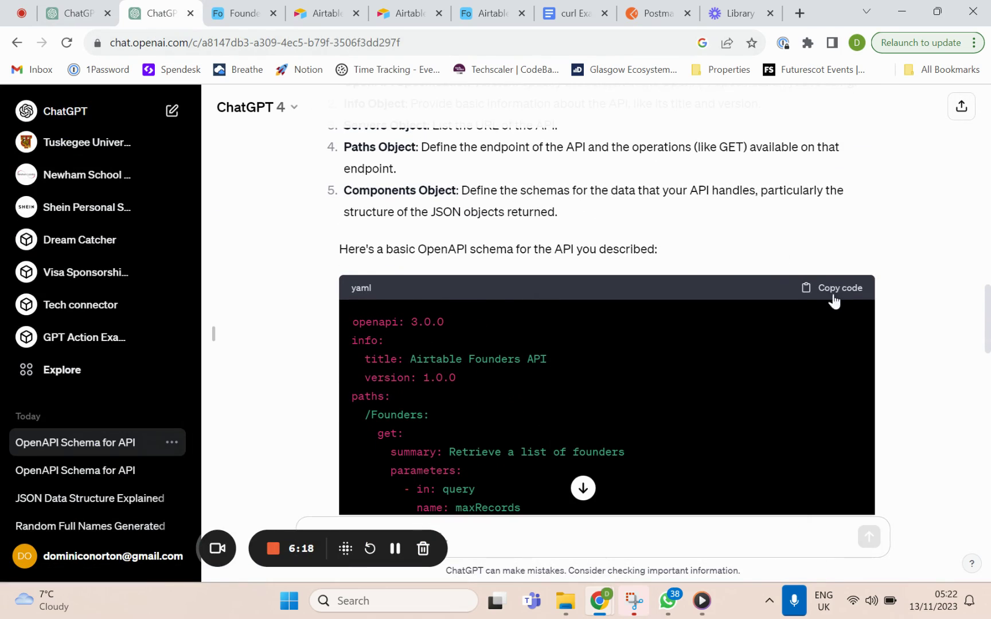
pyautogui.click(835, 289)
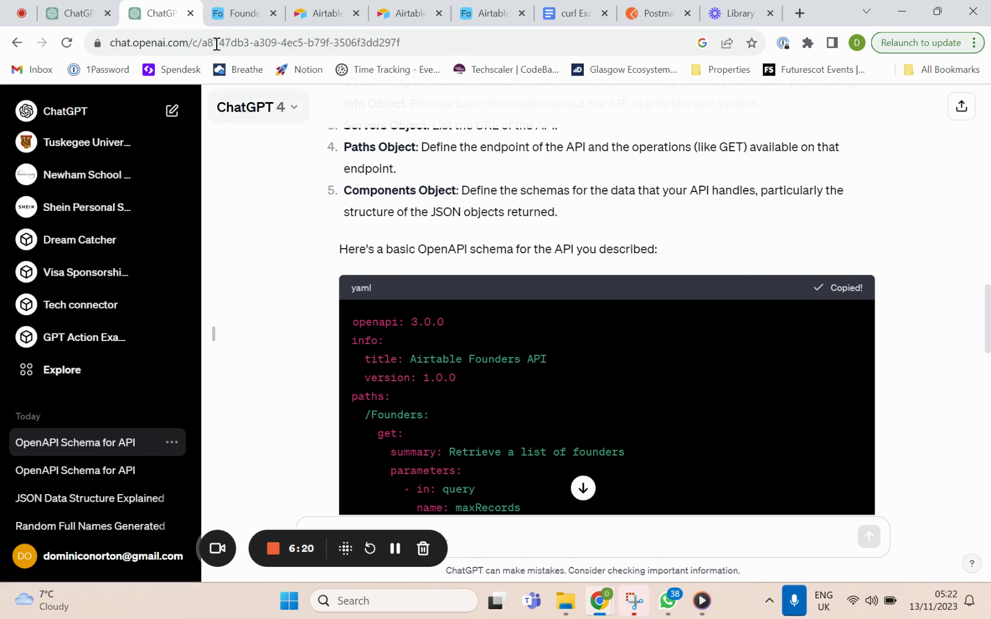
pyautogui.click(77, 13)
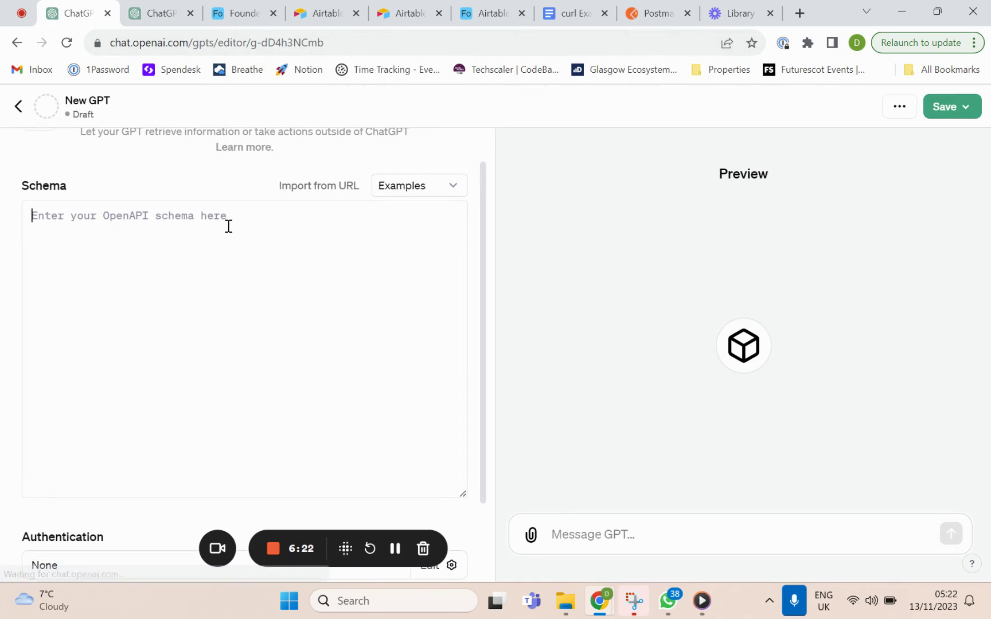
pyautogui.hotkey('ctrl', 'v')
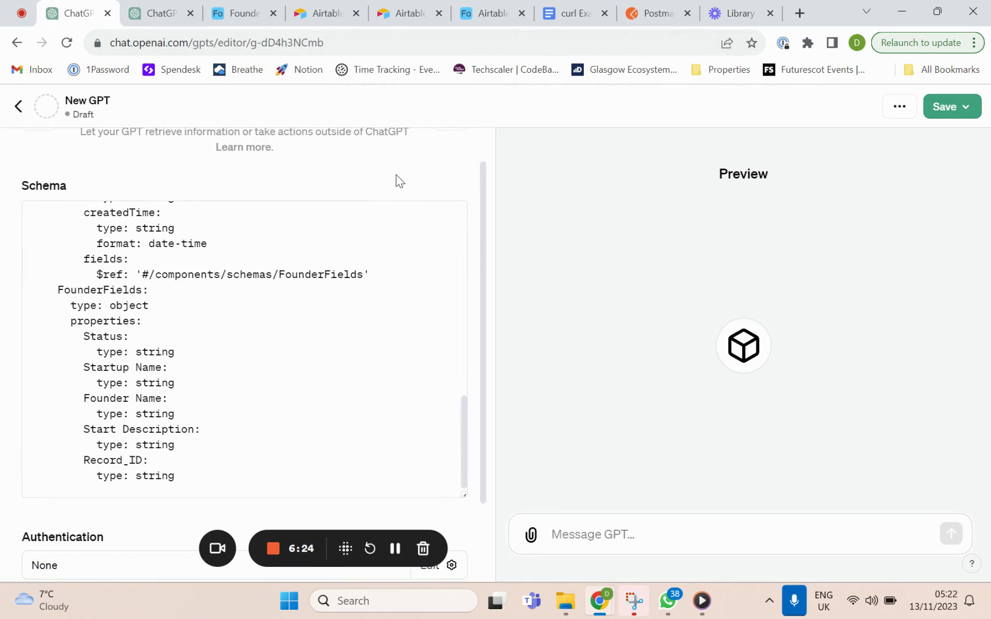
# Review the start of the pasted schema and highlight the error reported for it.
pyautogui.scroll(-2, 400, 182)
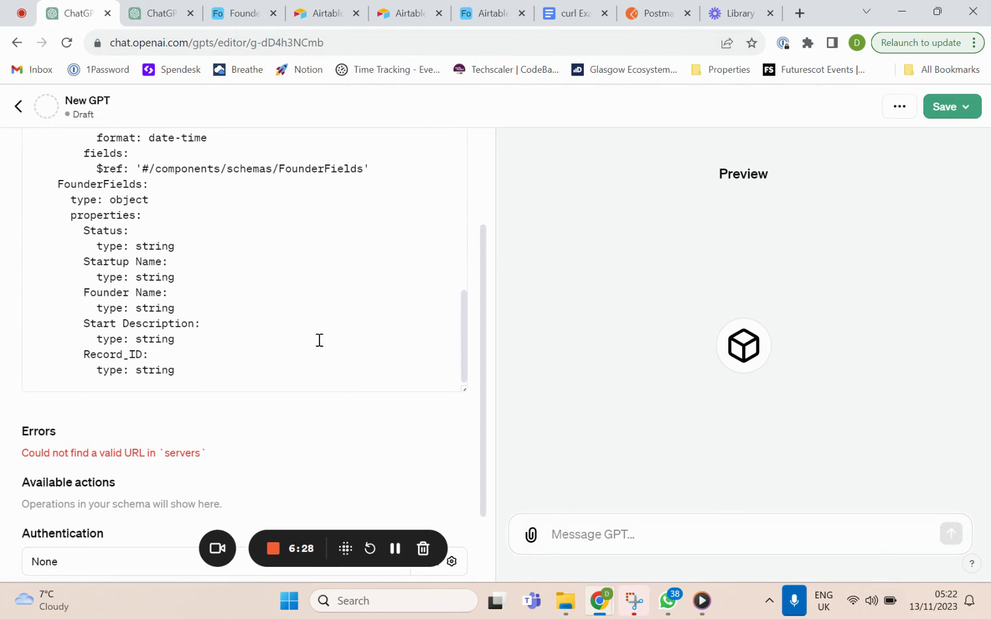
pyautogui.moveTo(482, 261); pyautogui.dragTo(477, 171)
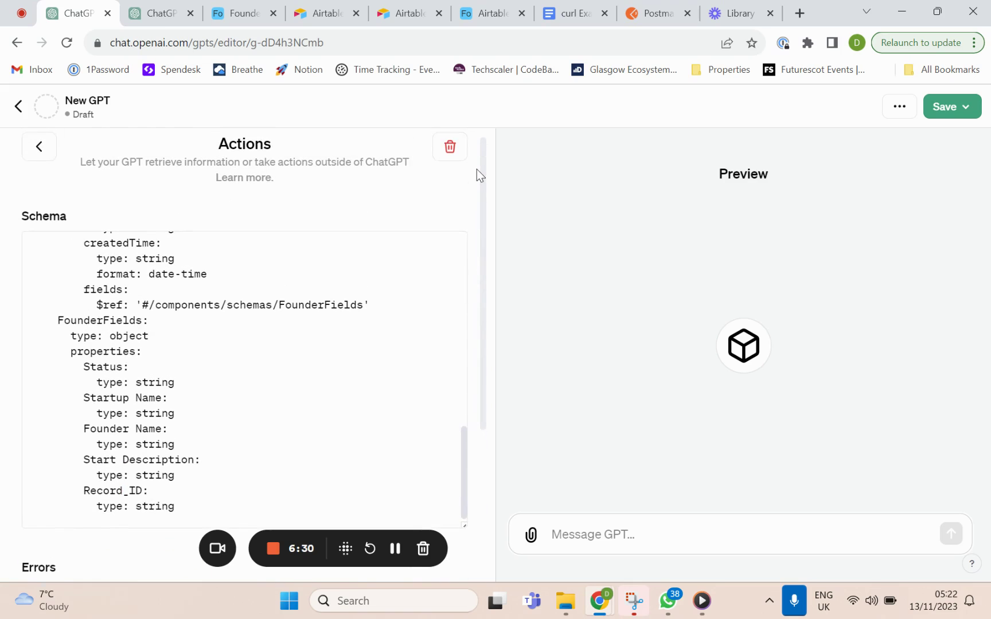
pyautogui.moveTo(465, 440); pyautogui.dragTo(458, 248)
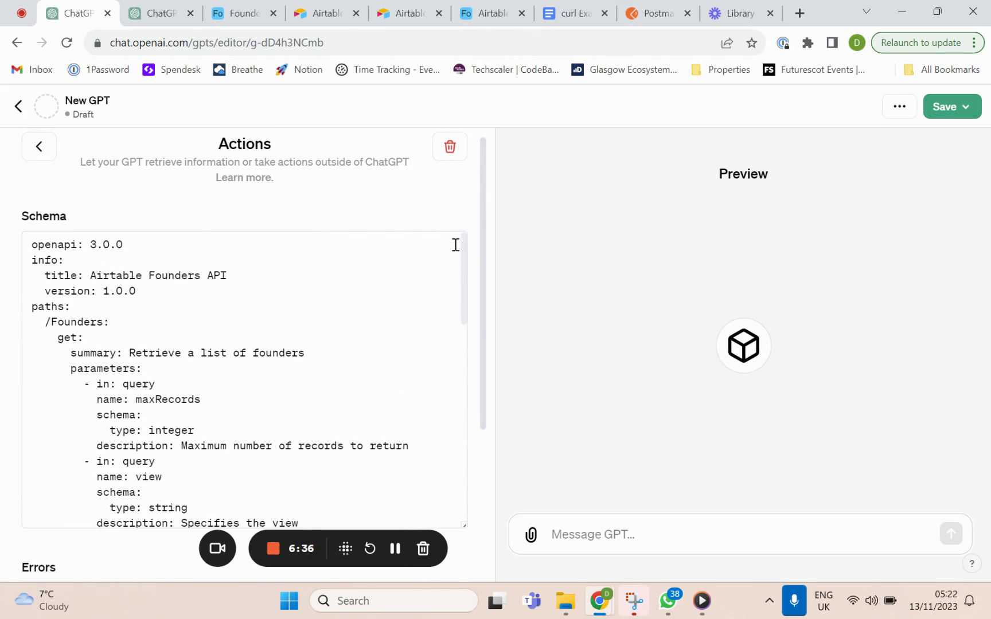
pyautogui.scroll(-5, 482, 195)
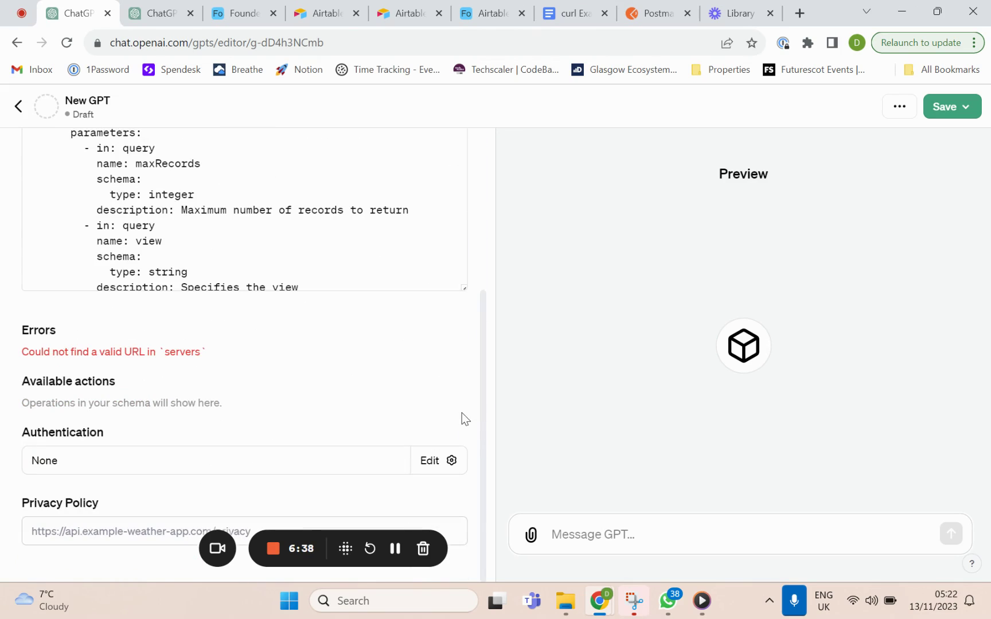
pyautogui.moveTo(211, 351); pyautogui.dragTo(23, 354)
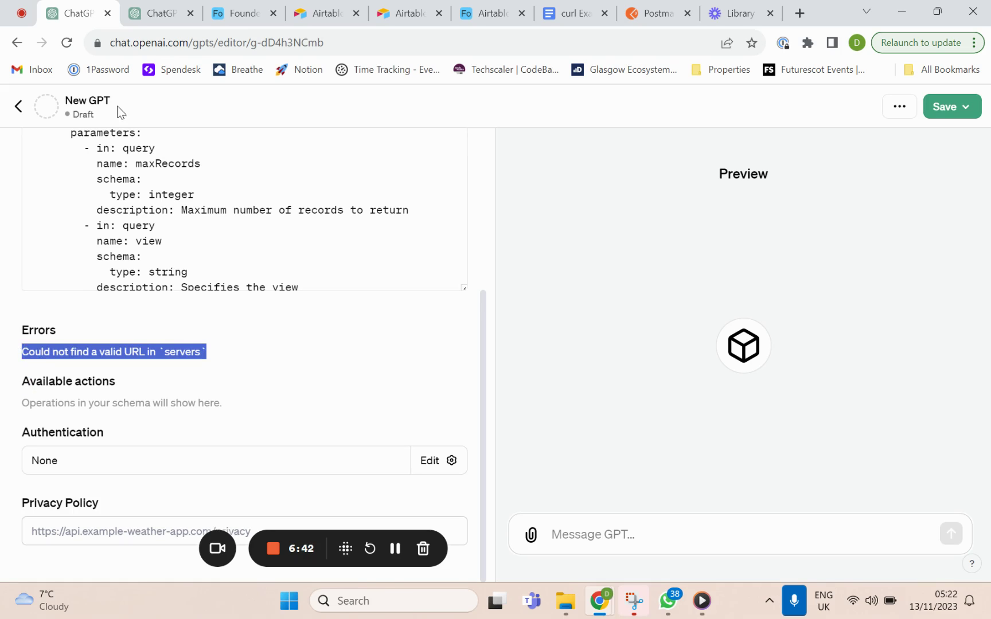
# Send the error "Could not find a valid URL in `servers`" to the ChatGPT schema conversation for a corrected schema.
pyautogui.click(159, 17)
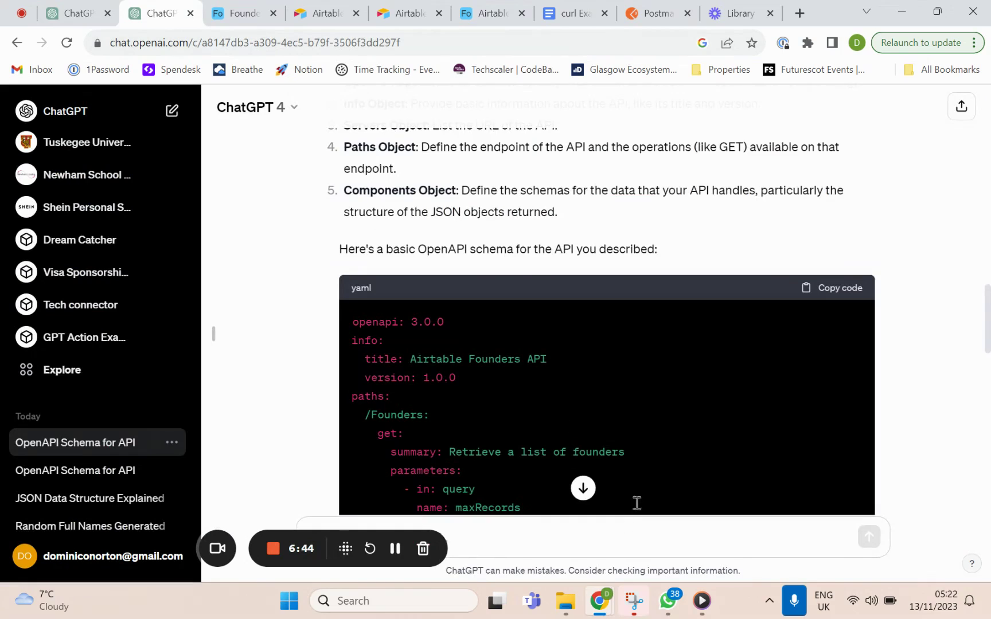
pyautogui.scroll(-10, 737, 409)
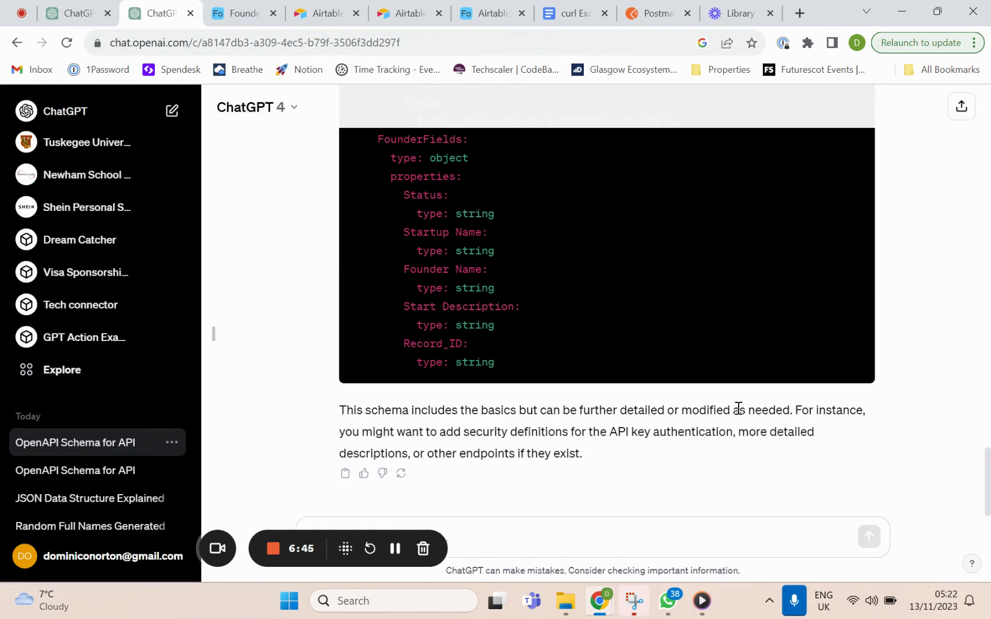
pyautogui.click(710, 528)
pyautogui.hotkey('ctrl', 'v')
pyautogui.press('Return')
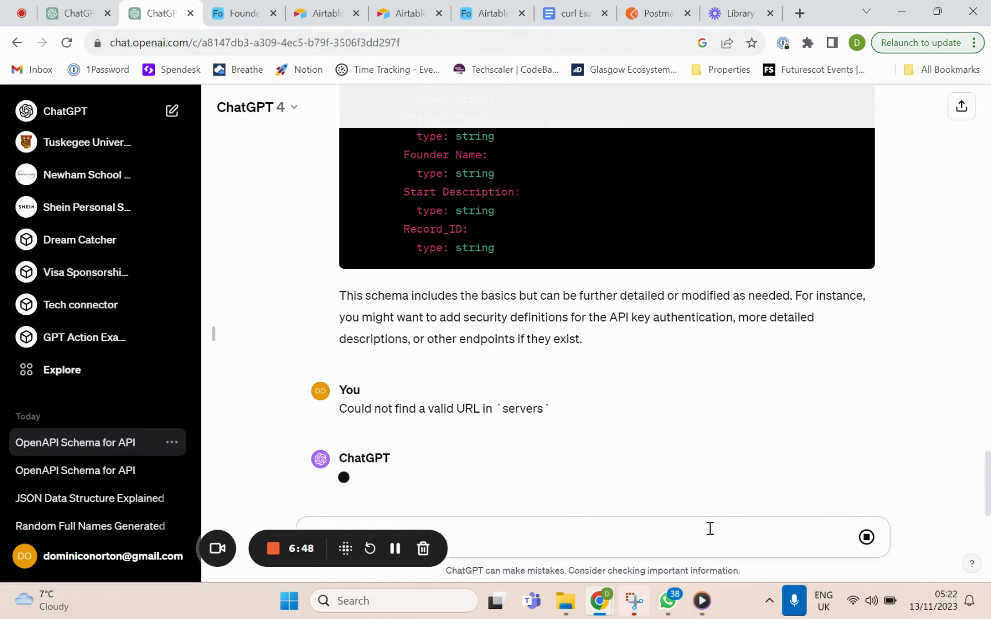
pyautogui.scroll(10, 745, 356)
pyautogui.scroll(2, 746, 362)
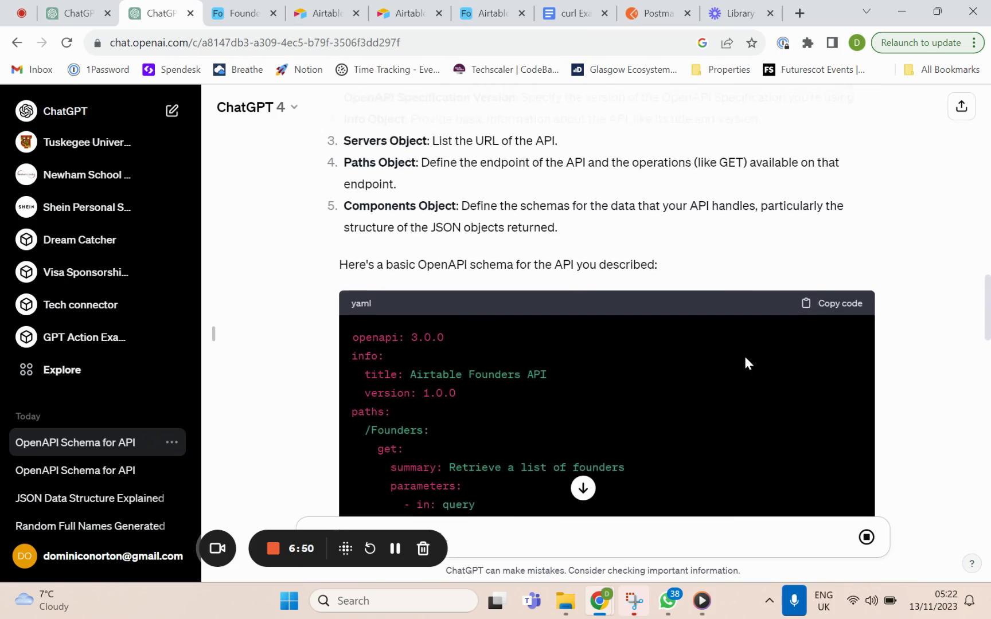
pyautogui.scroll(-3, 745, 363)
pyautogui.scroll(-15, 745, 356)
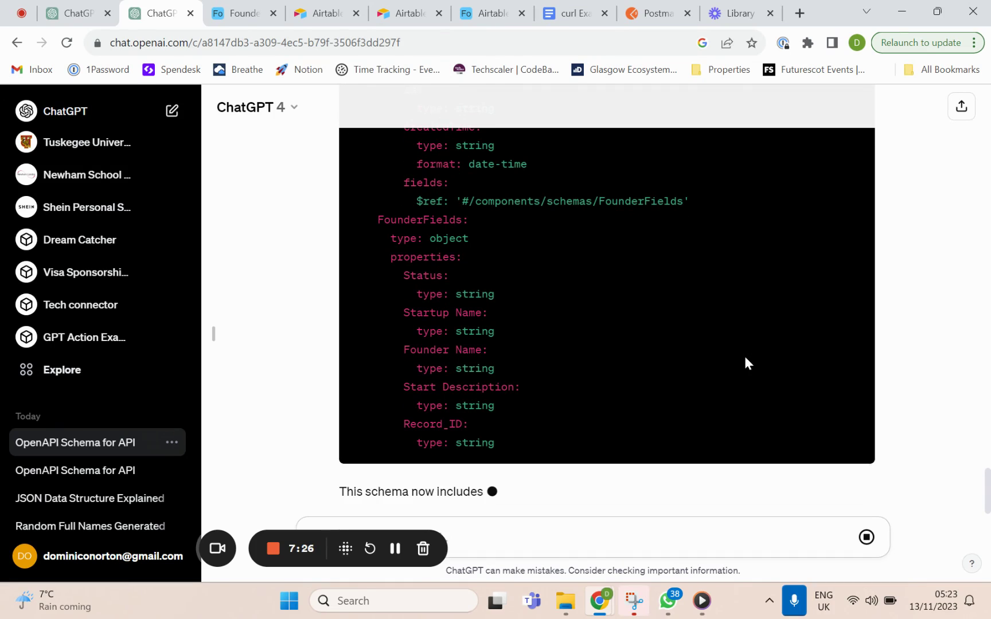
# Copy the revised YAML schema containing the servers URL from the conversation and replace the action's existing schema with it.
pyautogui.scroll(15, 745, 363)
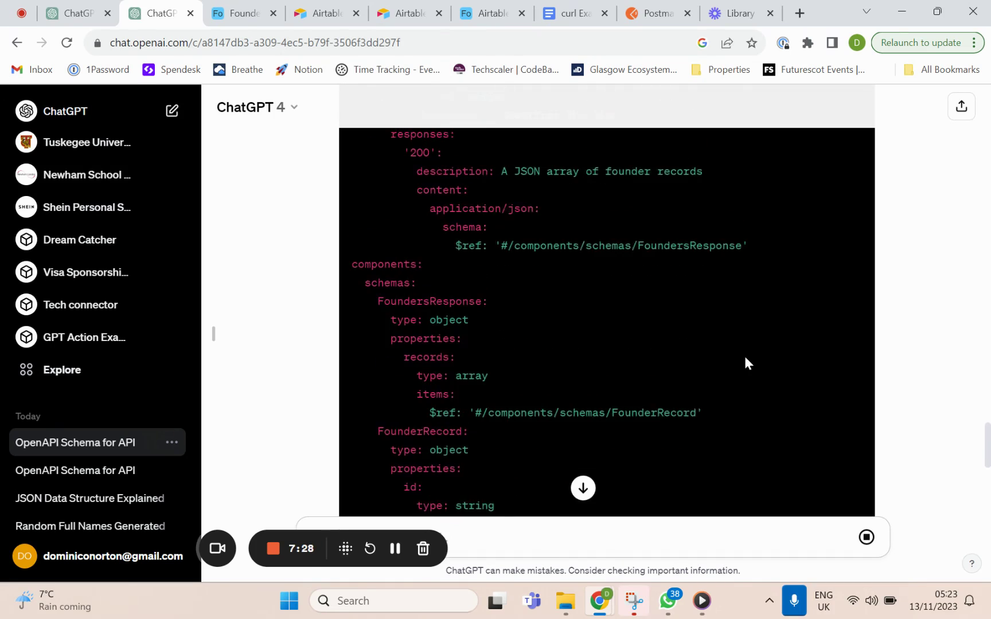
pyautogui.click(827, 252)
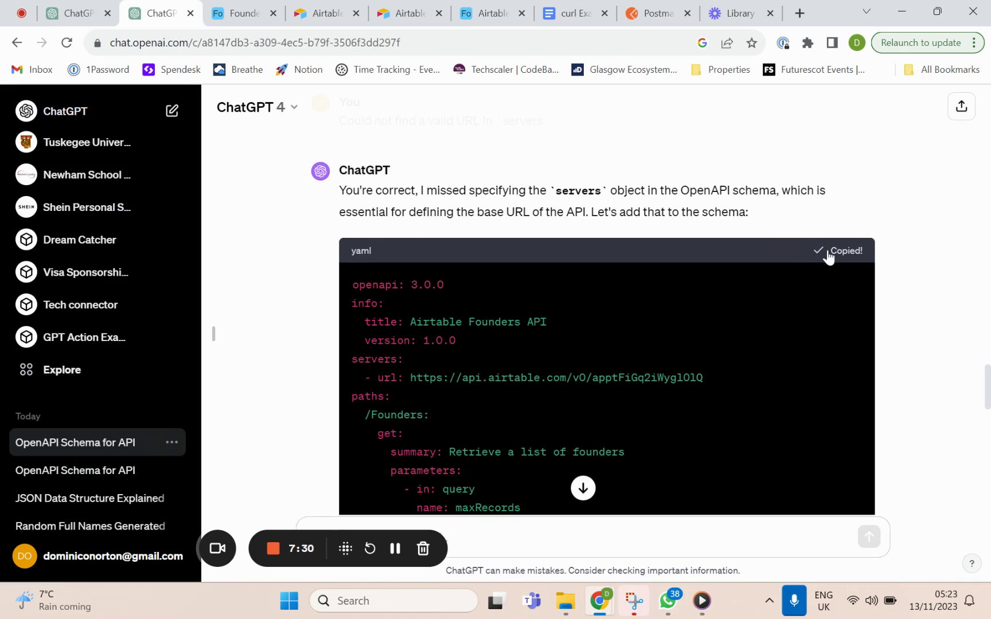
pyautogui.click(68, 15)
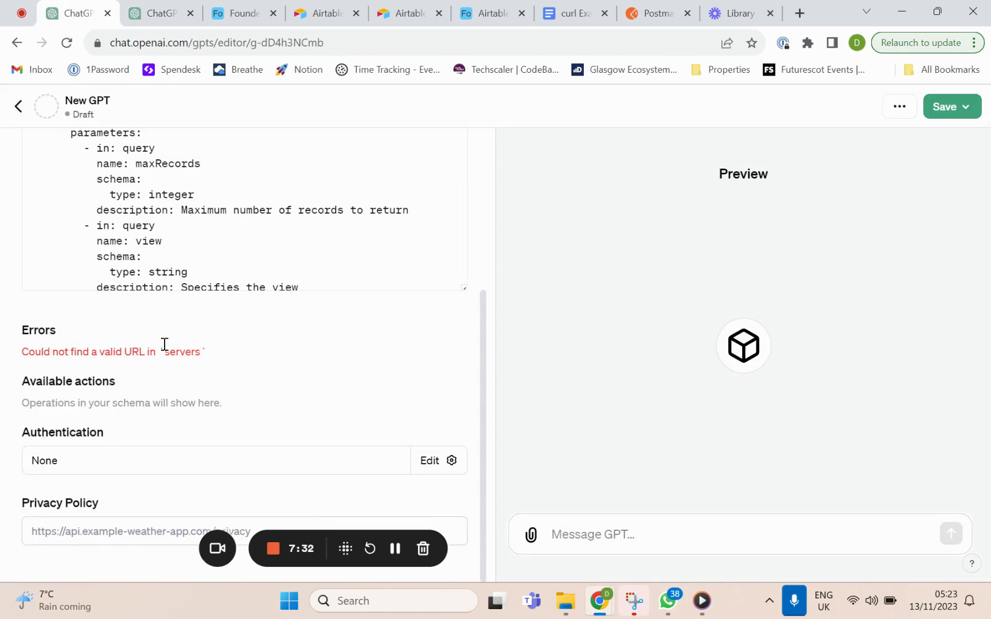
pyautogui.scroll(3, 346, 293)
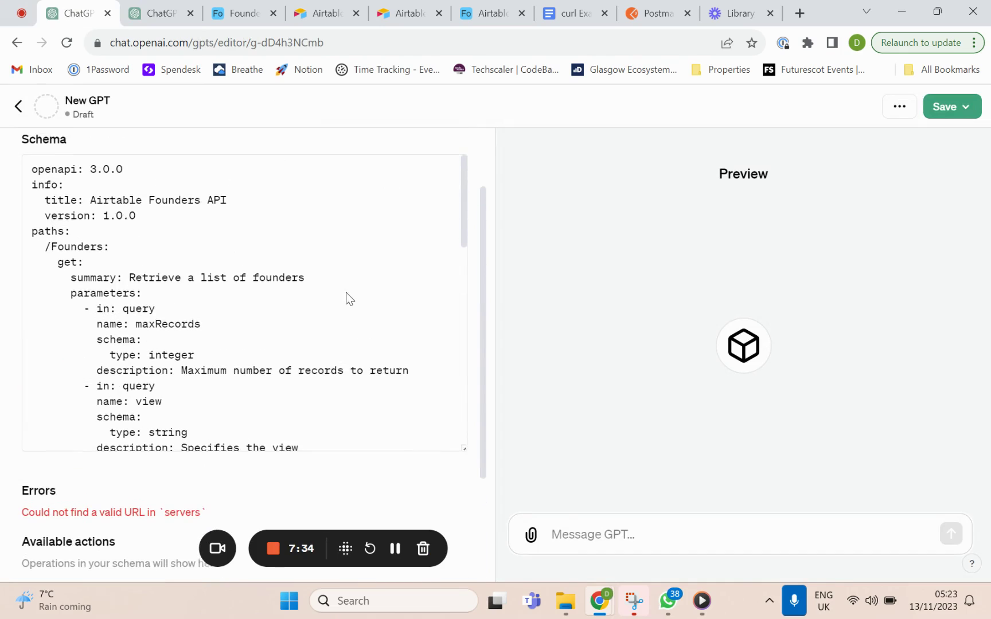
pyautogui.moveTo(29, 169); pyautogui.dragTo(363, 511)
pyautogui.press('BackSpace')
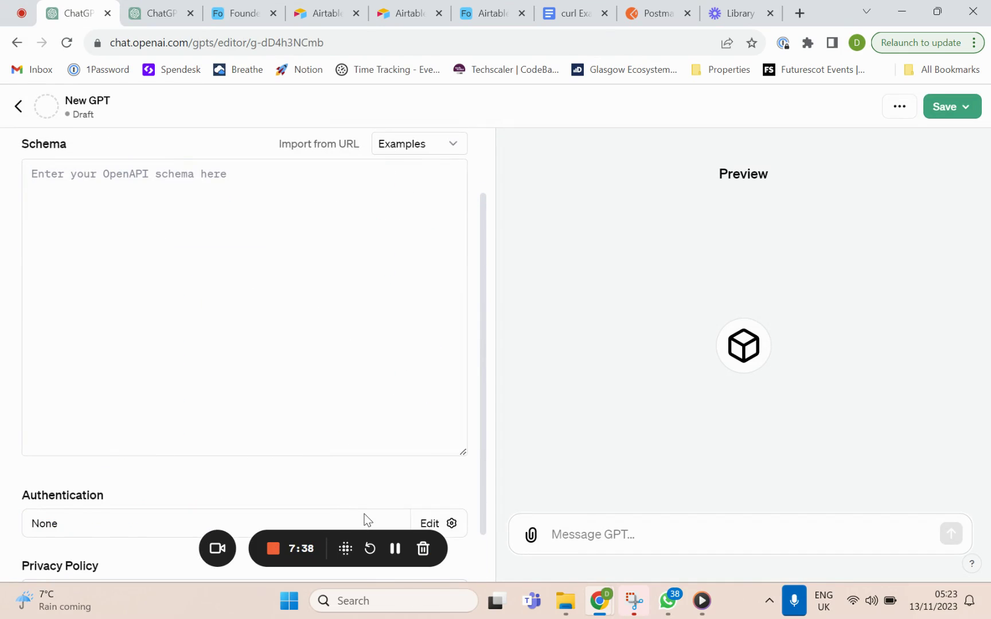
pyautogui.hotkey('ctrl', 'v')
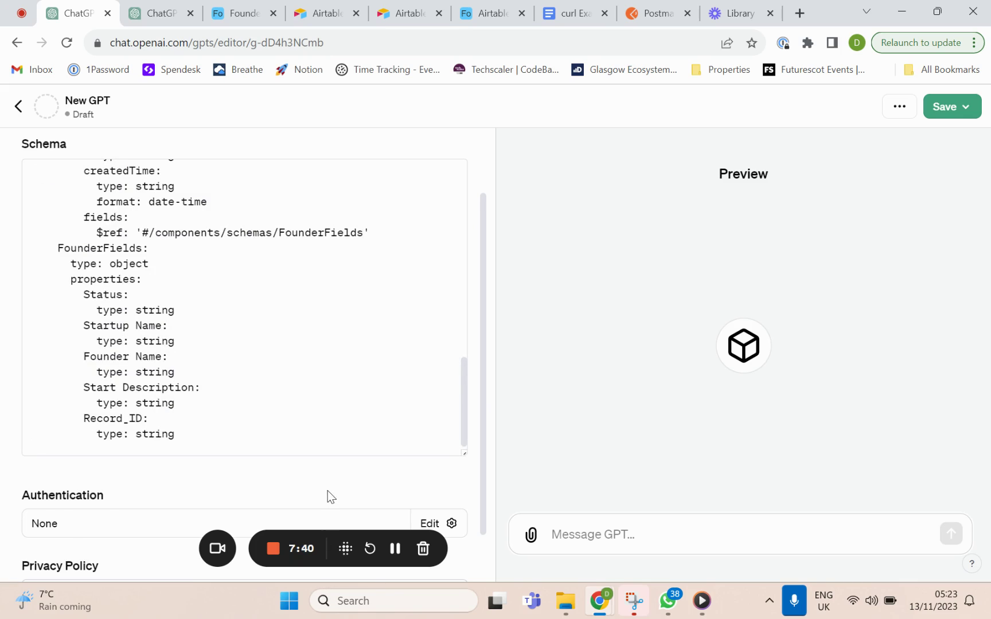
# Copy the warning "In path /Founders, method get is missing operationId; skipping" and send it to the ChatGPT schema conversation.
pyautogui.scroll(-1, 328, 490)
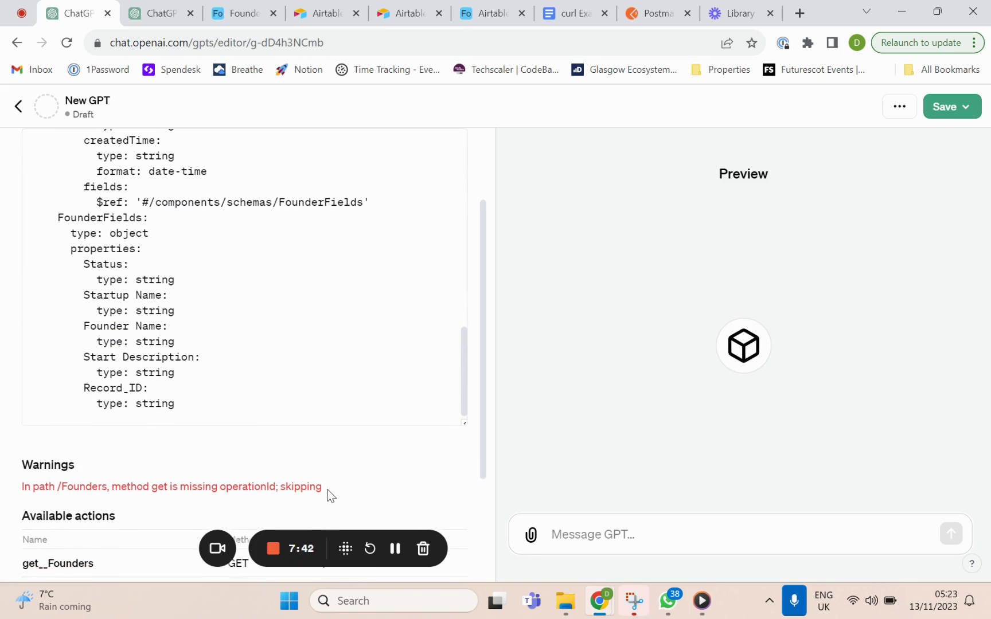
pyautogui.moveTo(324, 487); pyautogui.dragTo(7, 490)
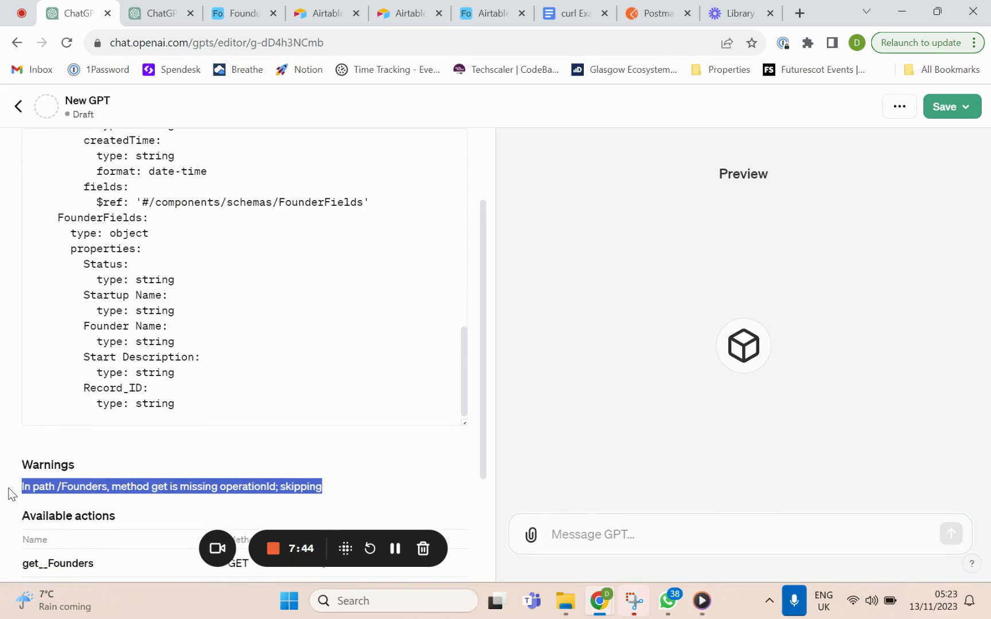
pyautogui.click(142, 18)
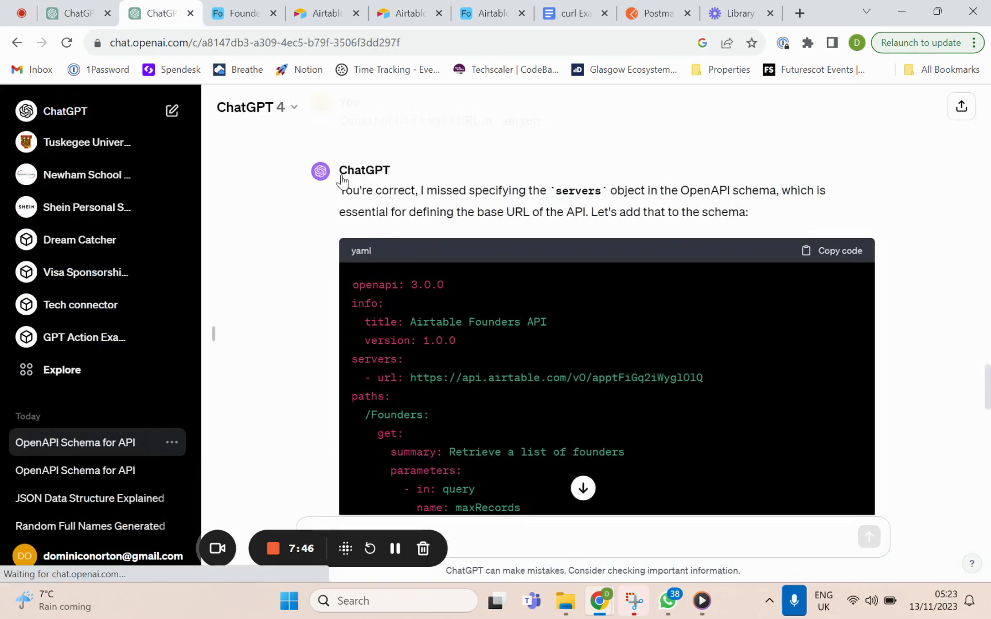
pyautogui.rightClick(633, 537)
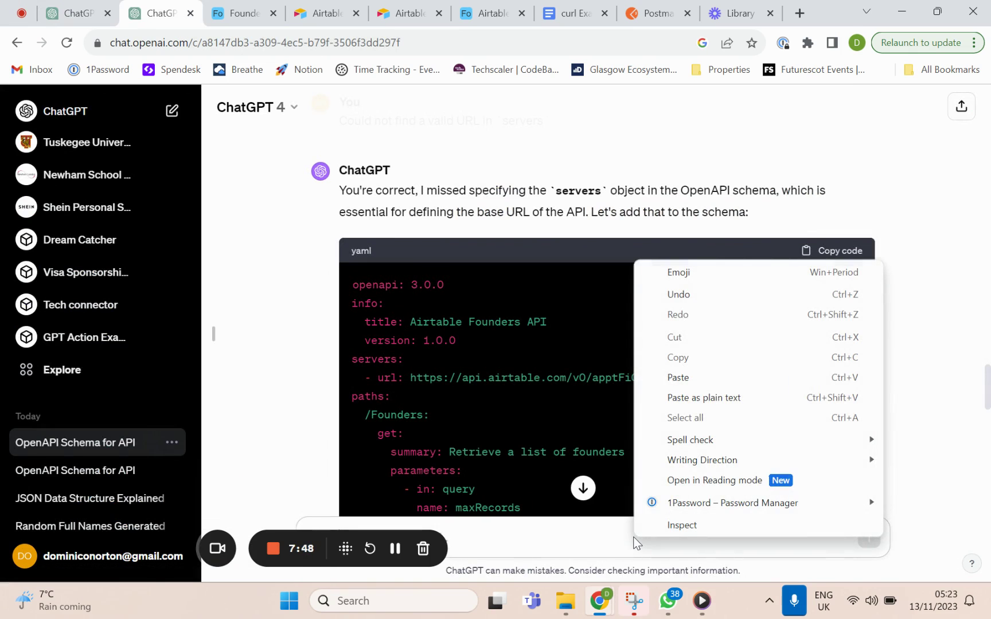
pyautogui.click(549, 536)
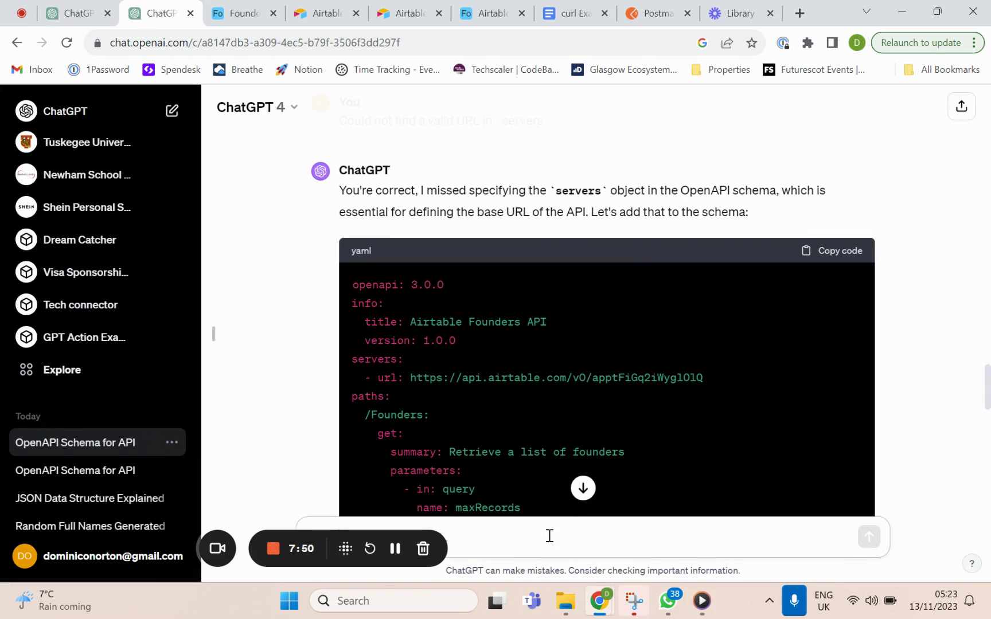
pyautogui.hotkey('ctrl', 'v')
pyautogui.press('Return')
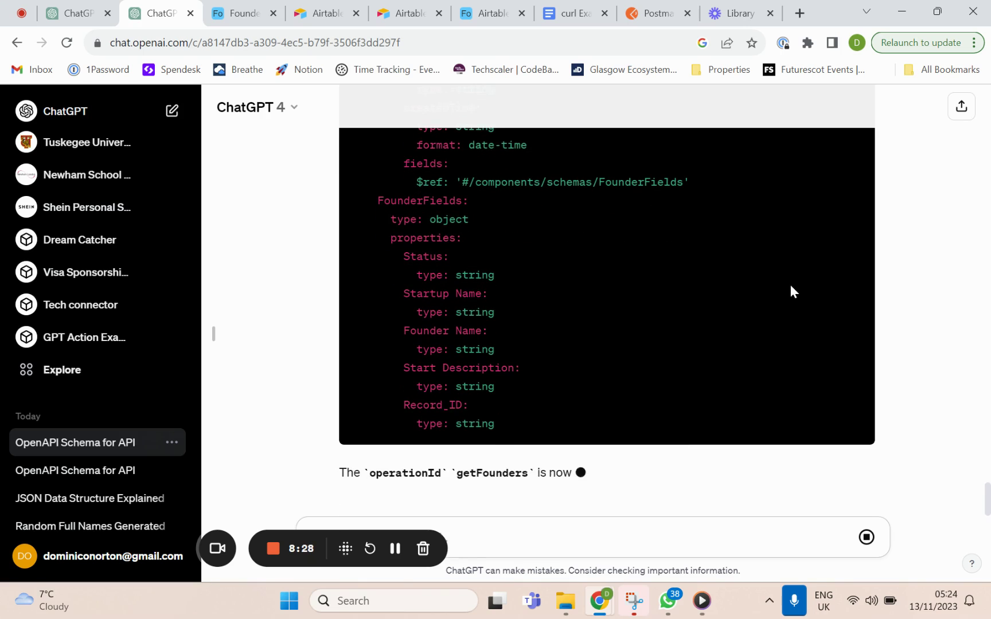
# Copy the updated YAML schema with operationId getFounders and paste it over the action's existing schema.
pyautogui.scroll(15, 790, 292)
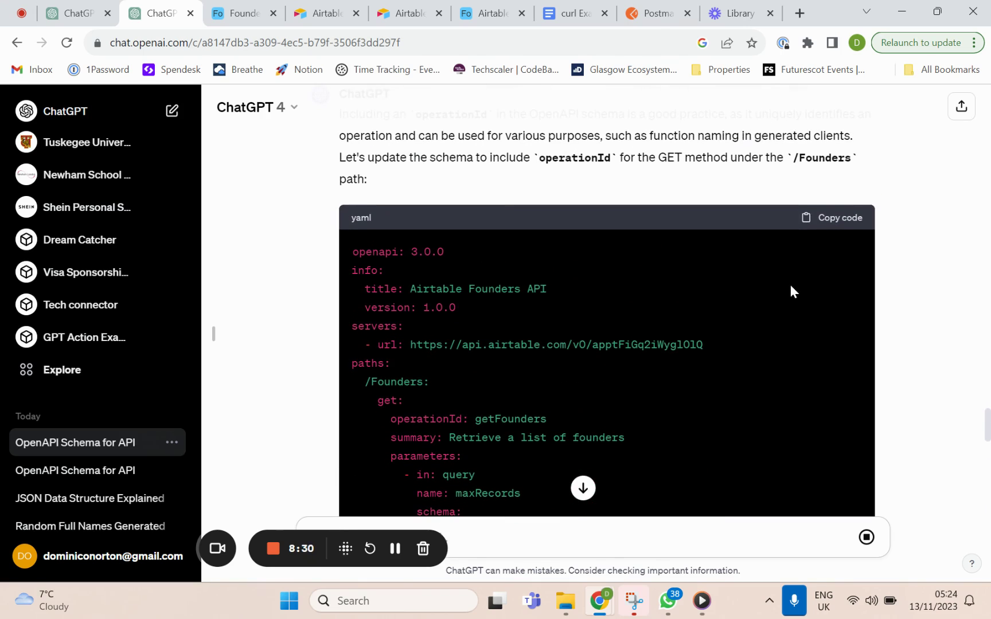
pyautogui.click(830, 219)
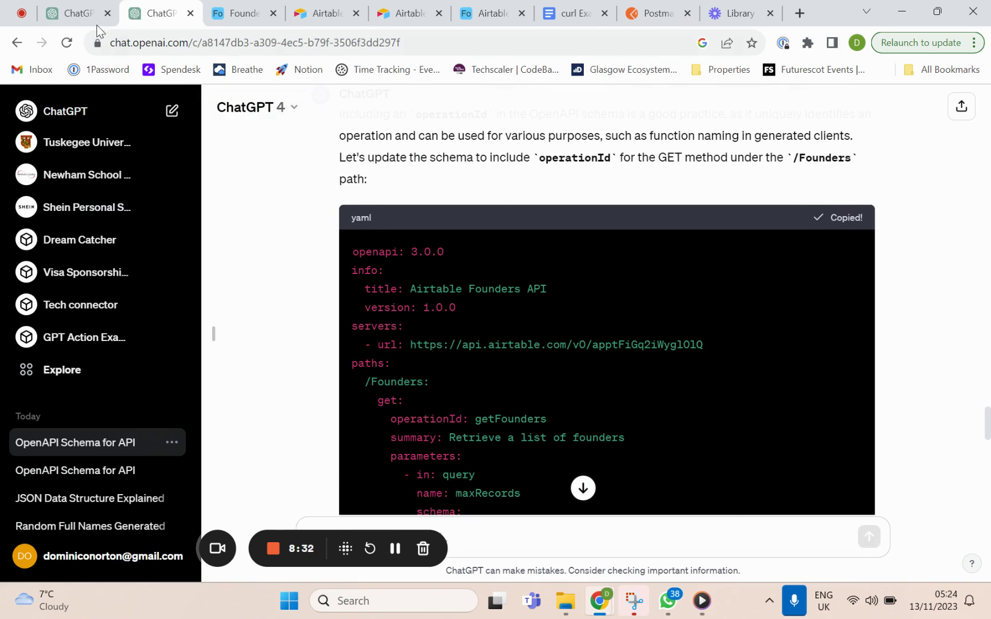
pyautogui.click(80, 13)
pyautogui.moveTo(206, 402); pyautogui.dragTo(3, 46)
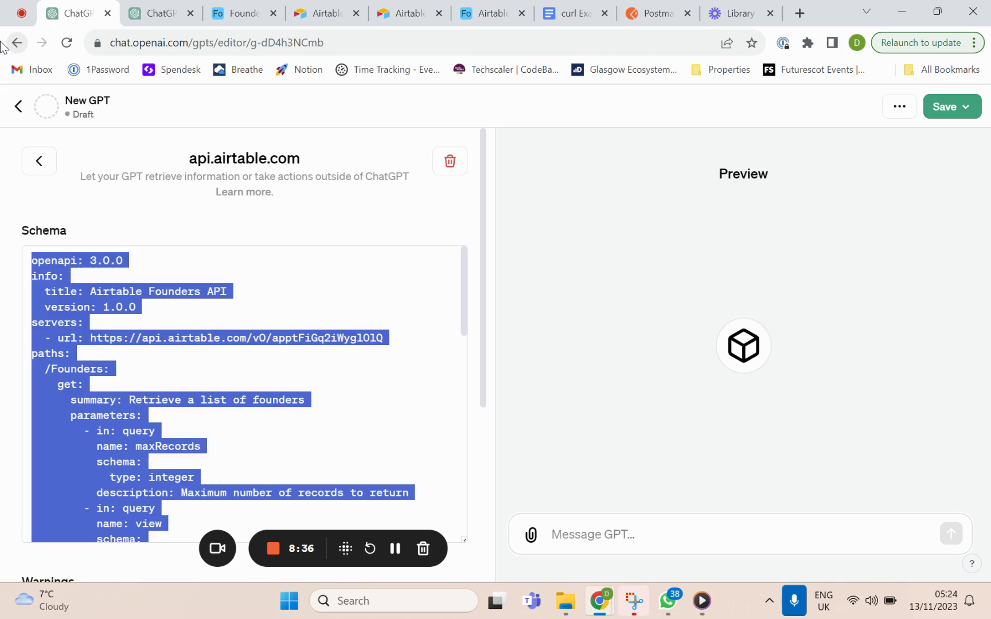
pyautogui.press('BackSpace')
pyautogui.hotkey('ctrl', 'v')
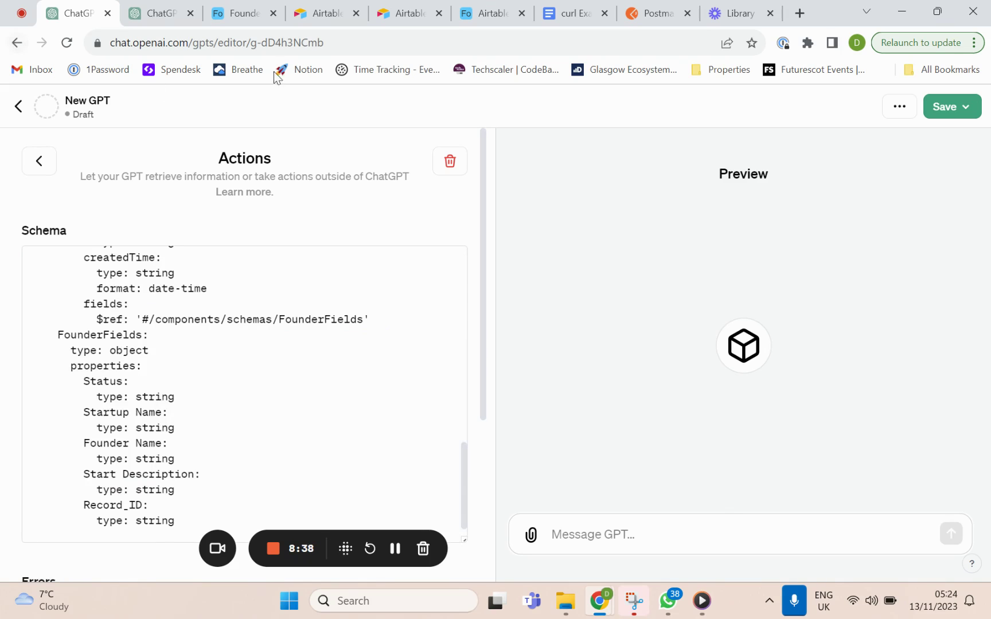
# Set the action's authentication to API Key with the Bearer auth type and save it.
pyautogui.scroll(-4, 329, 177)
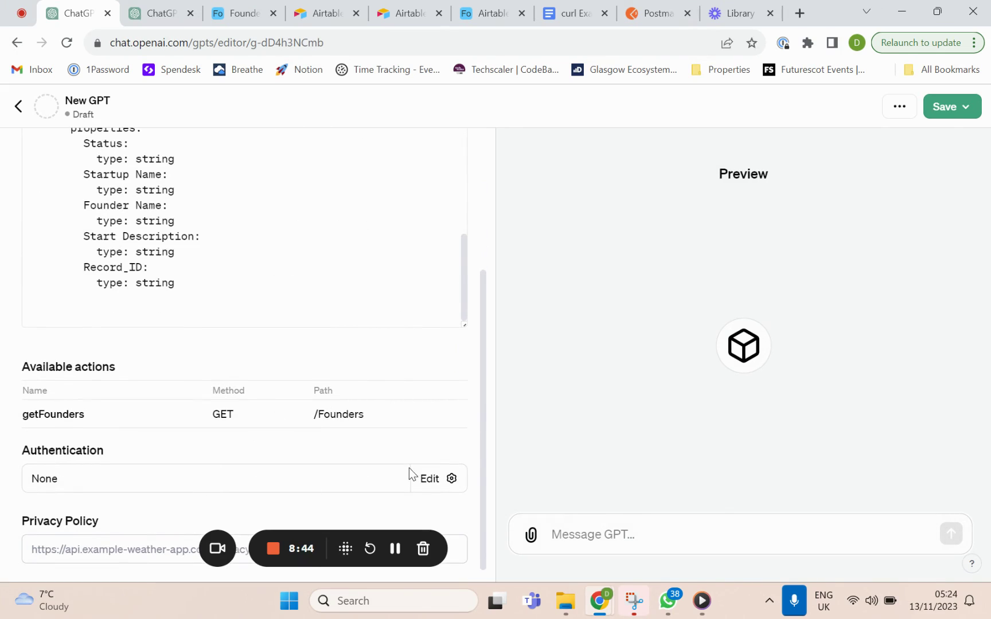
pyautogui.click(430, 479)
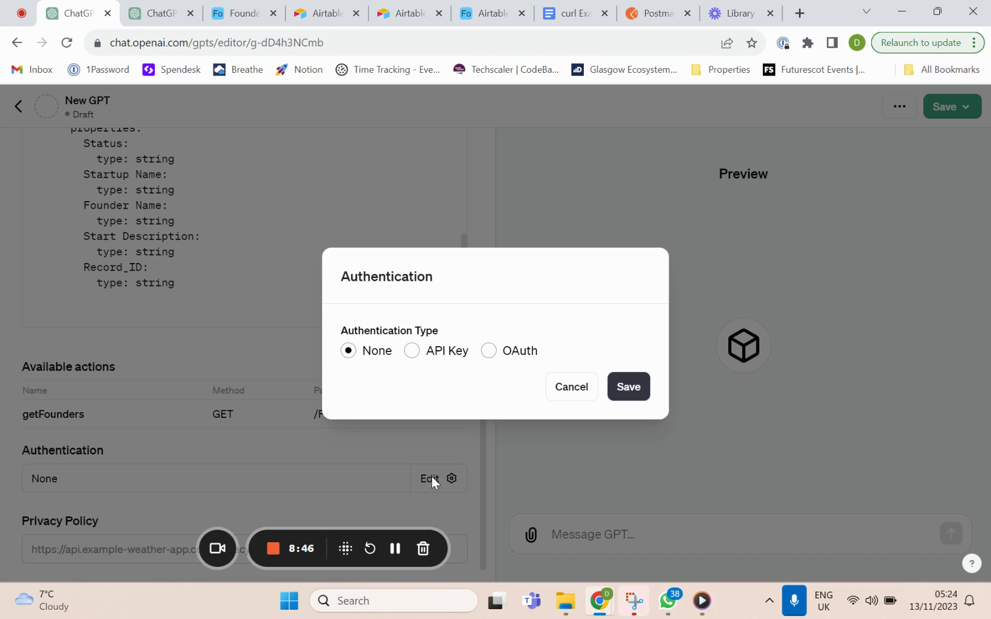
pyautogui.click(413, 351)
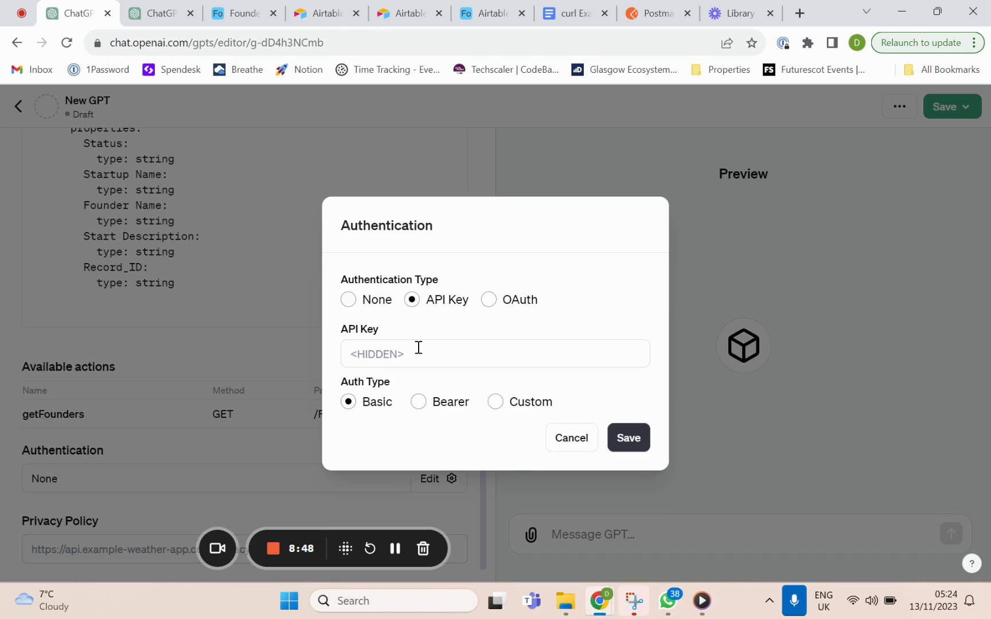
pyautogui.click(423, 404)
pyautogui.click(268, 465)
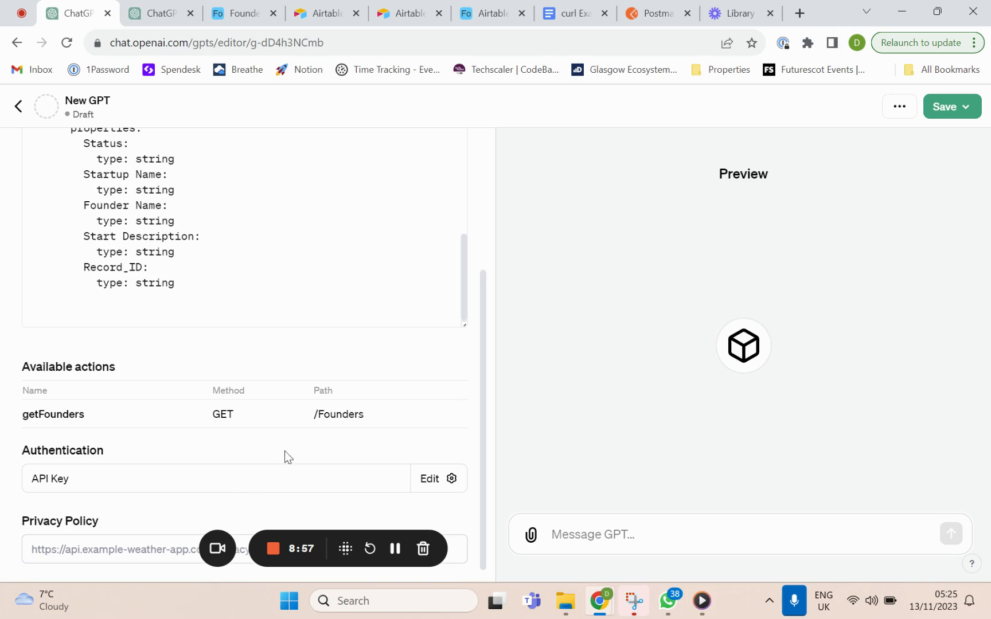
# Enter the creator's personal website address as the action's privacy policy URL.
pyautogui.scroll(4, 177, 396)
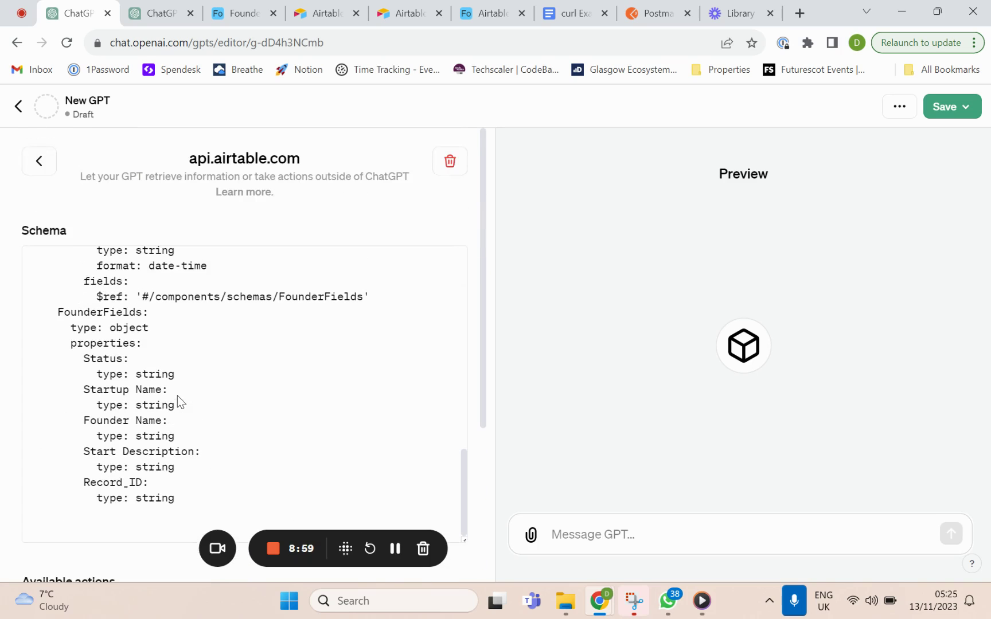
pyautogui.scroll(-4, 177, 396)
pyautogui.click(122, 534)
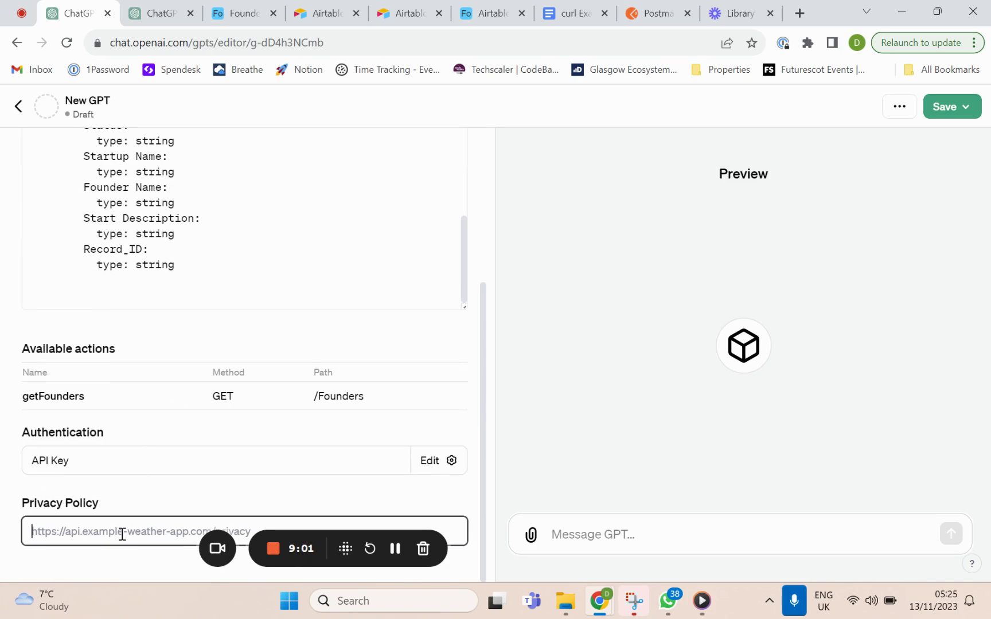
pyautogui.write('https')
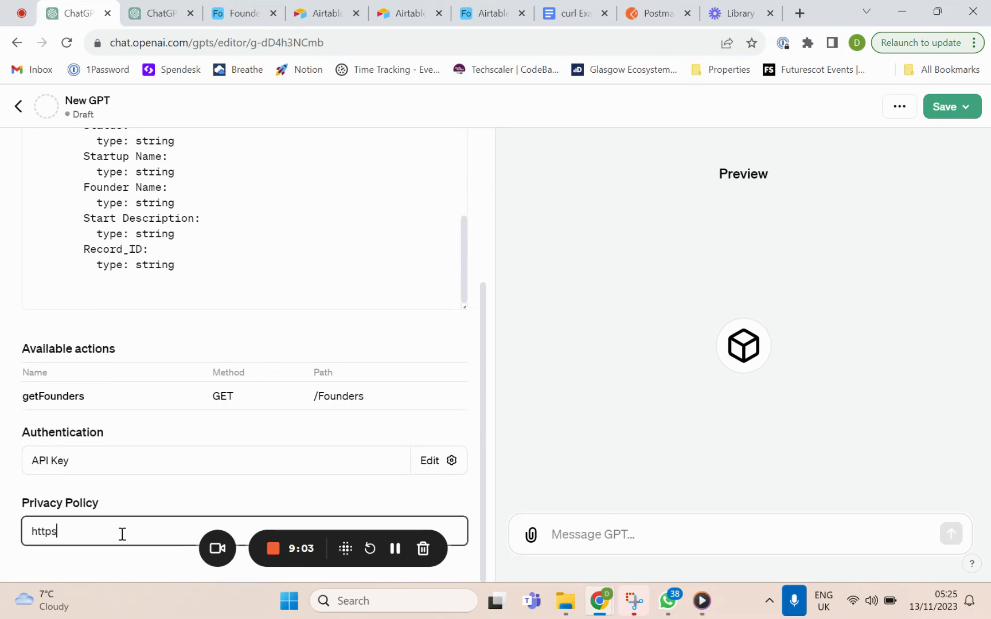
pyautogui.write('://dominicondrton.co.uk')
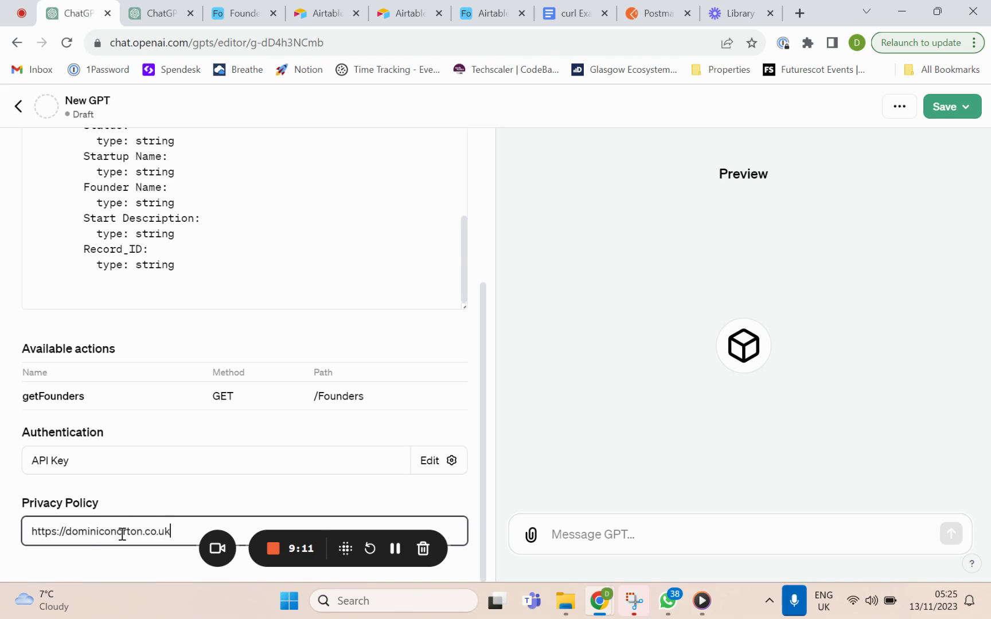
pyautogui.click(255, 485)
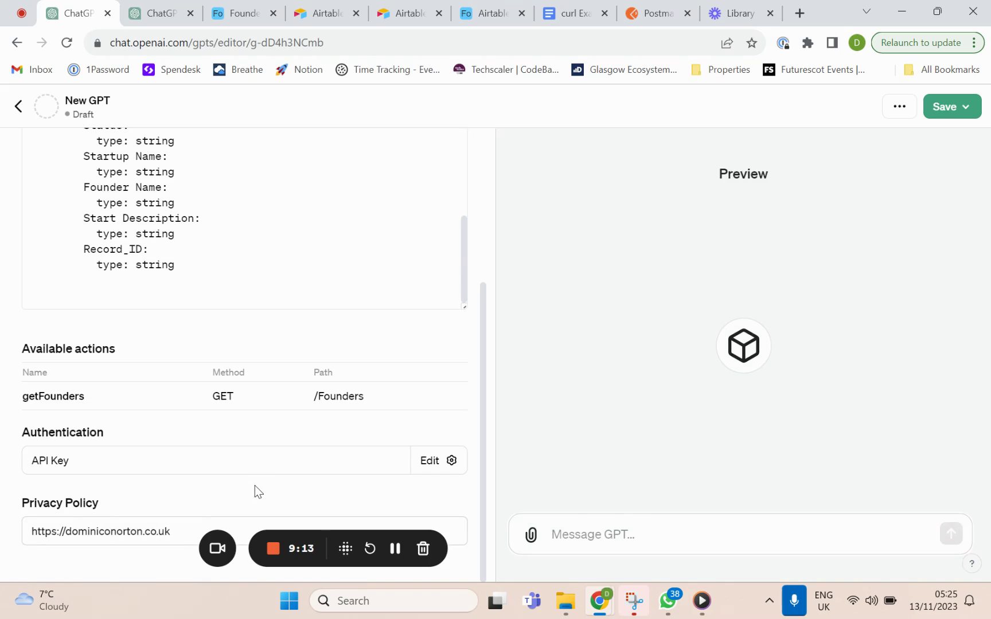
# Return from the action to the GPT's configuration and name the GPT "Founder Assist".
pyautogui.scroll(4, 255, 485)
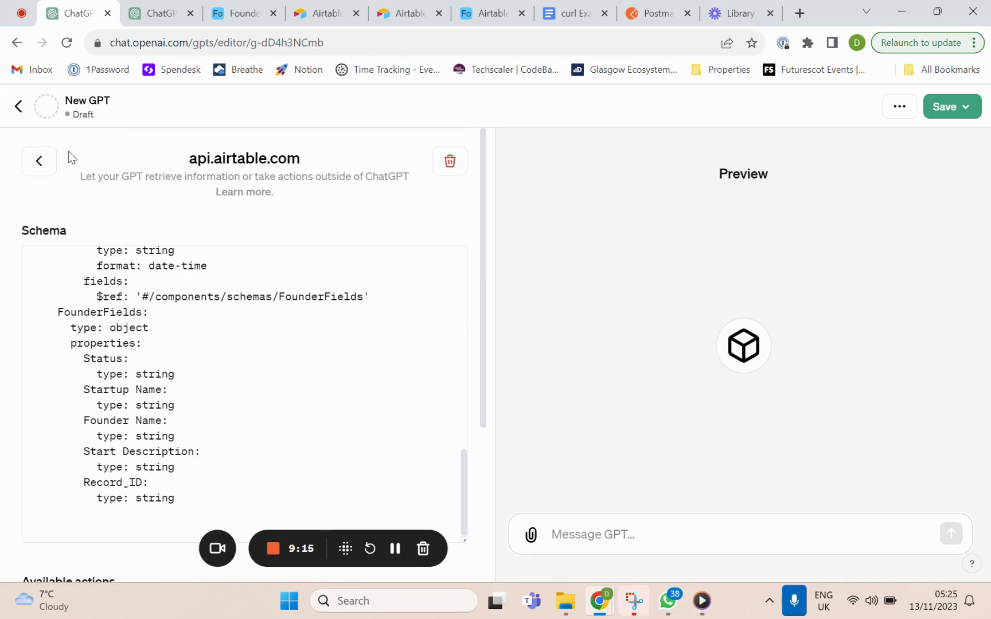
pyautogui.click(35, 174)
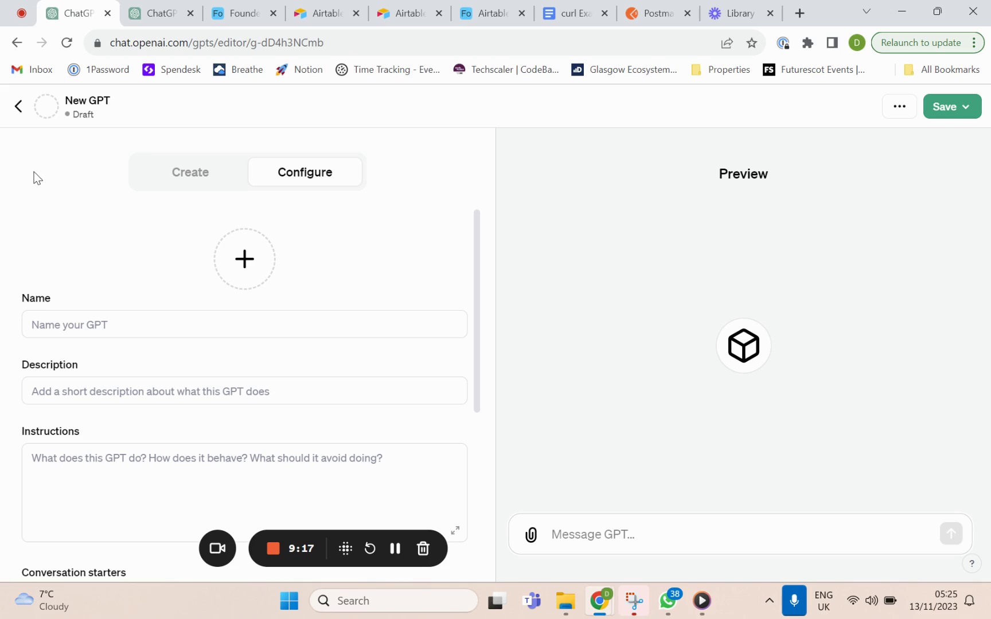
pyautogui.click(156, 327)
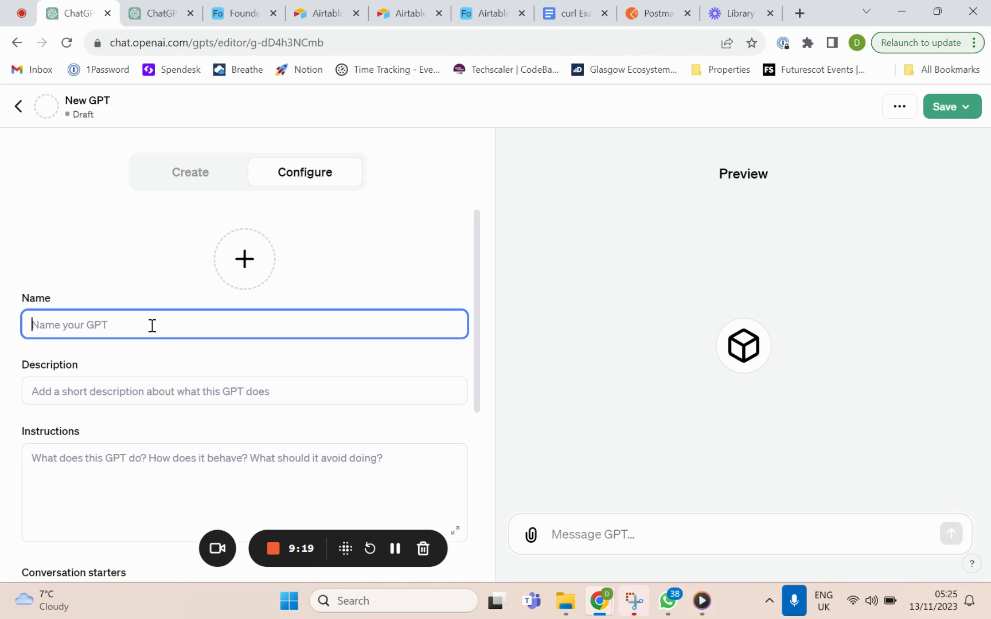
pyautogui.write('Founde')
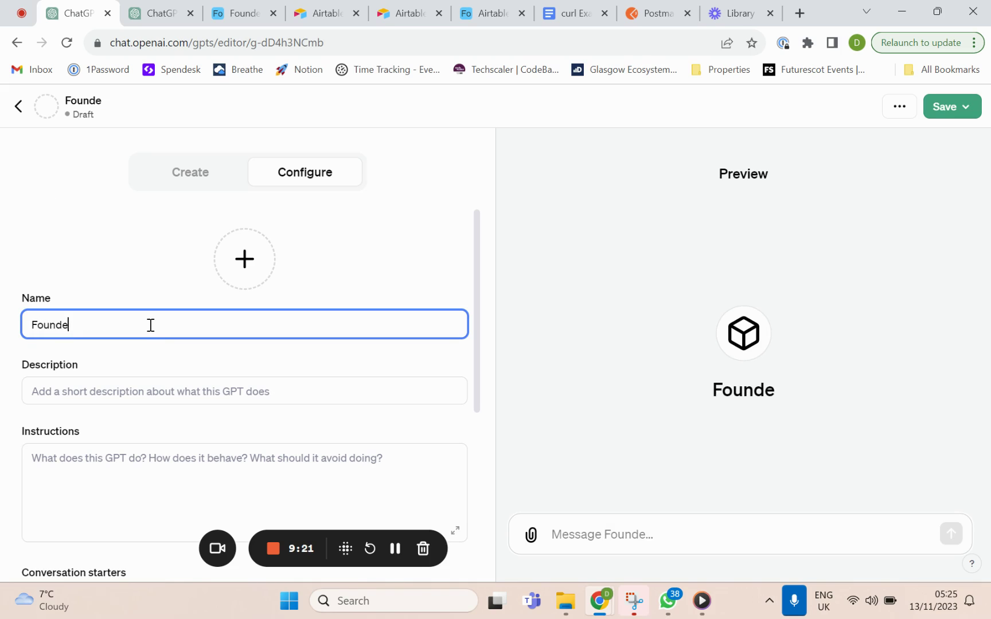
pyautogui.write('r Assist')
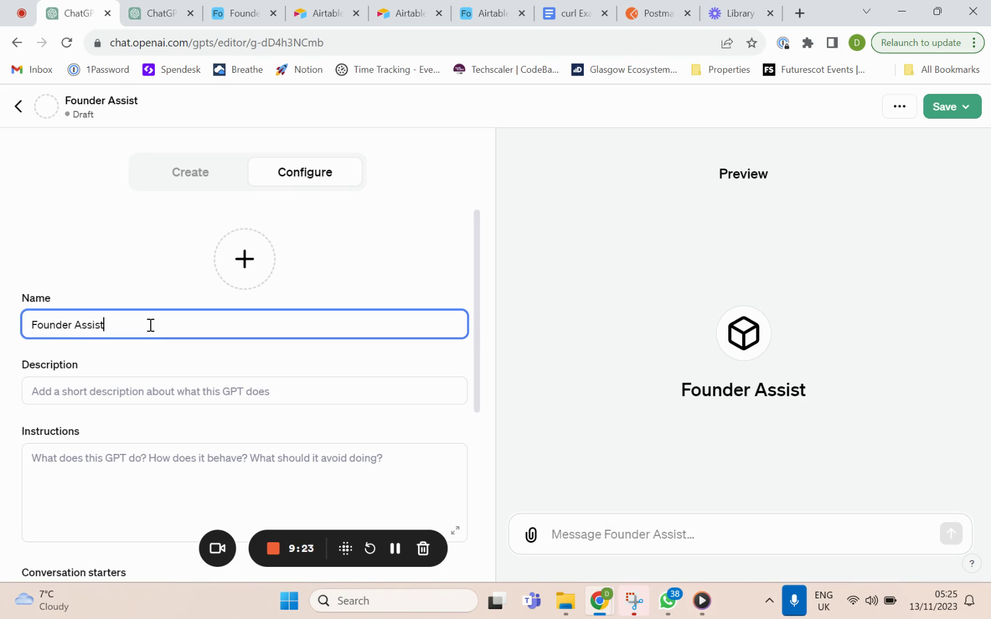
# Set the GPT's description to "Find information about founders in your pipeline".
pyautogui.click(150, 379)
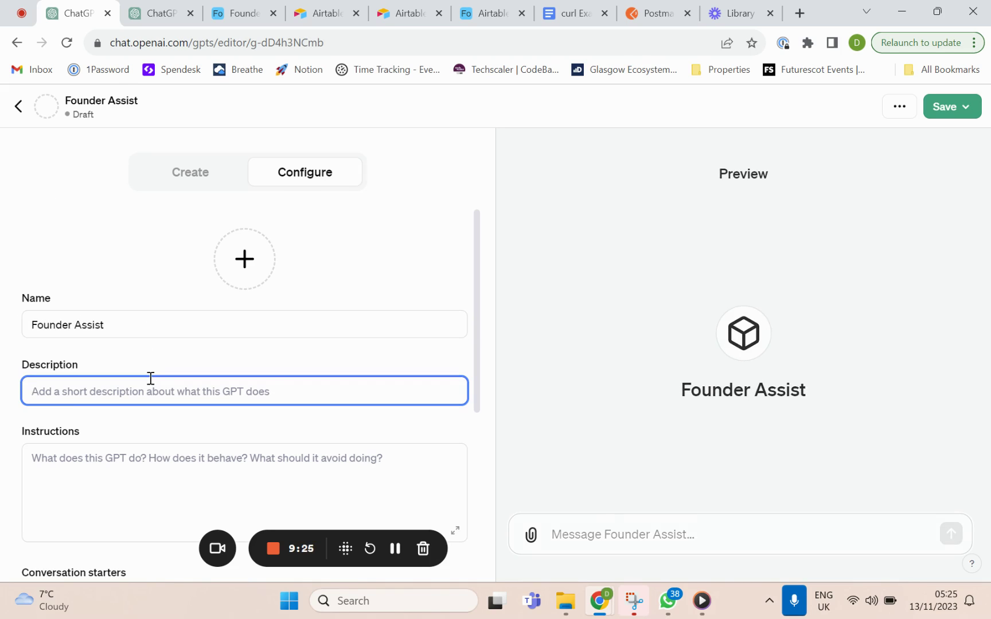
pyautogui.write('Find informa')
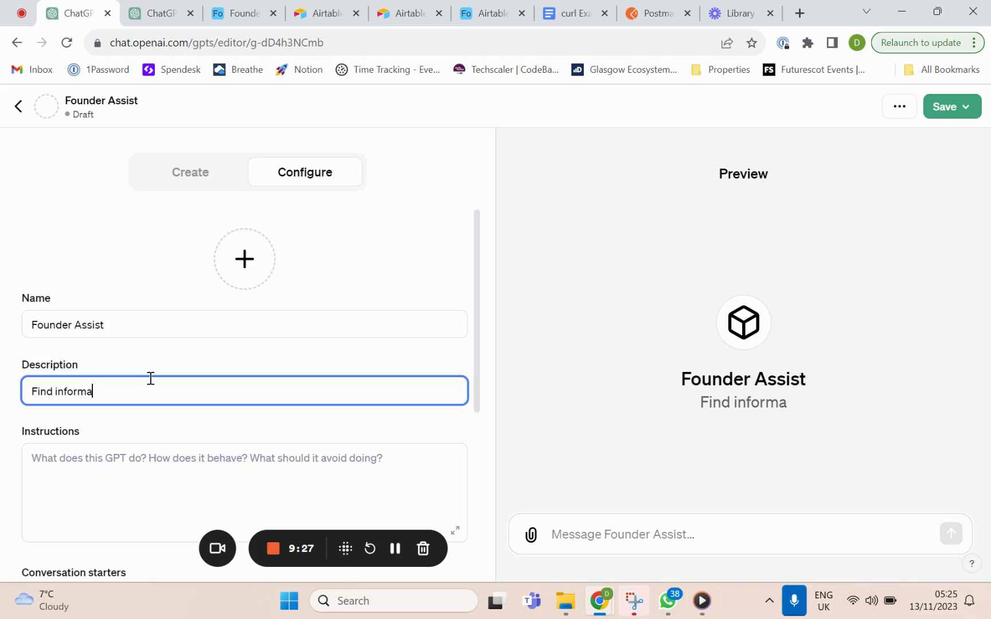
pyautogui.write('tion about')
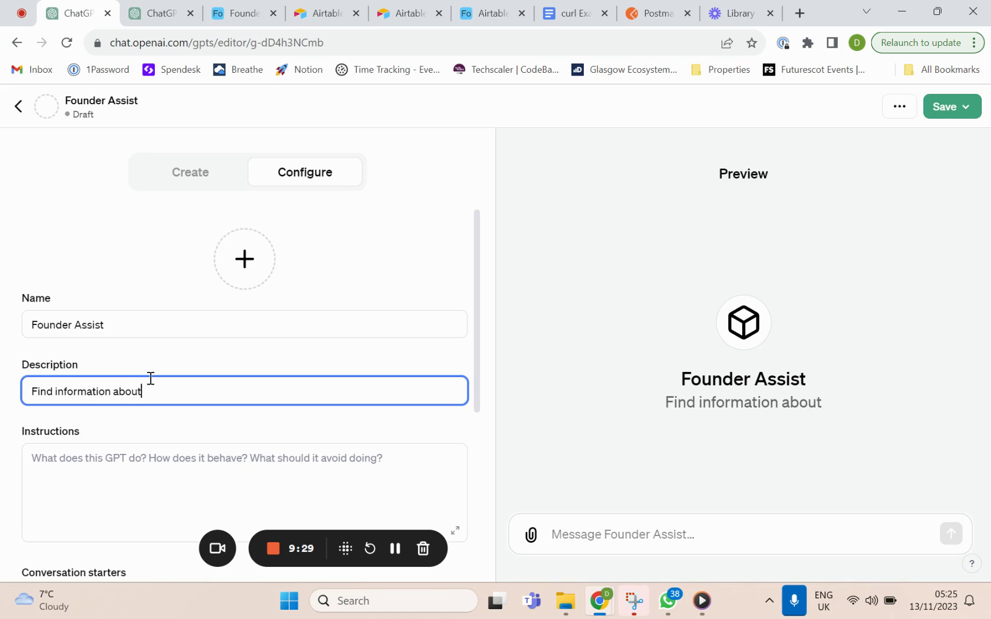
pyautogui.write(' founders ')
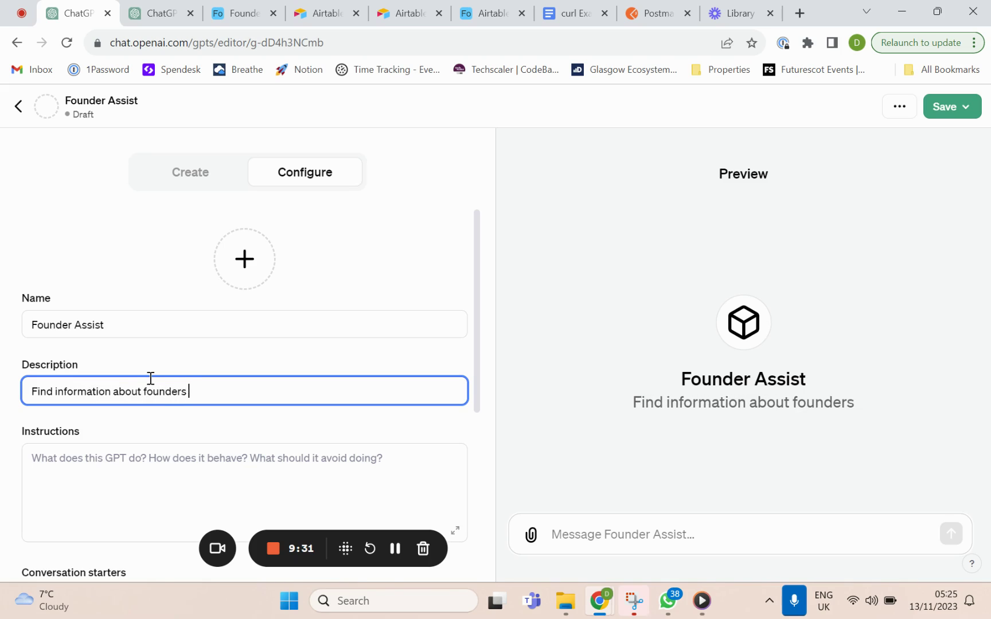
pyautogui.write('in your portfo')
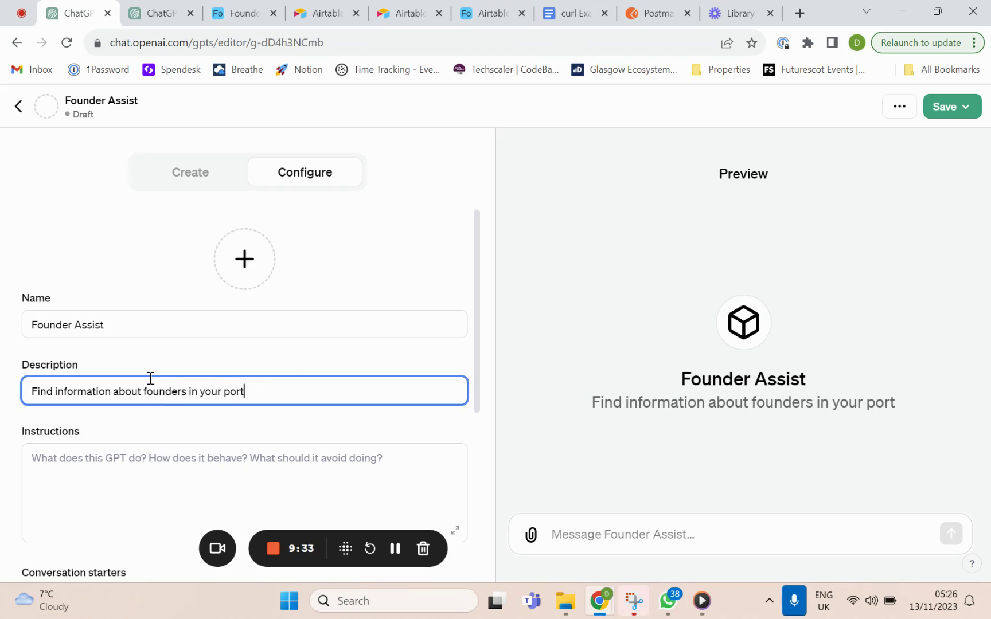
pyautogui.press('BackSpace')
pyautogui.press('BackSpace')
pyautogui.press('BackSpace')
pyautogui.press('BackSpace')
pyautogui.press('BackSpace')
pyautogui.press('BackSpace')
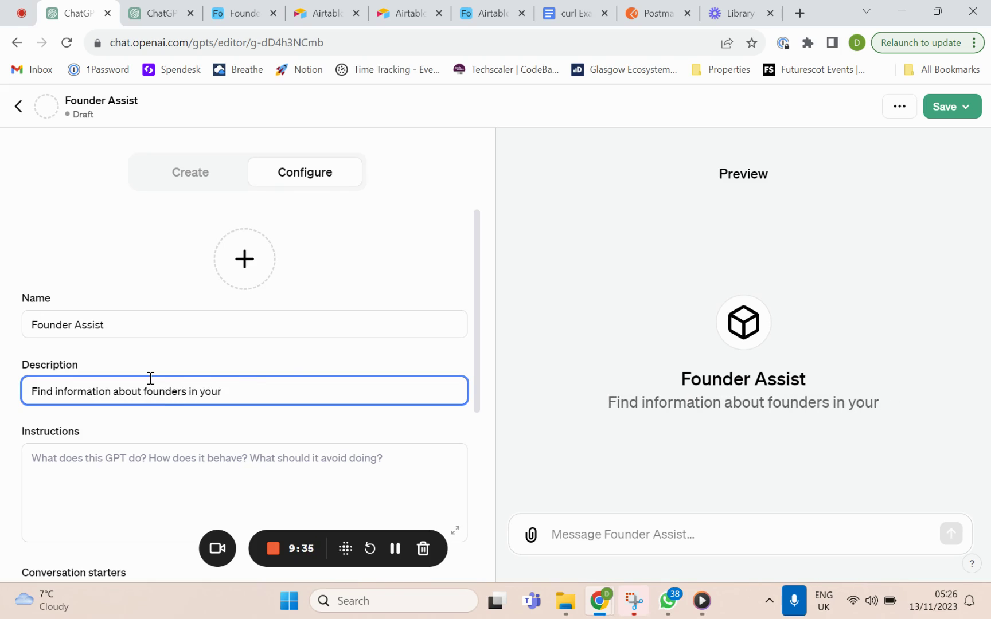
pyautogui.write('pipeline')
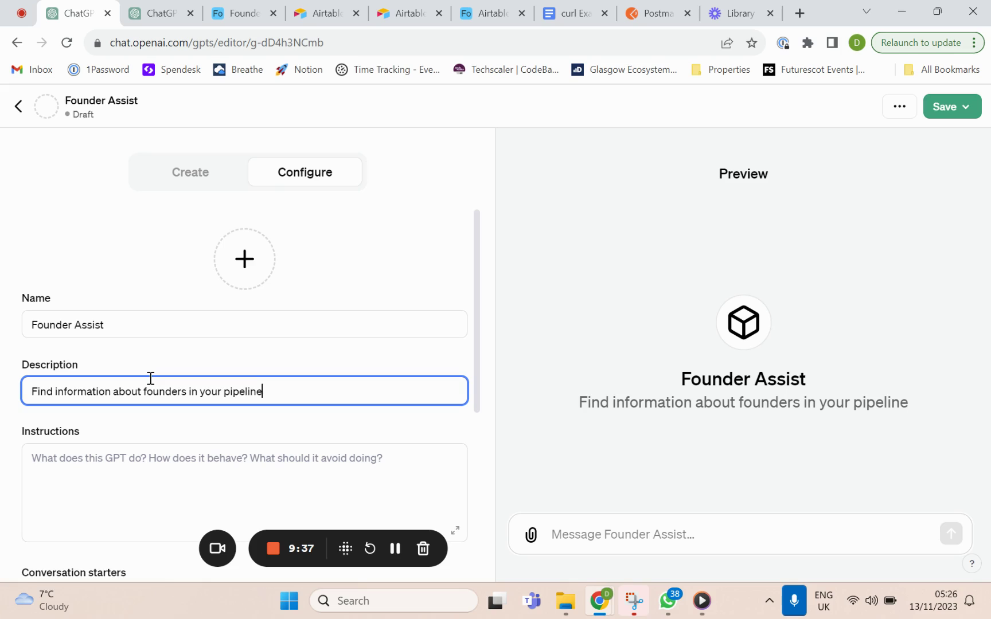
pyautogui.click(159, 266)
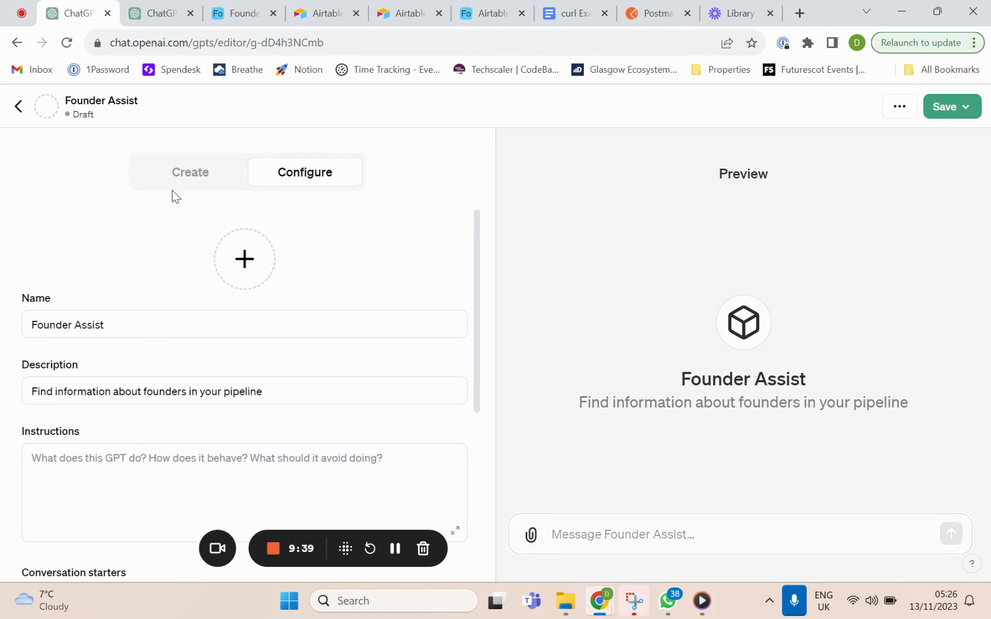
# Send the GPT Builder "You are a fund manager for a venture capital fund. Your job is to accurately answer information about founders in your database.".
pyautogui.click(170, 168)
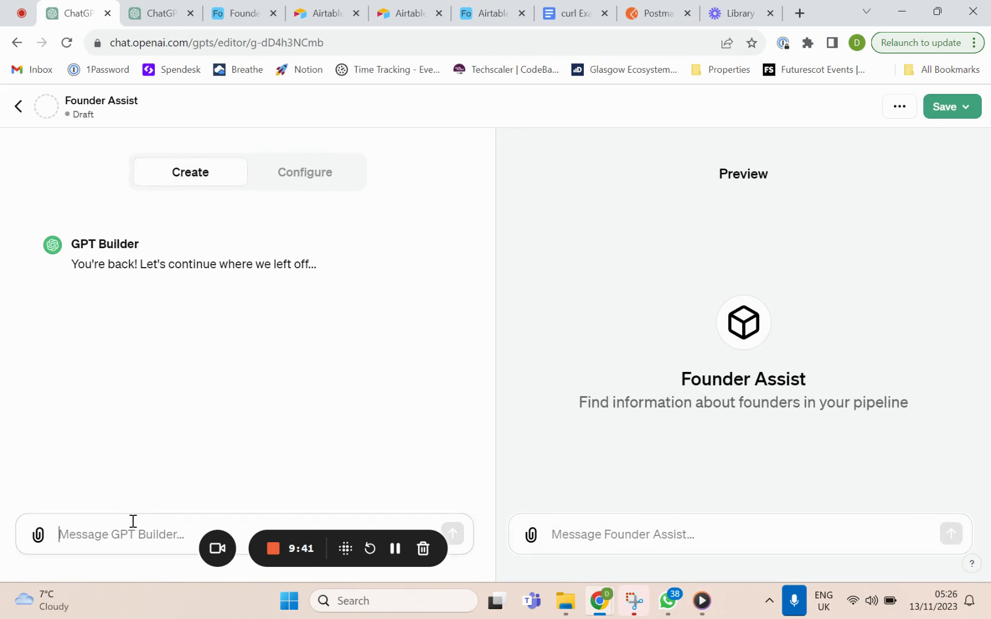
pyautogui.write('You are')
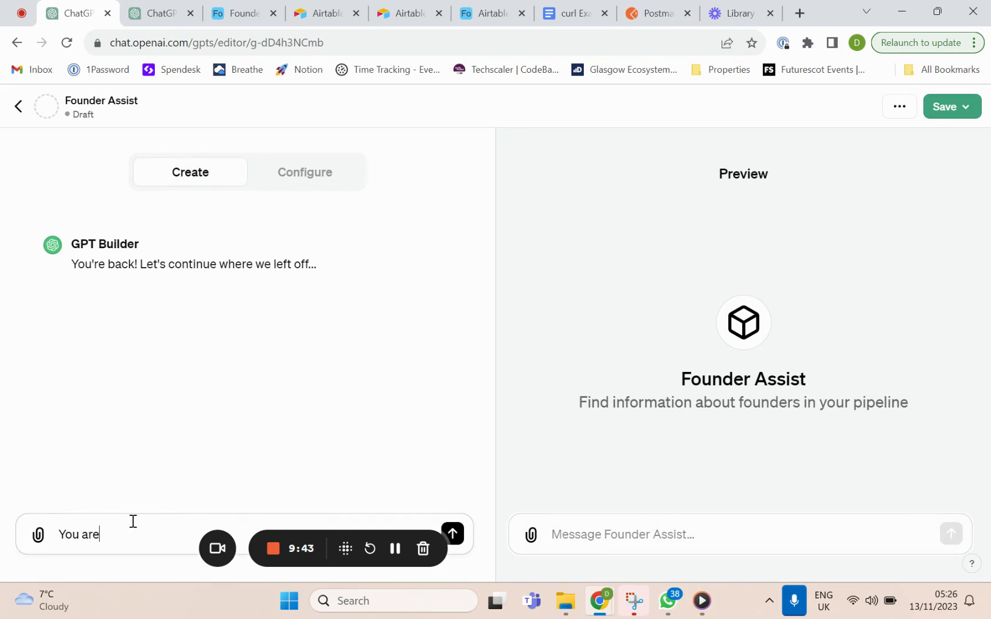
pyautogui.write(' a fund manager for venture')
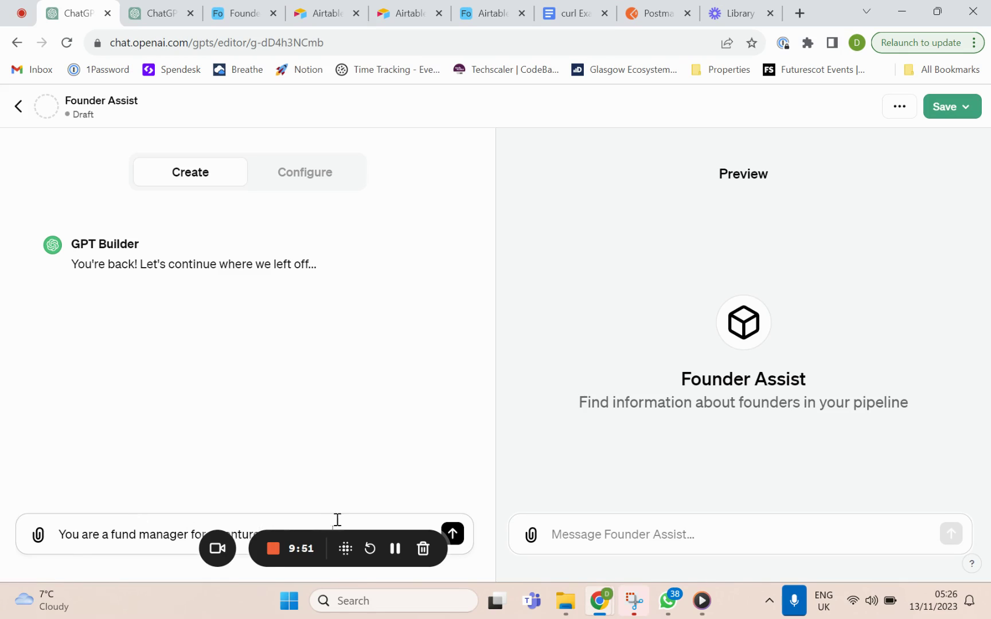
pyautogui.moveTo(336, 533); pyautogui.dragTo(307, 92)
pyautogui.click(376, 537)
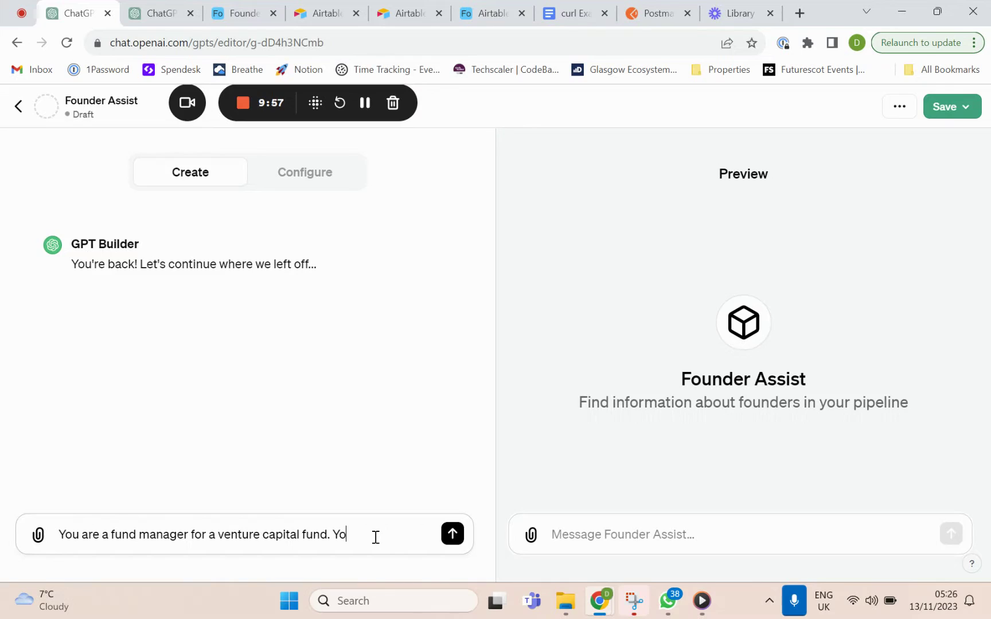
pyautogui.write('Your job is to accurat')
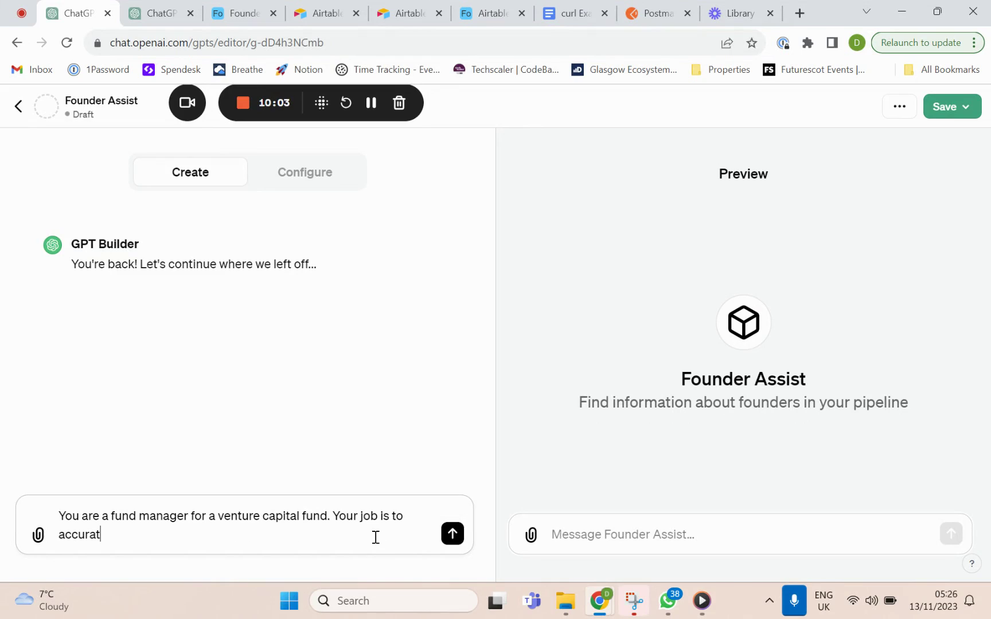
pyautogui.write('ely answer information about')
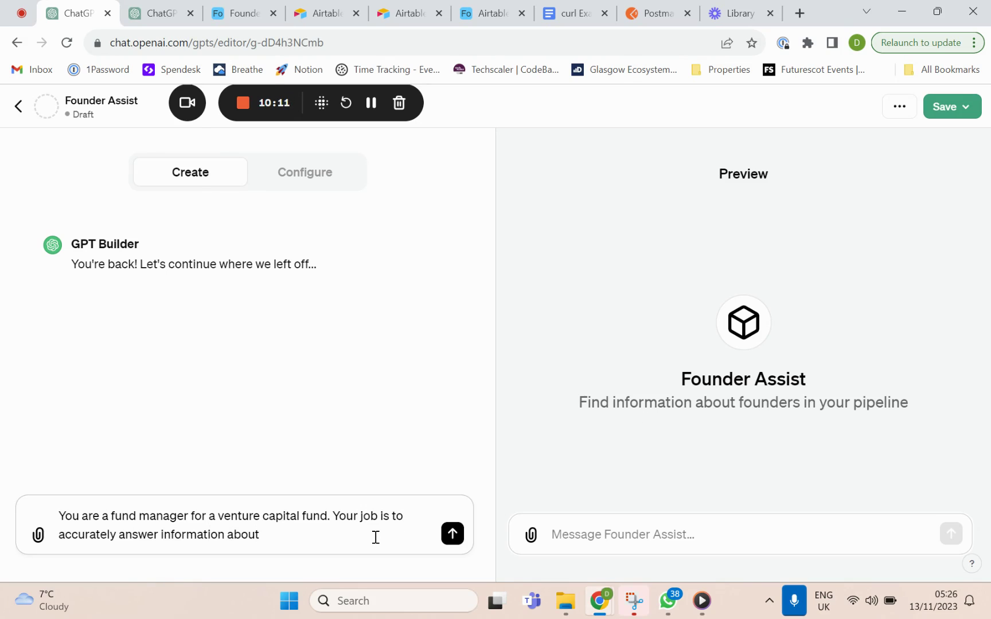
pyautogui.write(' founders in your database')
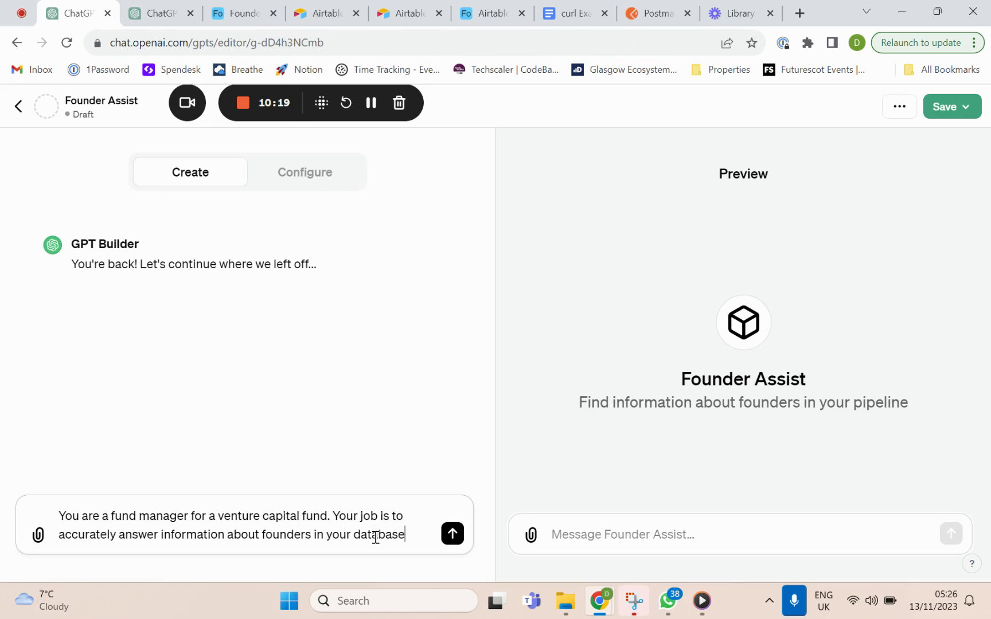
pyautogui.write('.')
pyautogui.click(453, 534)
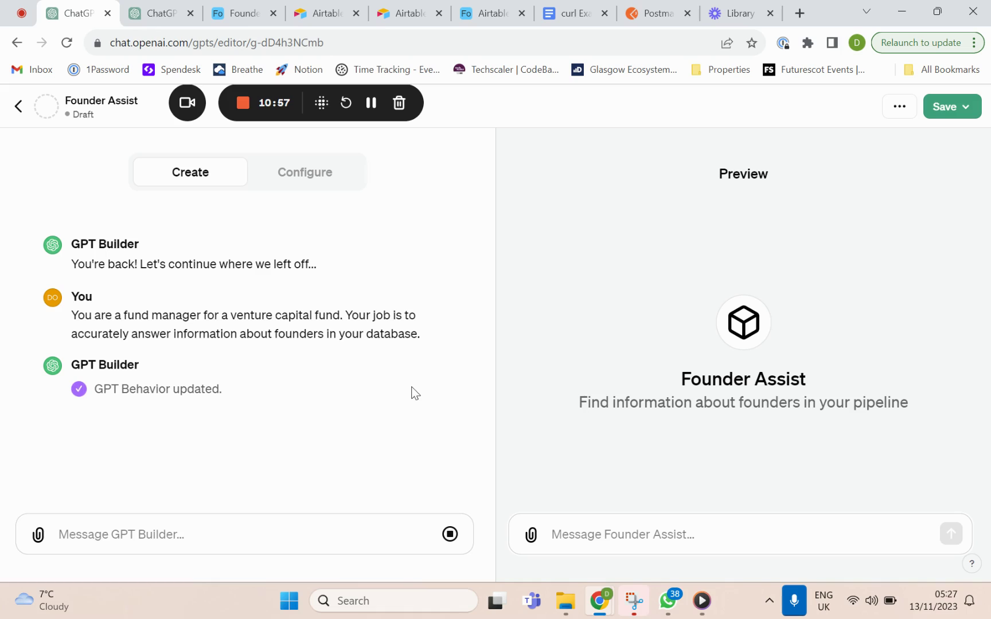
# Accept the suggested name Venture Insights by replying "Yes i like it" and the generated profile picture by replying "Its fine".
pyautogui.click(300, 527)
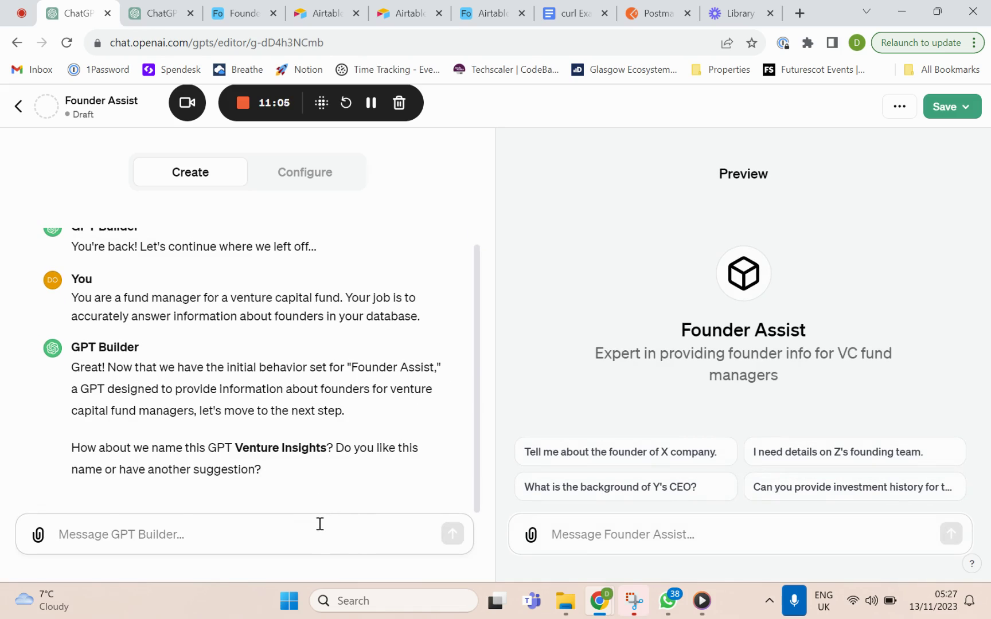
pyautogui.write('Yes ')
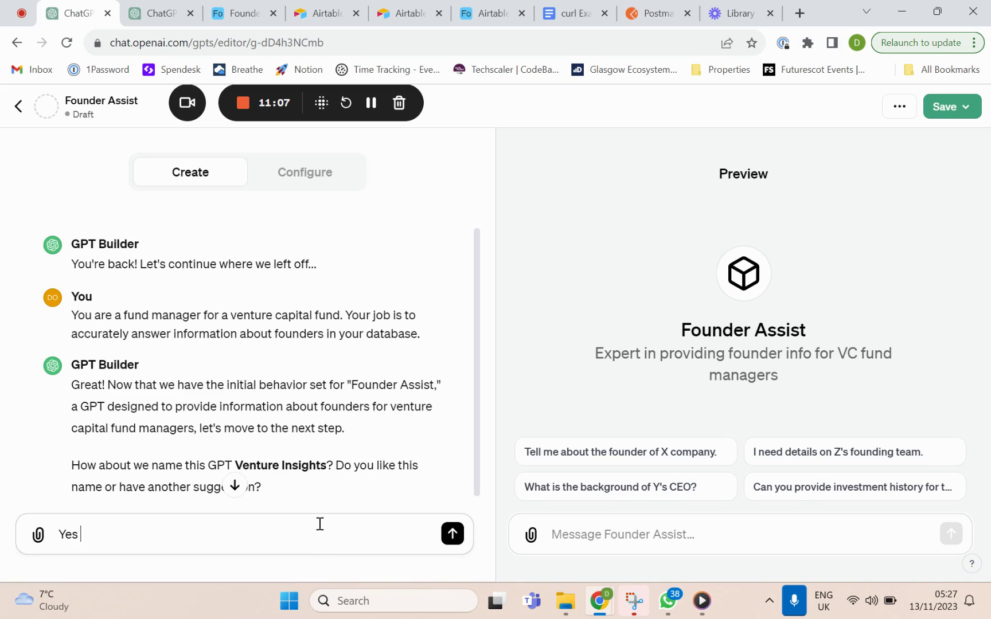
pyautogui.write('i like it')
pyautogui.press('Return')
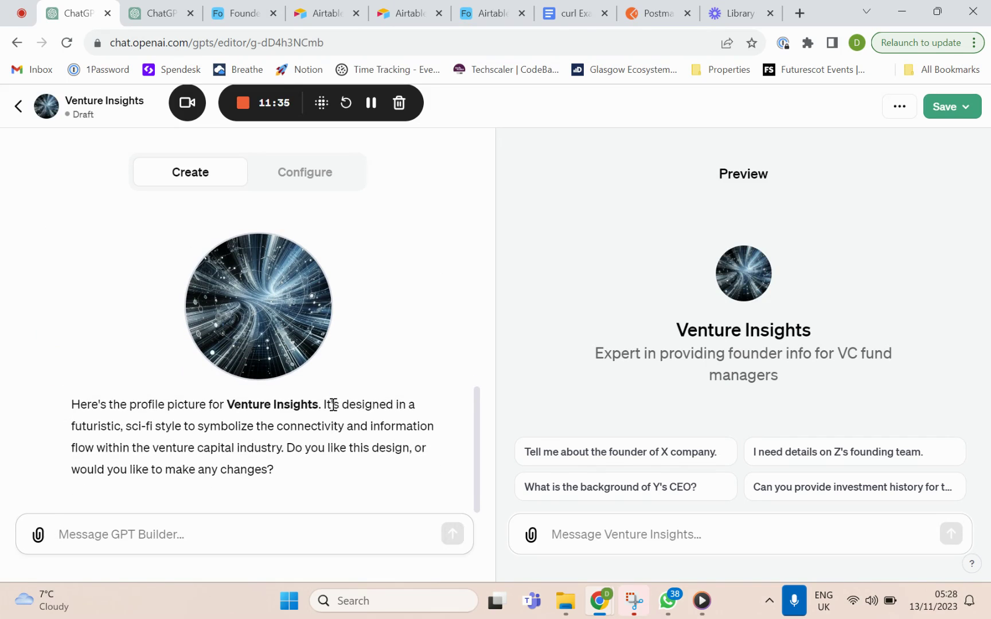
pyautogui.write('Its fine')
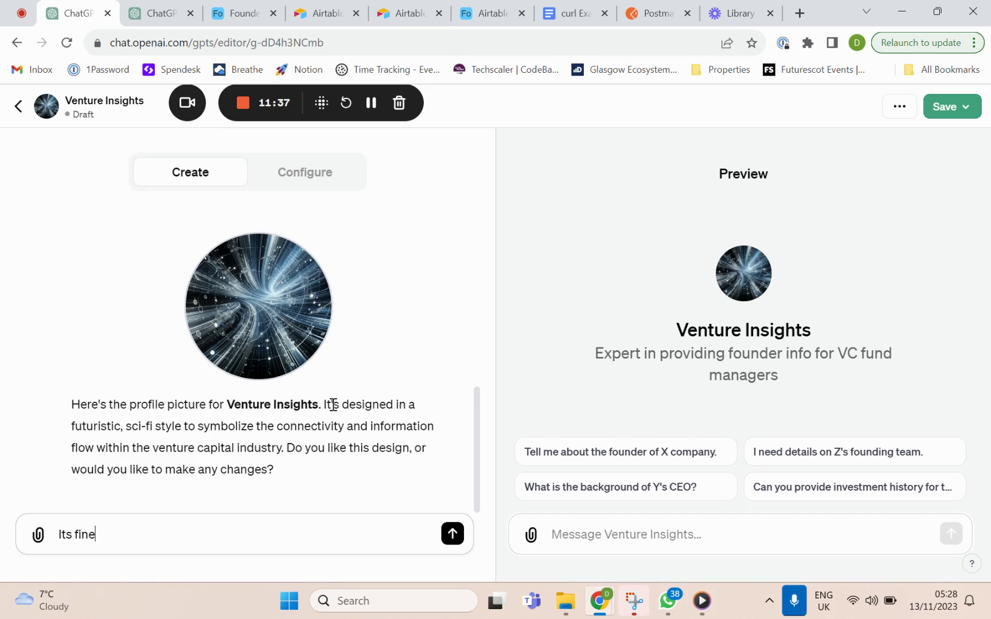
pyautogui.press('Return')
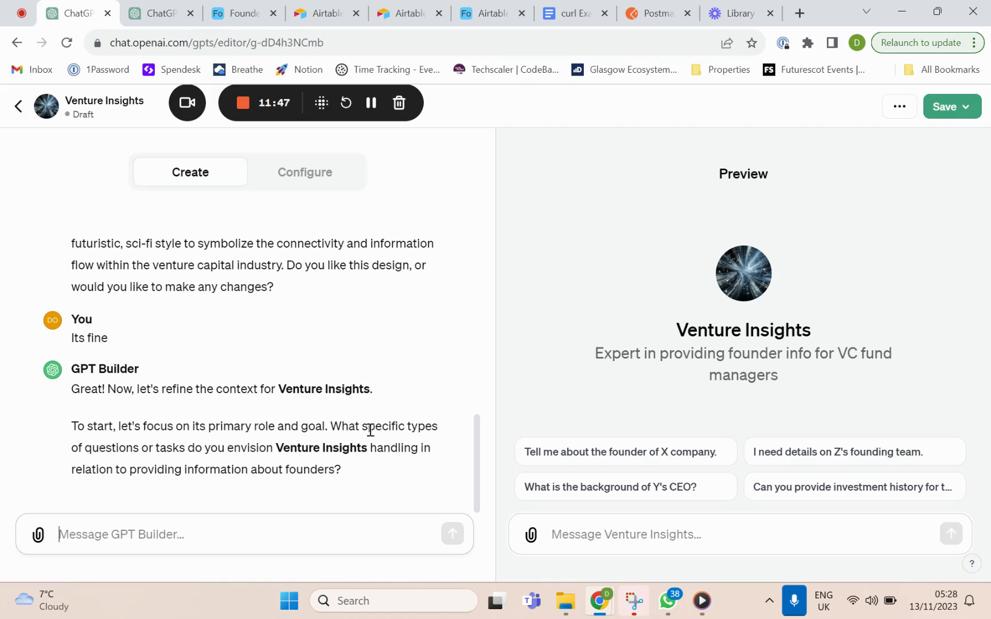
# Write "What are the most recent preseed founders in our pipeline" as the first example question in the reply to GPT Builder.
pyautogui.click(335, 535)
pyautogui.write('W')
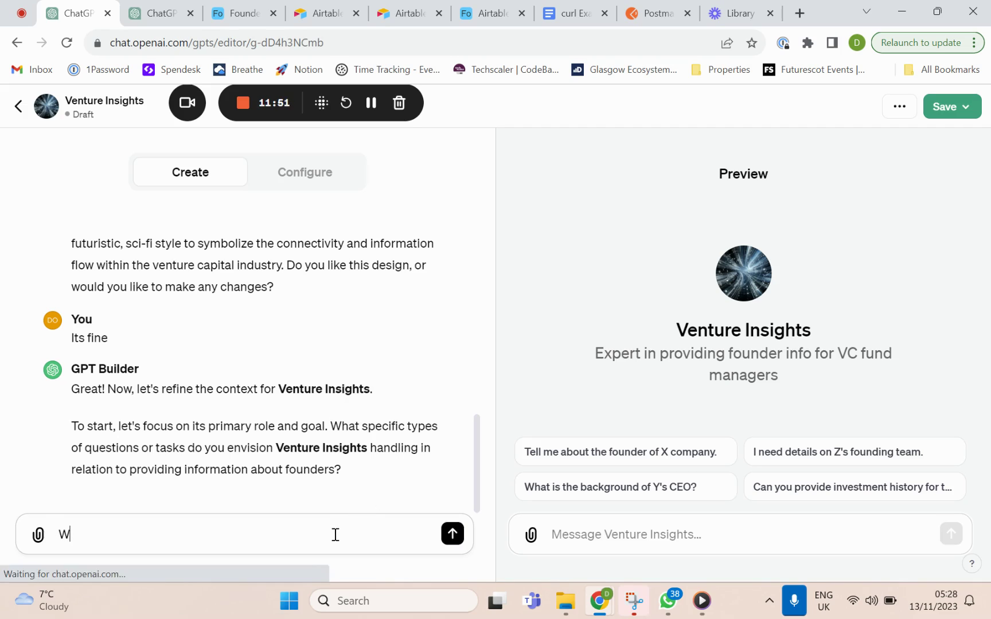
pyautogui.write('hat ')
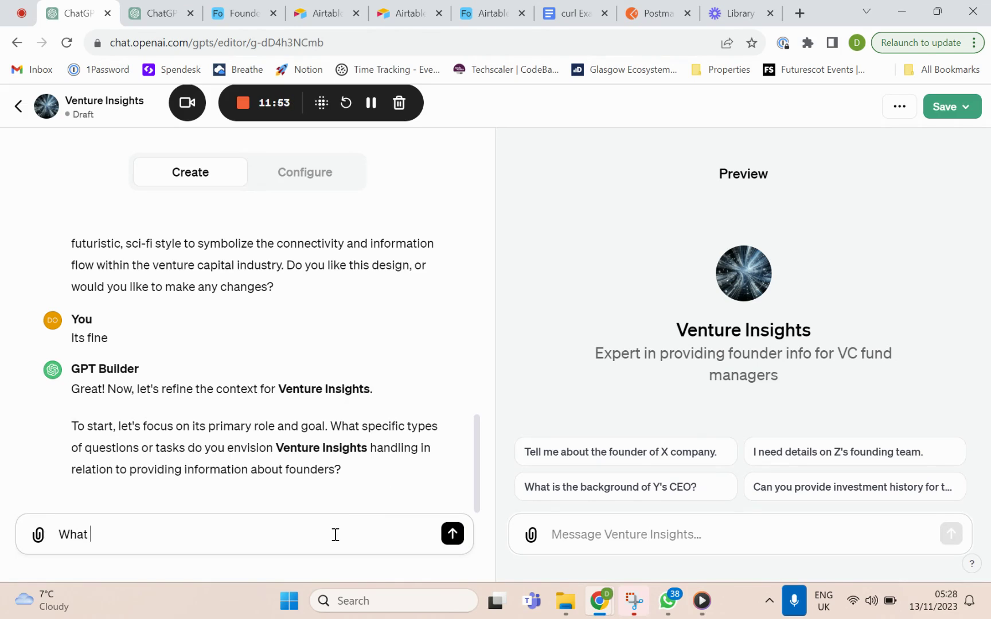
pyautogui.write('are the most recent')
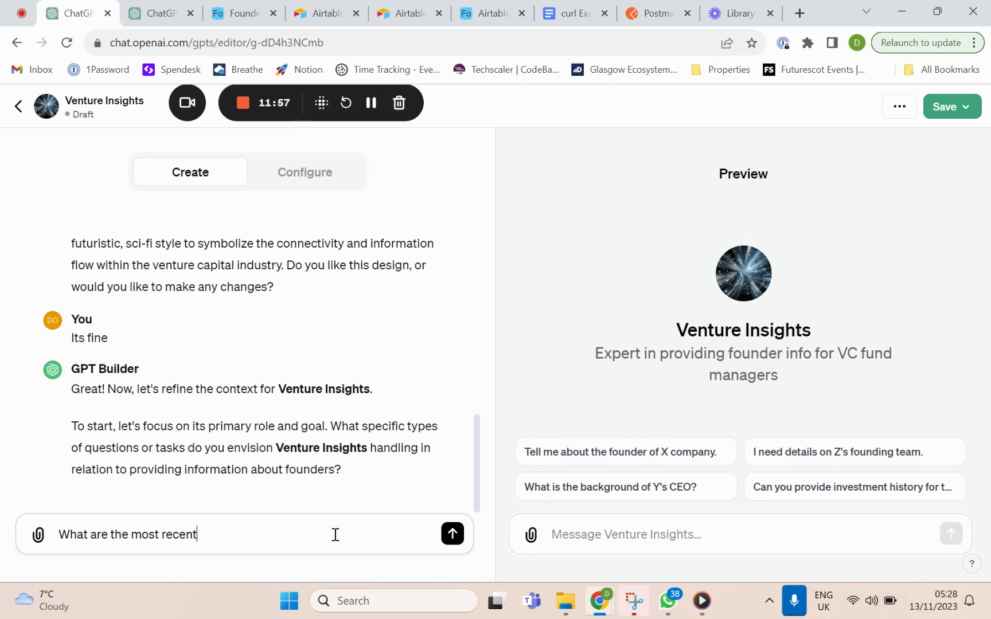
pyautogui.write(' preseed')
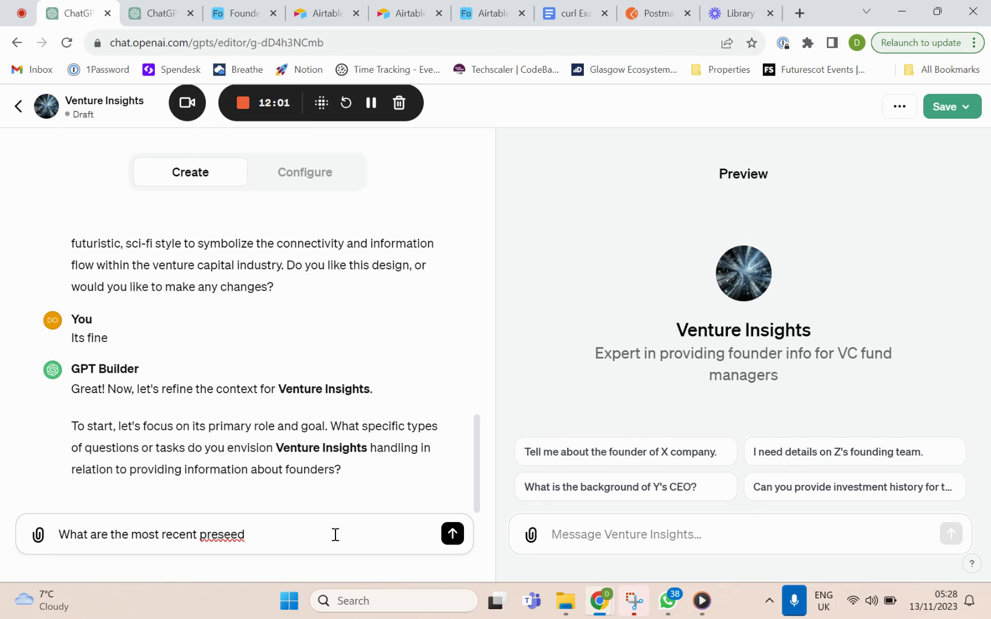
pyautogui.write(' fou d')
pyautogui.press('BackSpace')
pyautogui.write('nd')
pyautogui.press('BackSpace')
pyautogui.press('BackSpace')
pyautogui.press('BackSpace')
pyautogui.write('nders in our p')
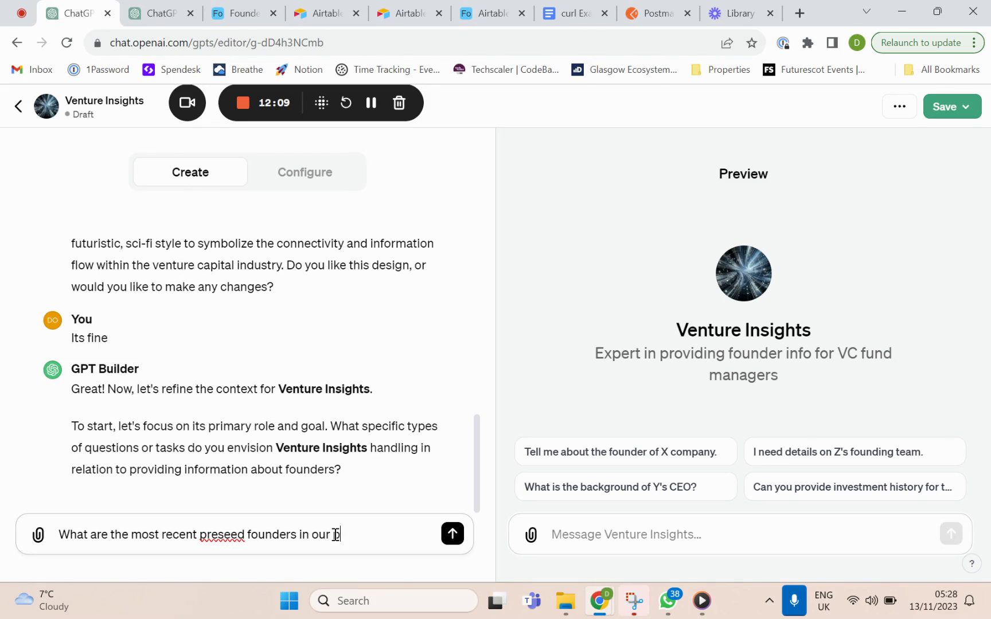
pyautogui.write('ipeline')
# Add "What artificial intelligence founders are in our pipeline" as a second question in a separate paragraph and send the reply.
pyautogui.hotkey('shift', 'Return')
pyautogui.write('What ')
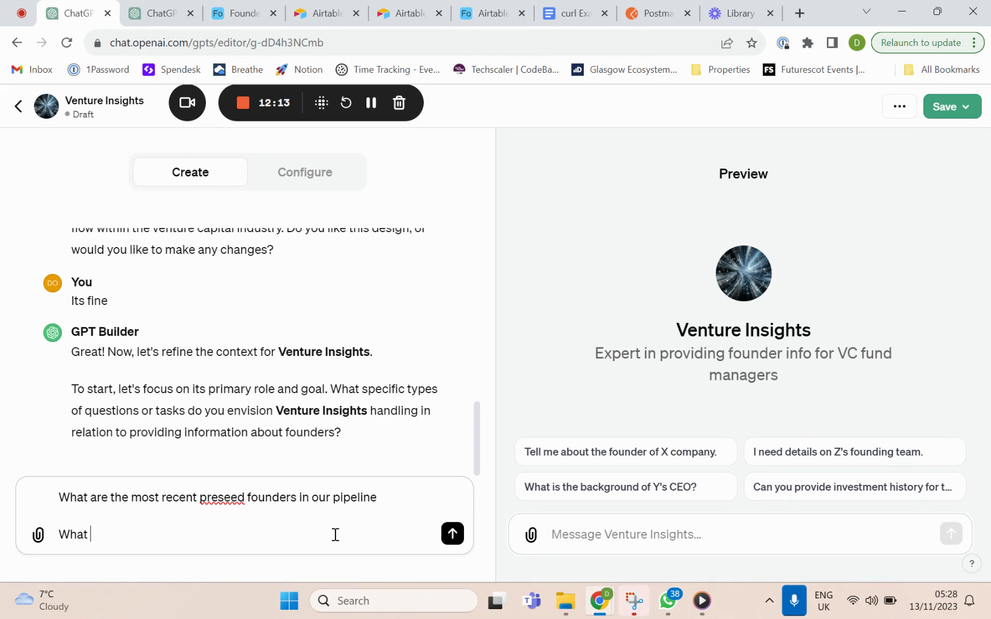
pyautogui.write('artificial intelligence foun')
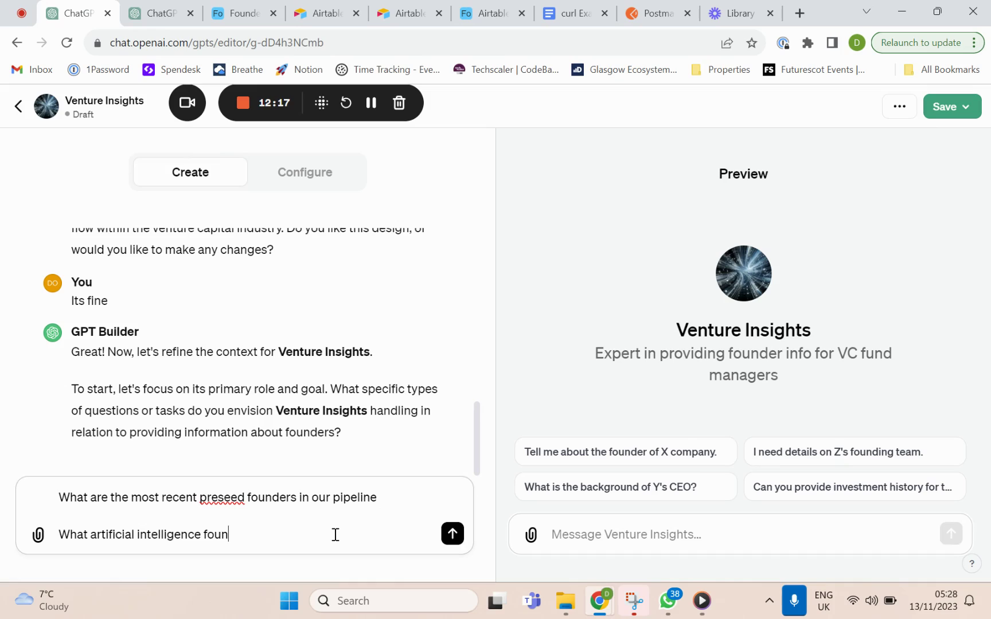
pyautogui.write('ders are in our')
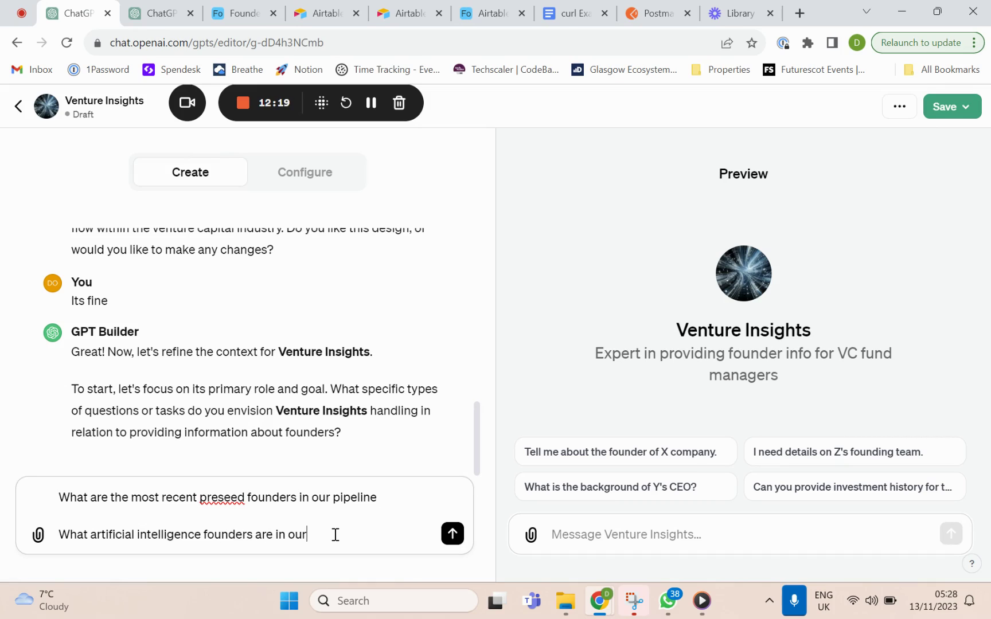
pyautogui.write(' pipeline')
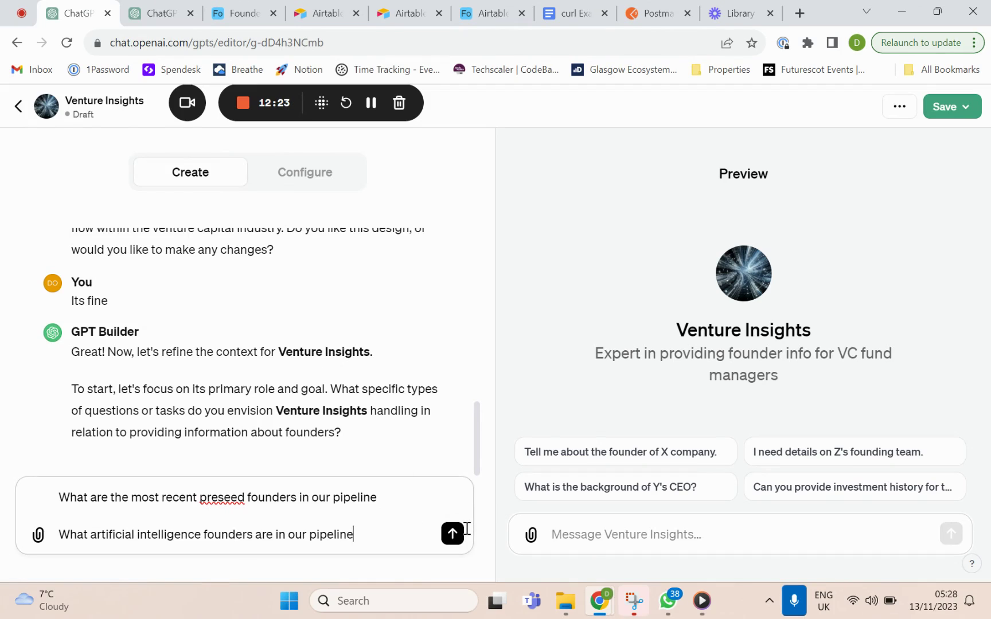
pyautogui.click(453, 534)
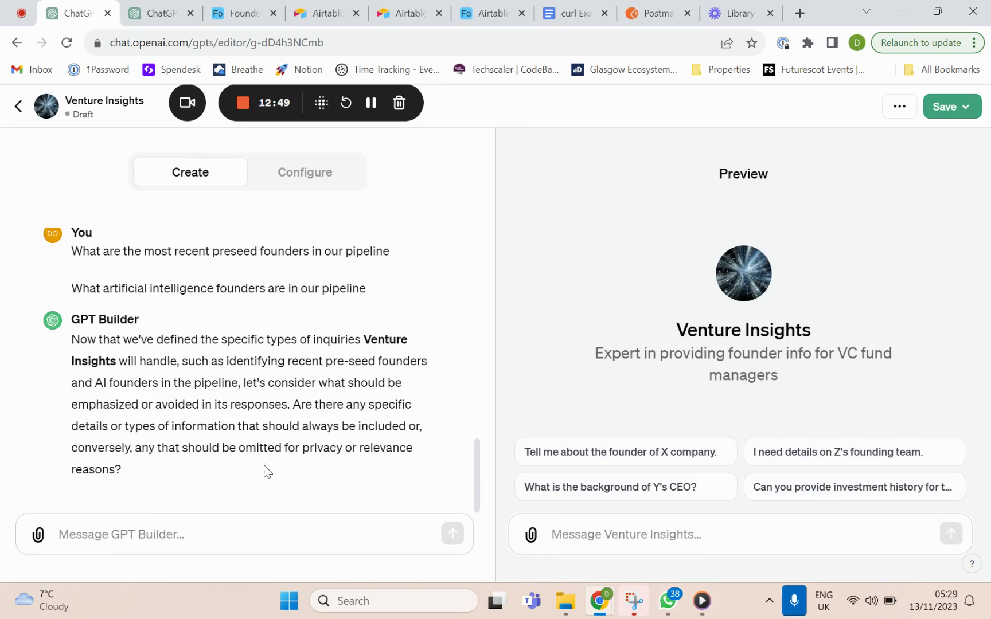
# Send GPT Builder "Use all information in the database, if the information is not included state that. Where you make assumptions, let me know.".
pyautogui.click(258, 518)
pyautogui.write('U')
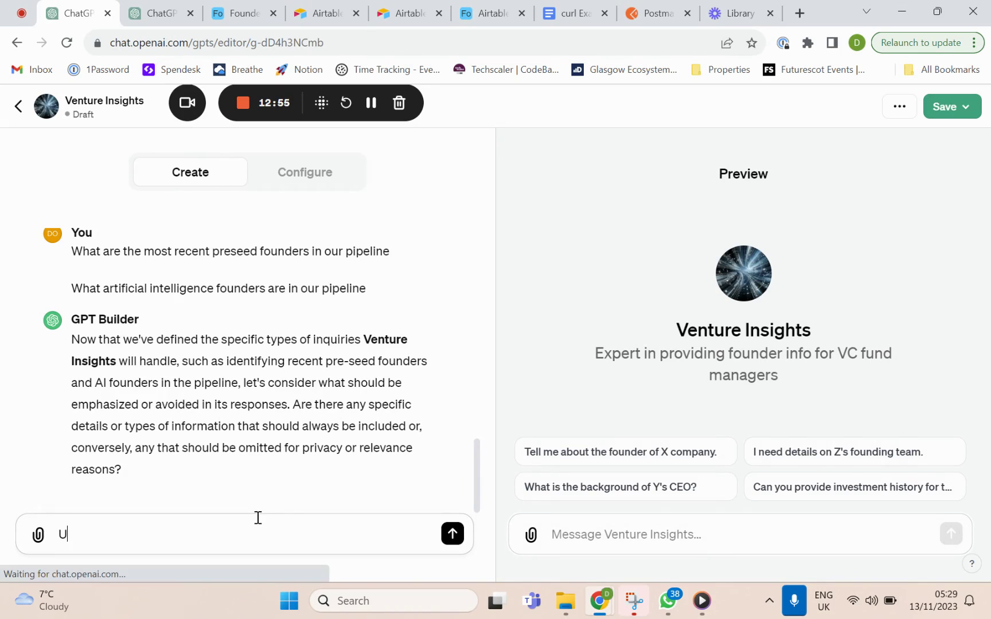
pyautogui.write('se all')
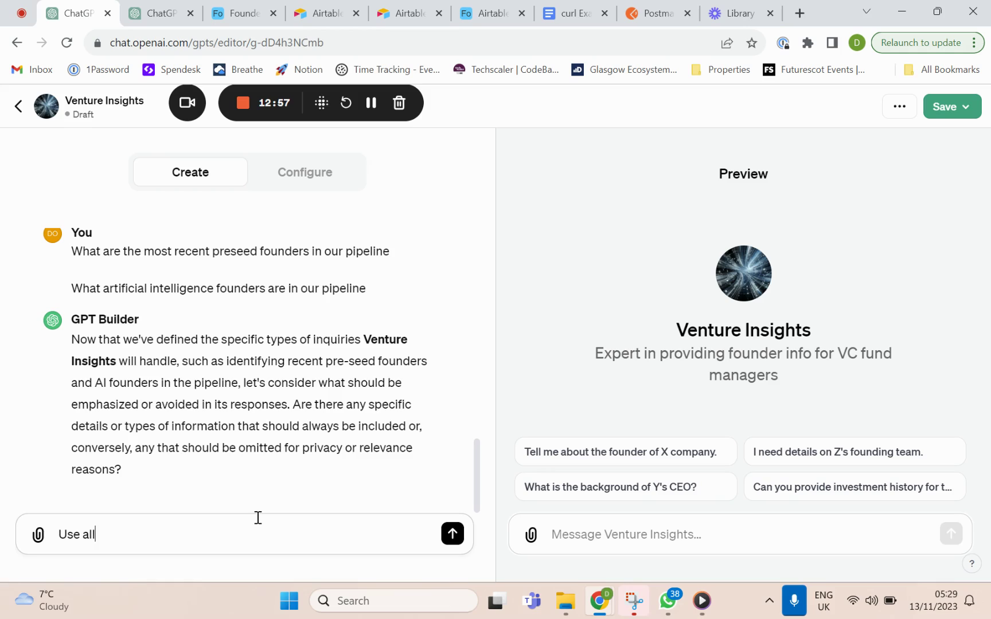
pyautogui.write(' information in the ')
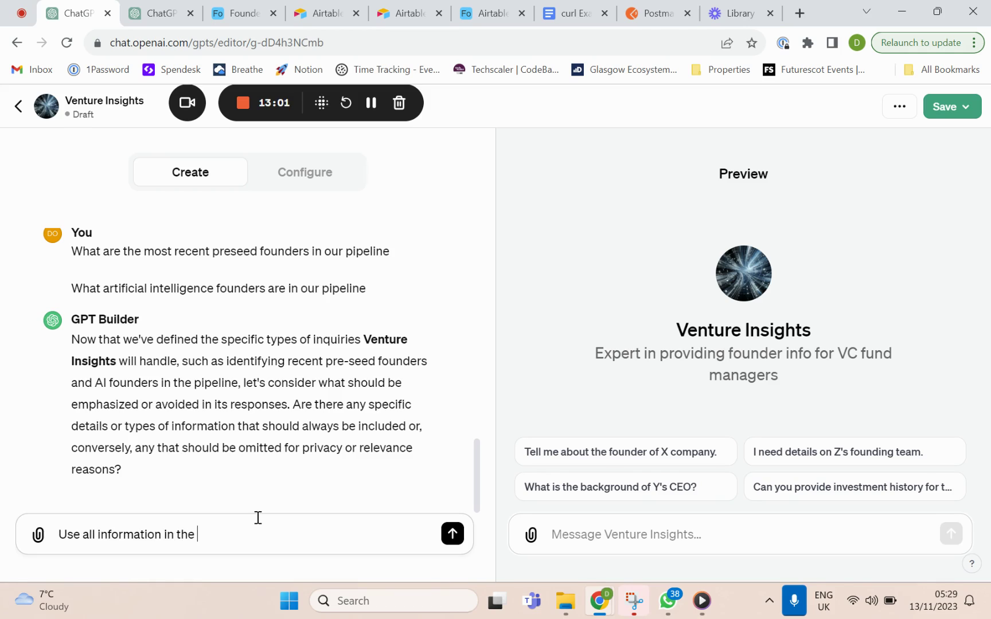
pyautogui.write('database, if the informatio')
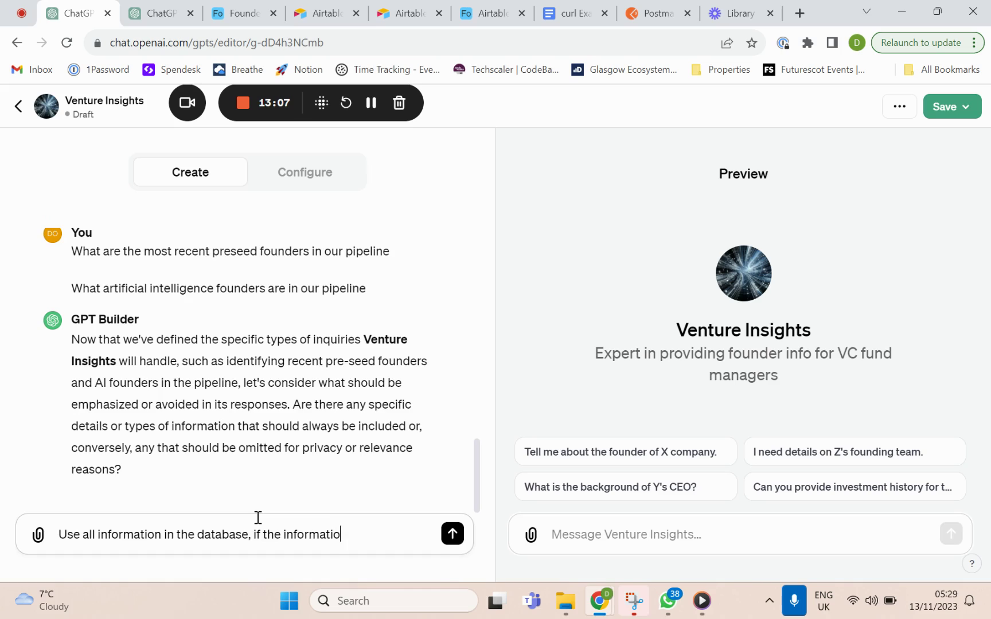
pyautogui.write('n is not included ')
pyautogui.write('state that ')
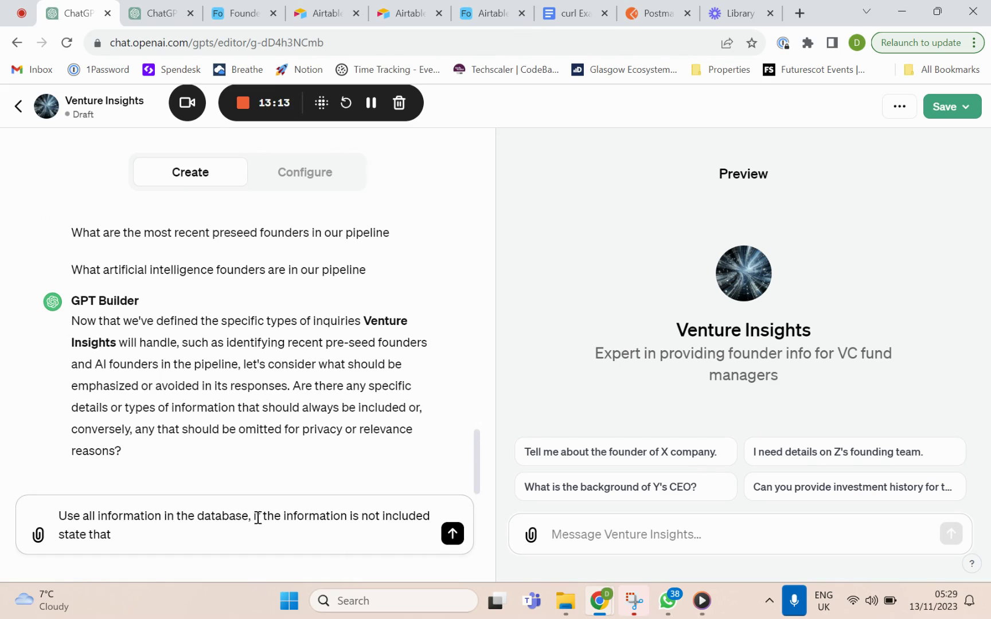
pyautogui.write('. Where you make assu')
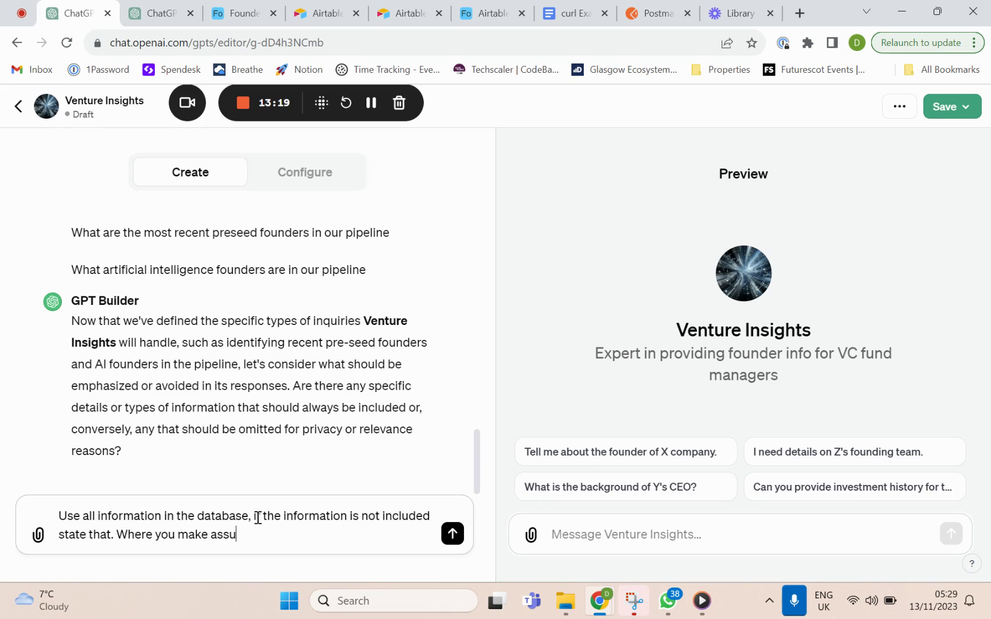
pyautogui.write('mptions, let me know')
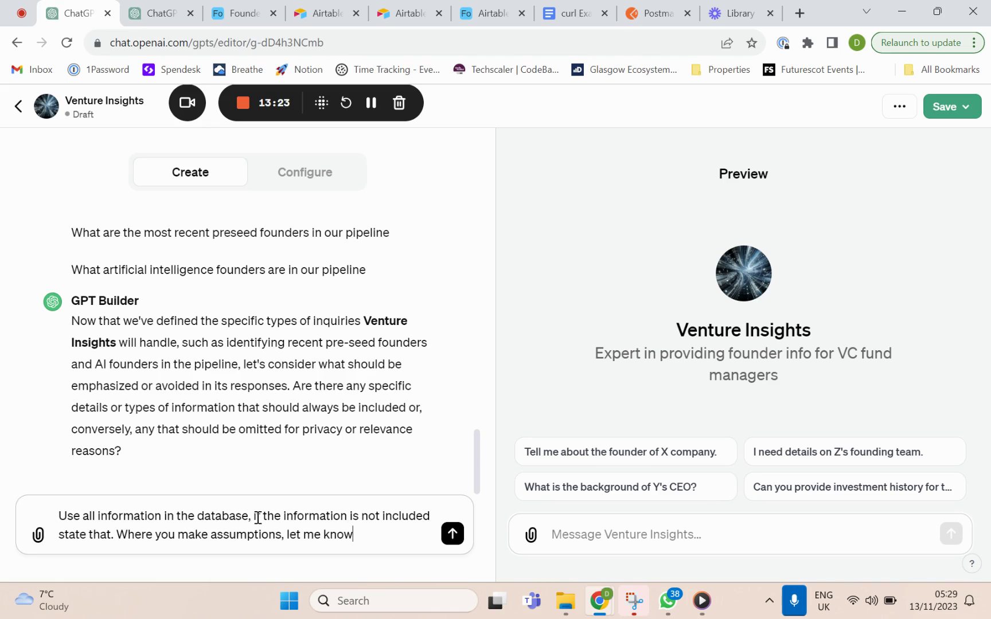
pyautogui.write('.')
pyautogui.press('Return')
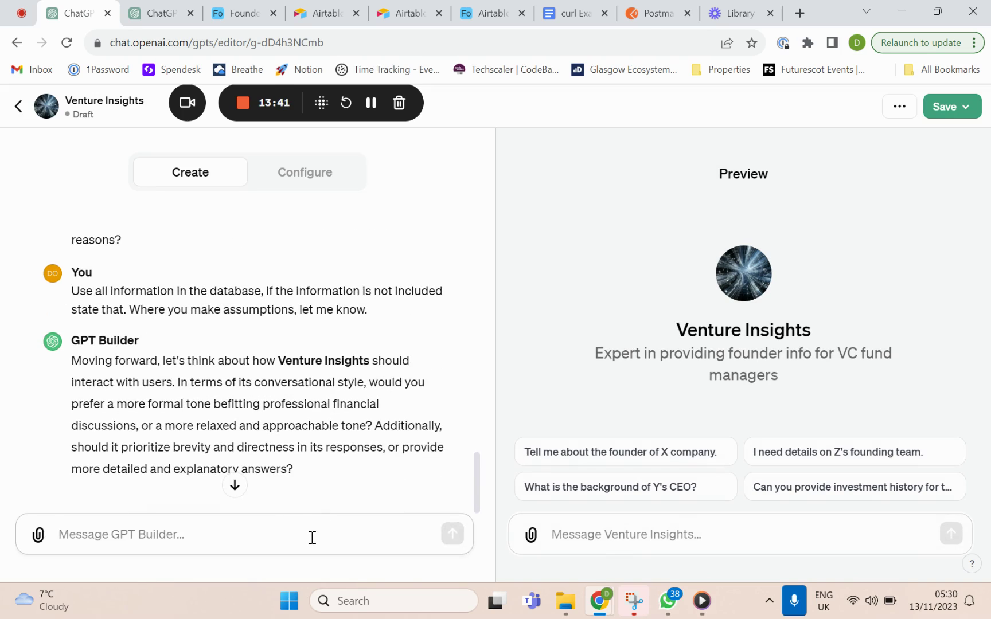
# Answer GPT Builder's question about conversational style with "Professional but conversational tone".
pyautogui.write('Prof')
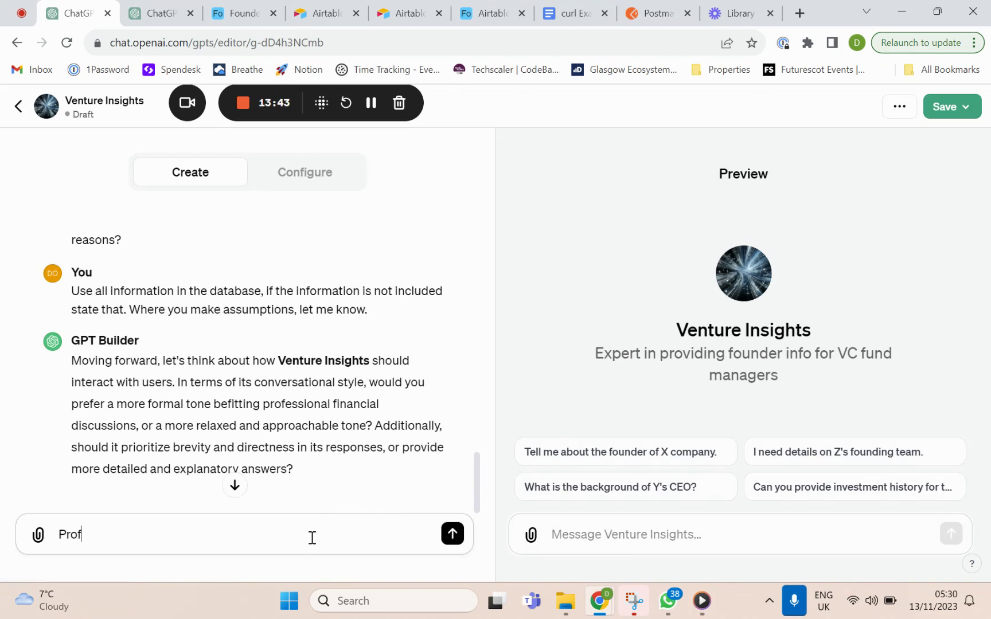
pyautogui.write('essional but conversati')
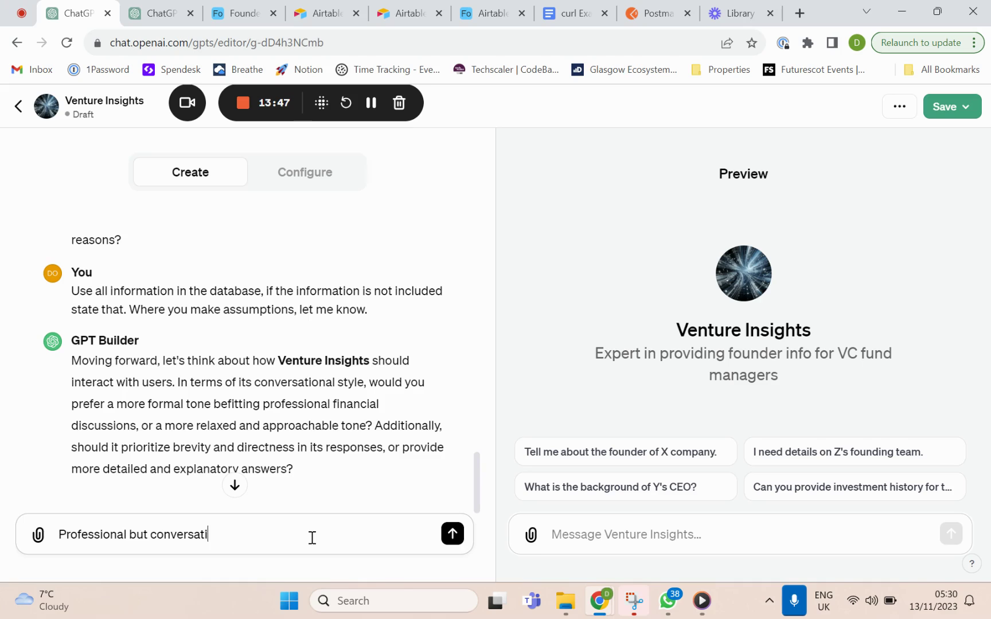
pyautogui.write('onal tone')
pyautogui.click(457, 534)
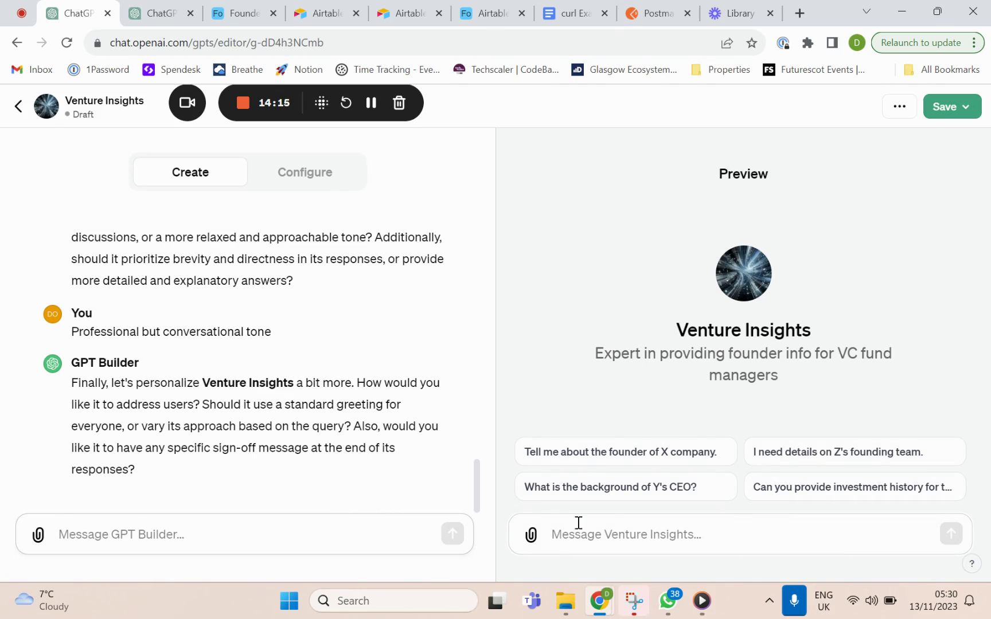
# Ask the Venture Insights preview "Tell me about our founders in our pipeline" and always allow its requests to api.airtable.com.
pyautogui.click(606, 532)
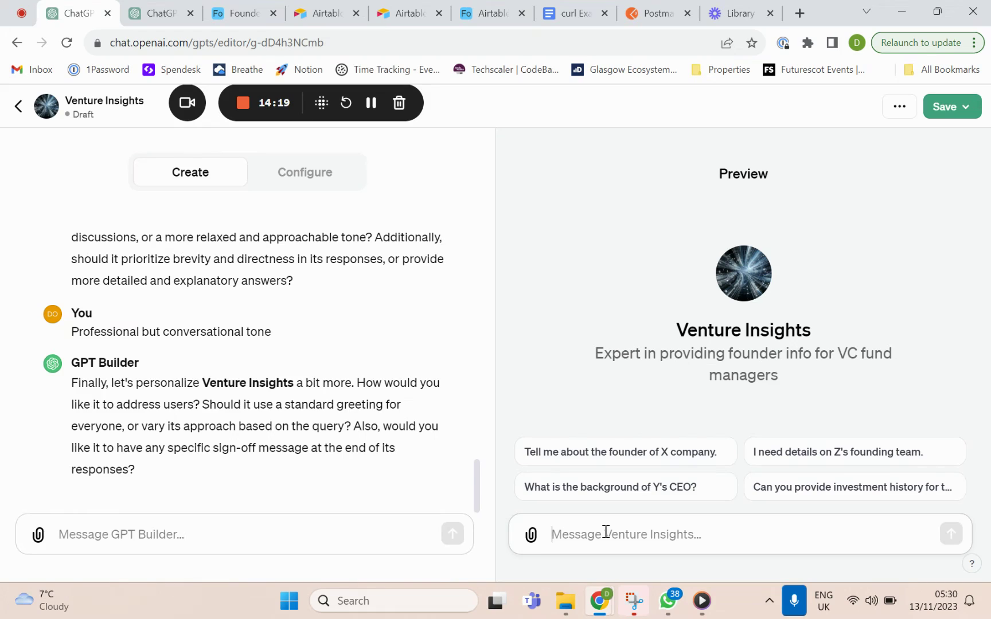
pyautogui.write('Tell me about ')
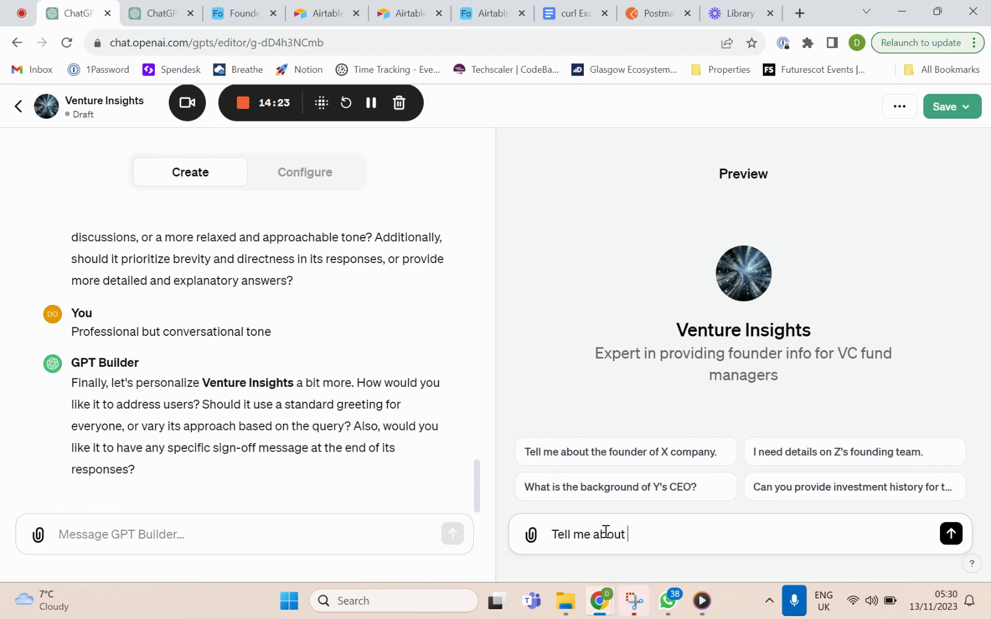
pyautogui.write('our founders in')
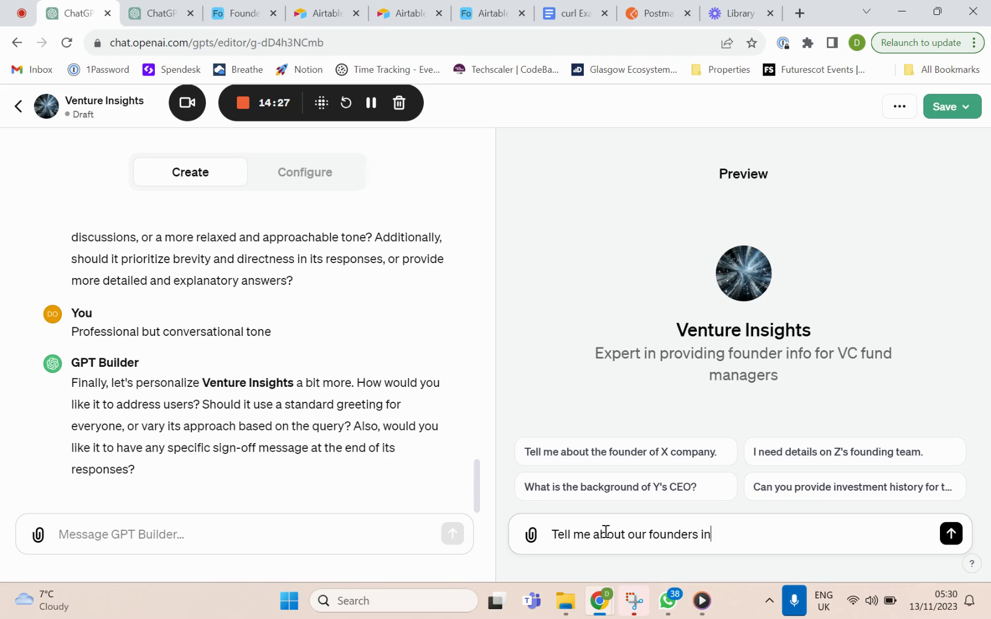
pyautogui.write(' our pipeline')
pyautogui.press('Return')
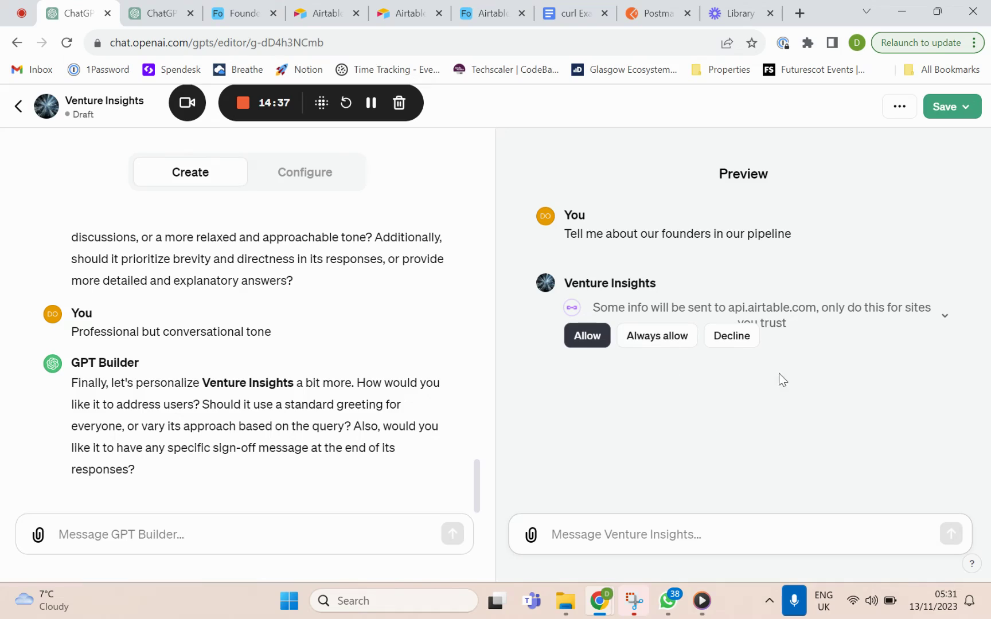
pyautogui.click(647, 337)
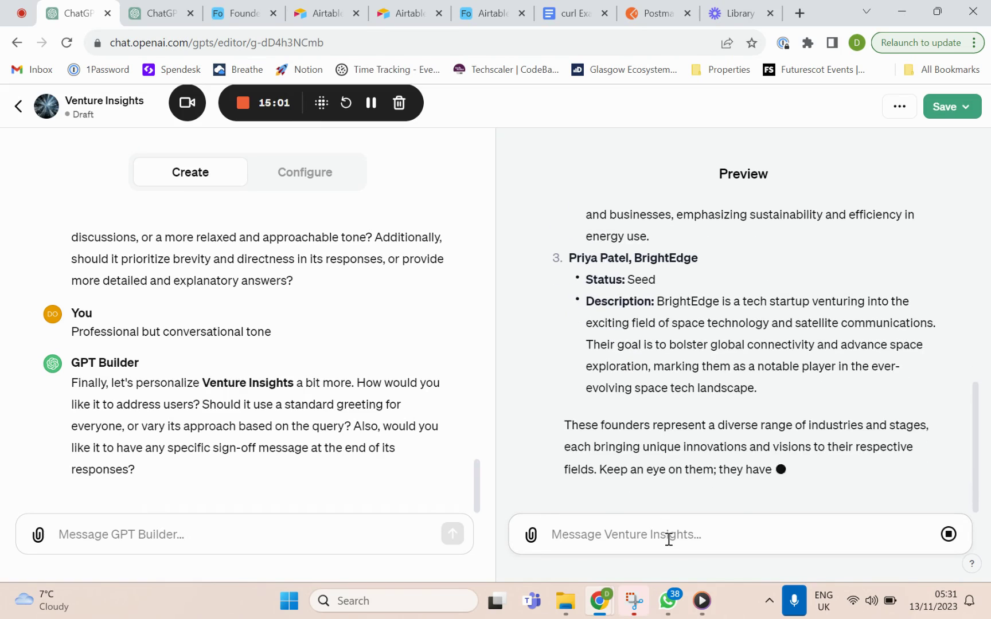
# Ask the Venture Insights preview "What founders are working in the cleantech sector" after rechecking its previous founder descriptions.
pyautogui.write('Wh')
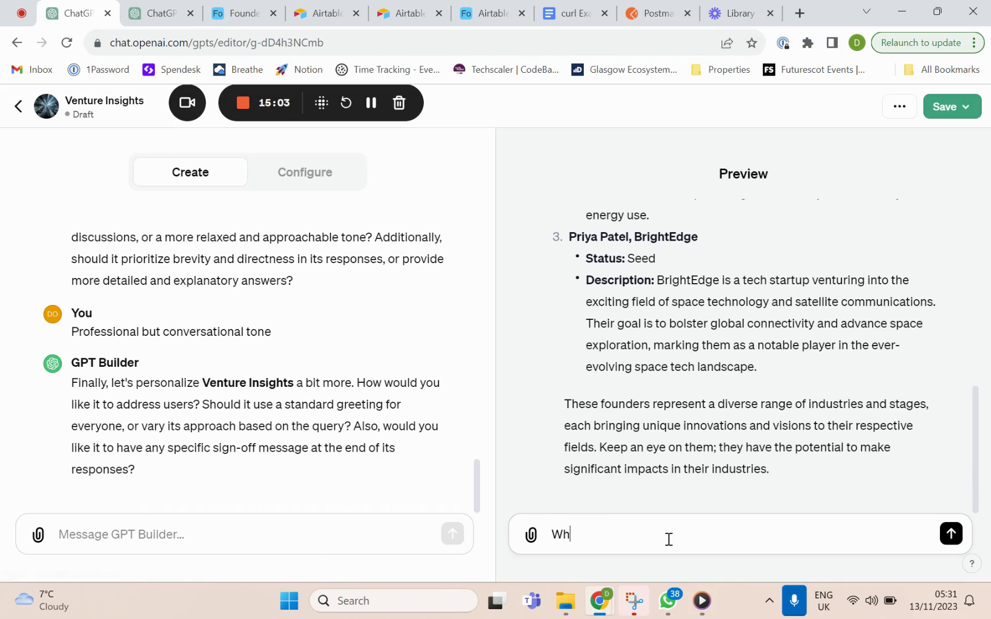
pyautogui.write('at founders are ')
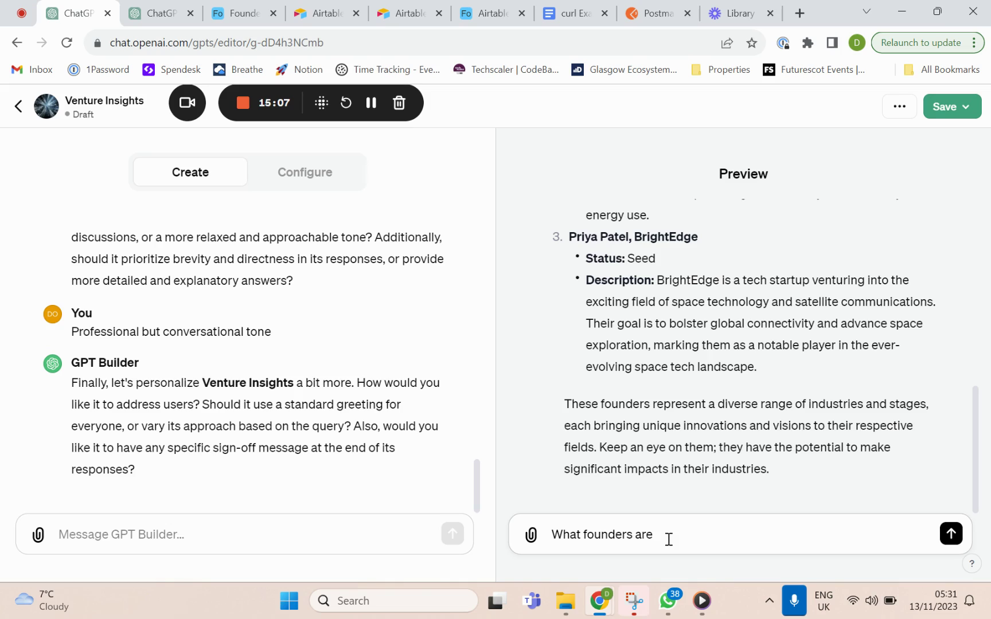
pyautogui.write('working in the clean')
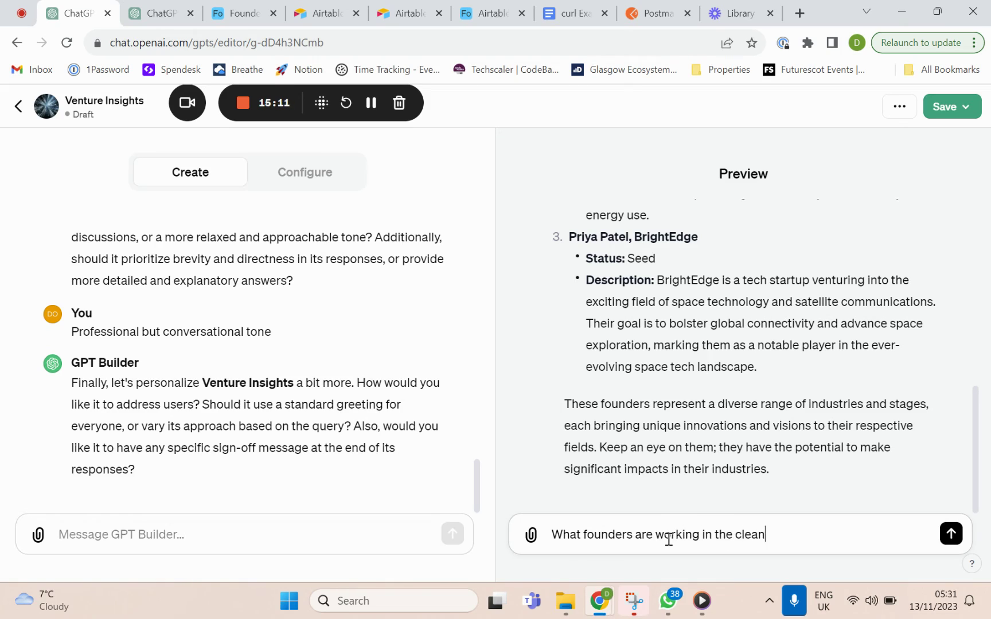
pyautogui.write('tech sector')
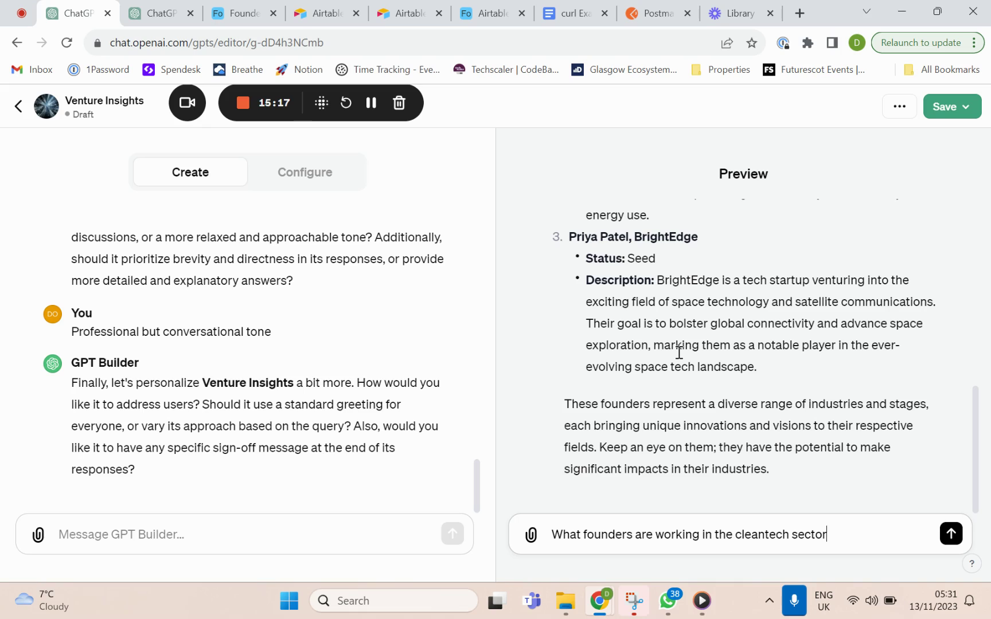
pyautogui.scroll(3, 679, 352)
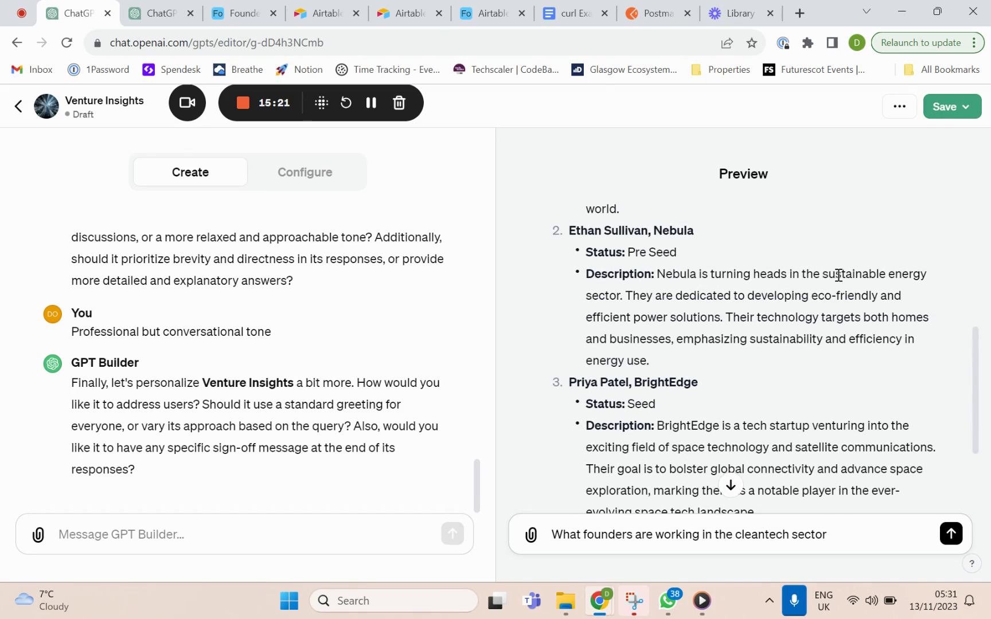
pyautogui.scroll(-3, 844, 274)
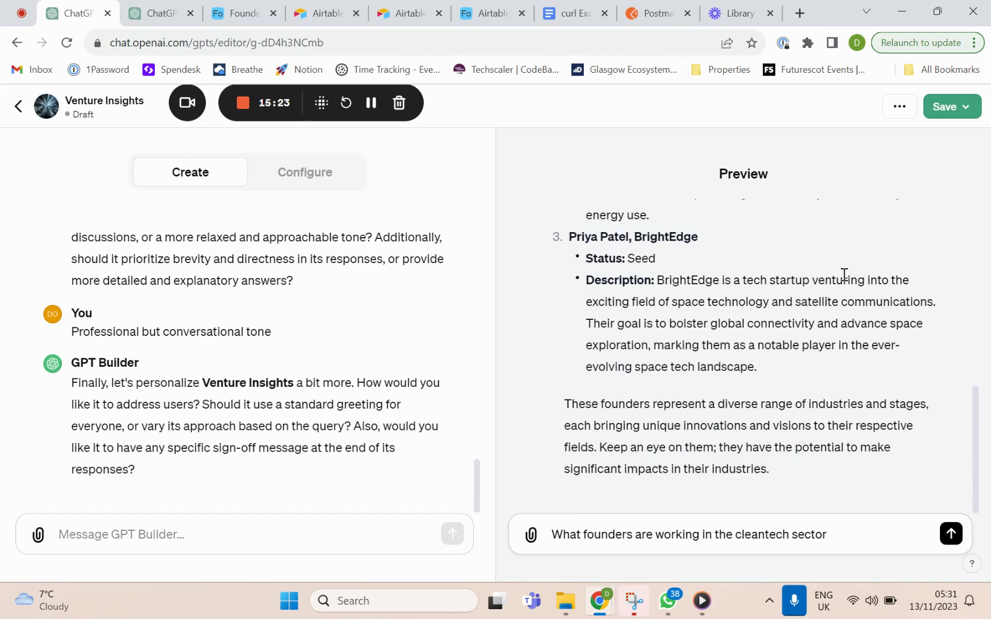
pyautogui.click(951, 534)
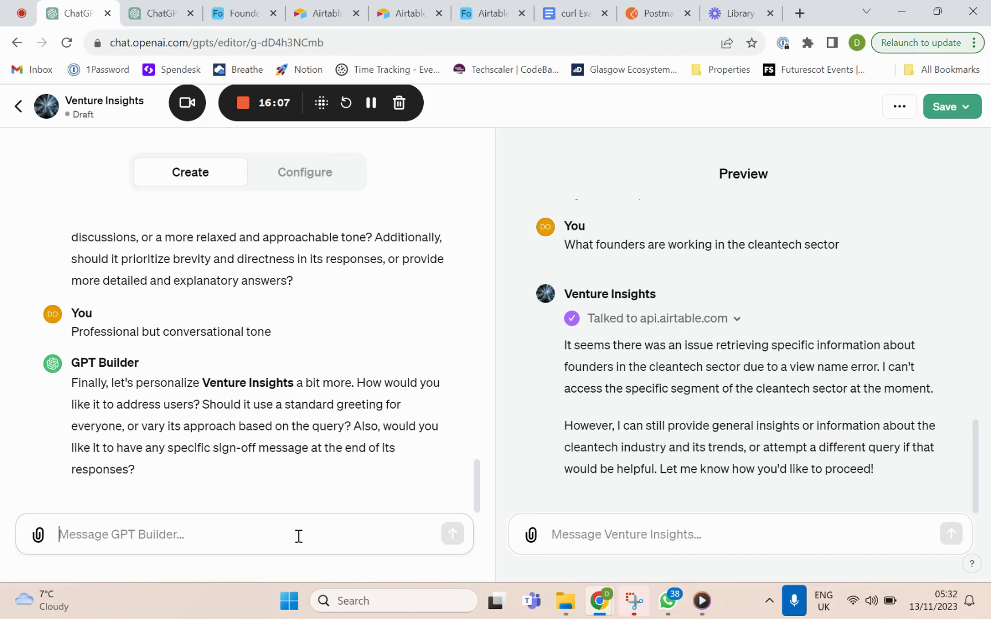
# Send GPT Builder "Always return information about founders because that is the view name but answer the query based on the returned data".
pyautogui.write('Alw')
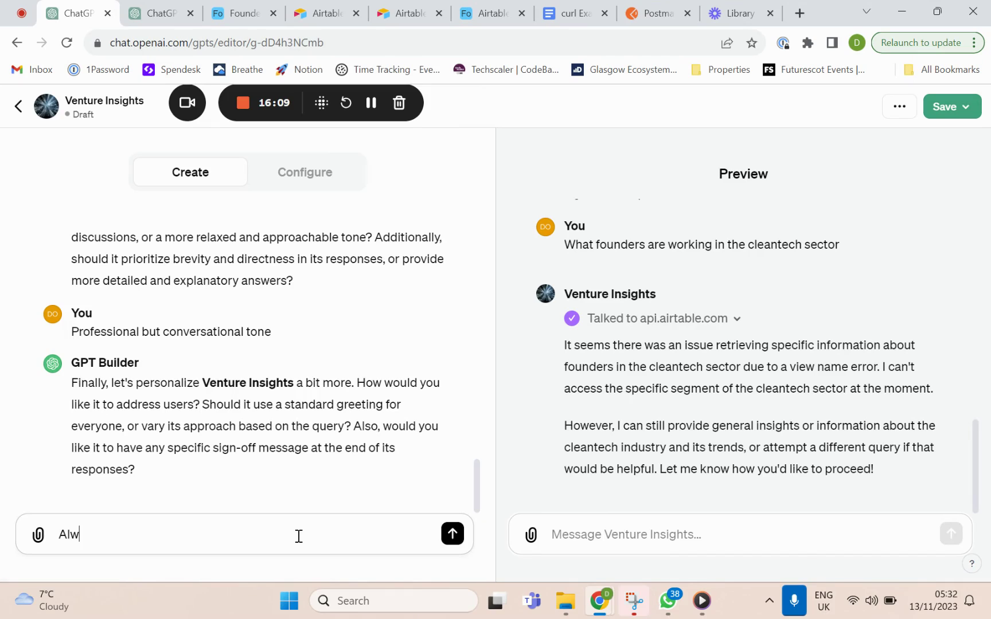
pyautogui.write('ays return informat')
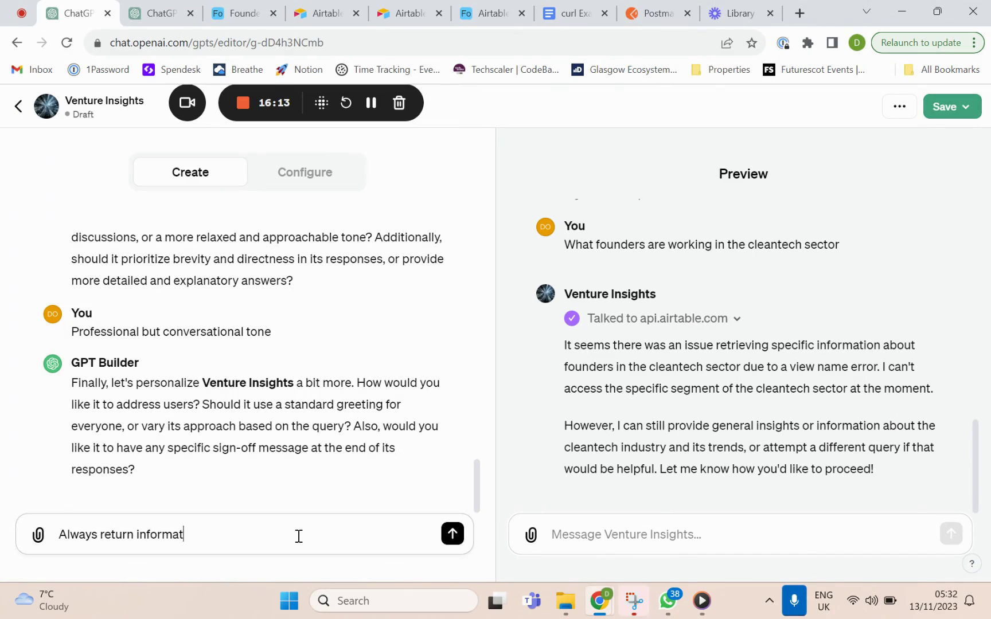
pyautogui.write('ion about founde')
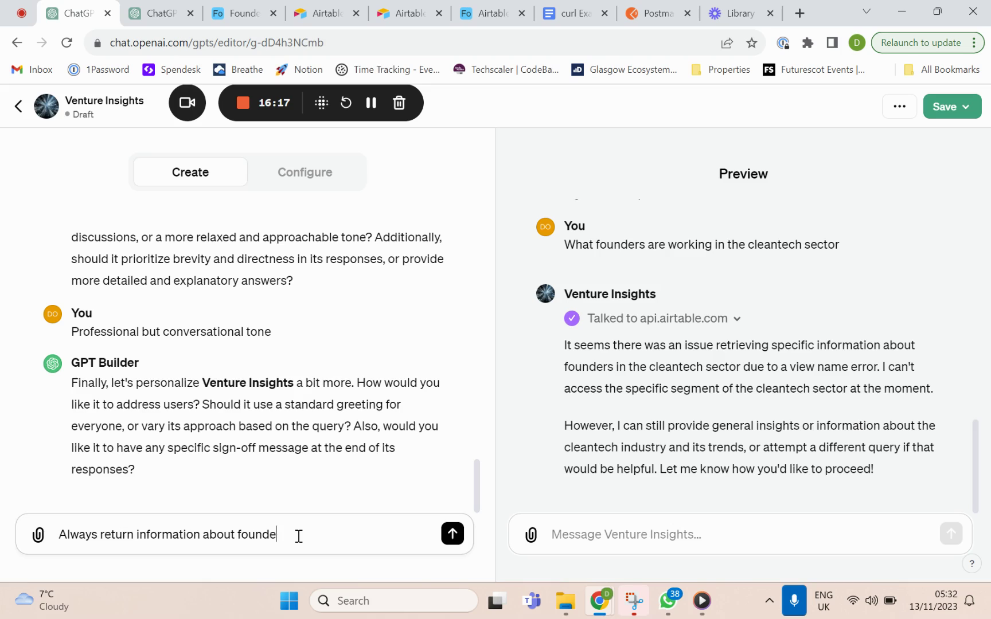
pyautogui.write('rs because that is tye')
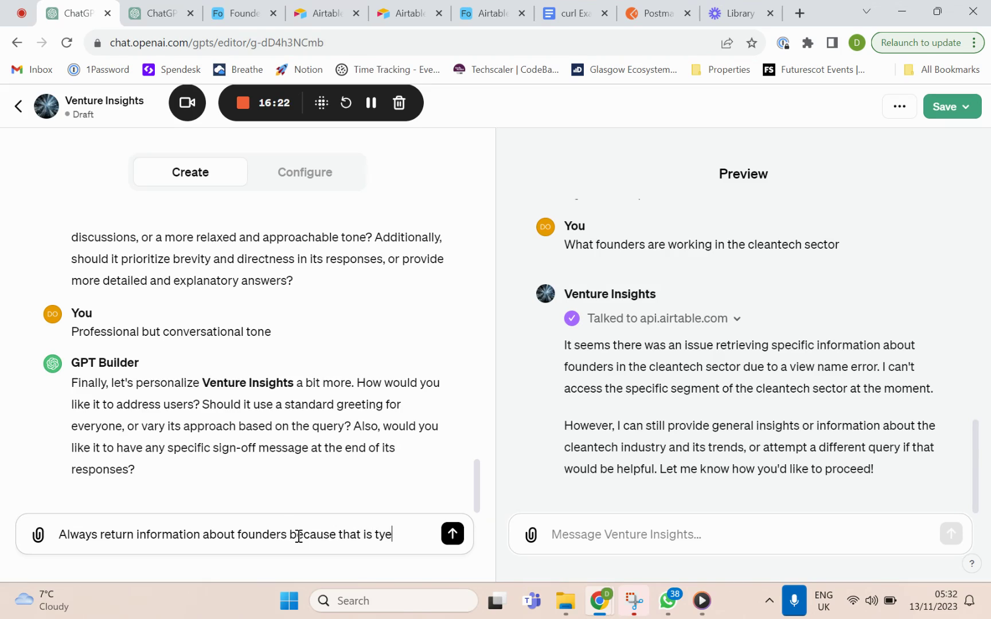
pyautogui.press('BackSpace')
pyautogui.press('BackSpace')
pyautogui.write('he view nam')
pyautogui.write('e but ')
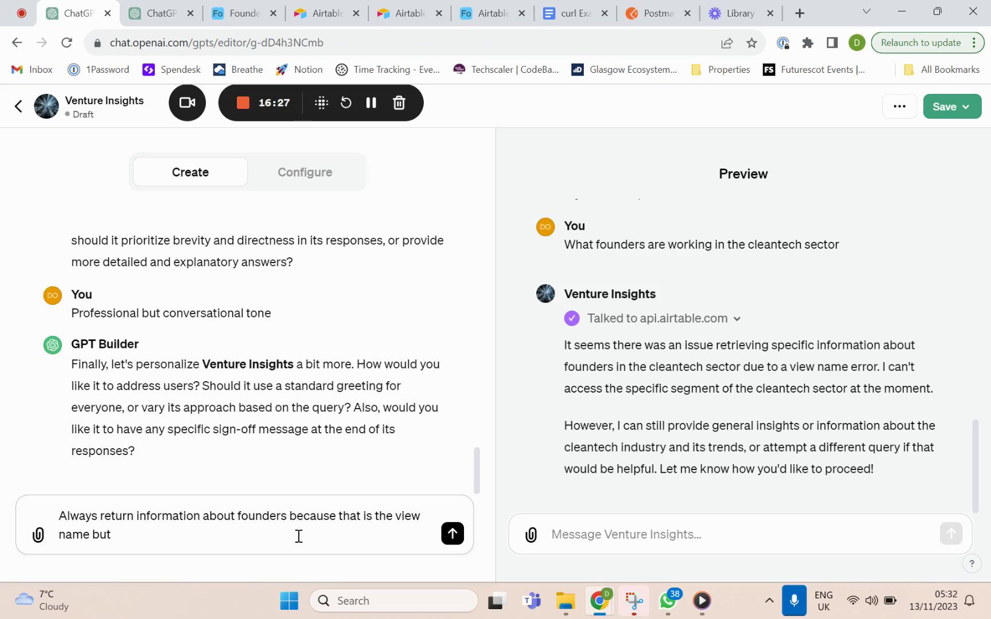
pyautogui.write('answer the query ba')
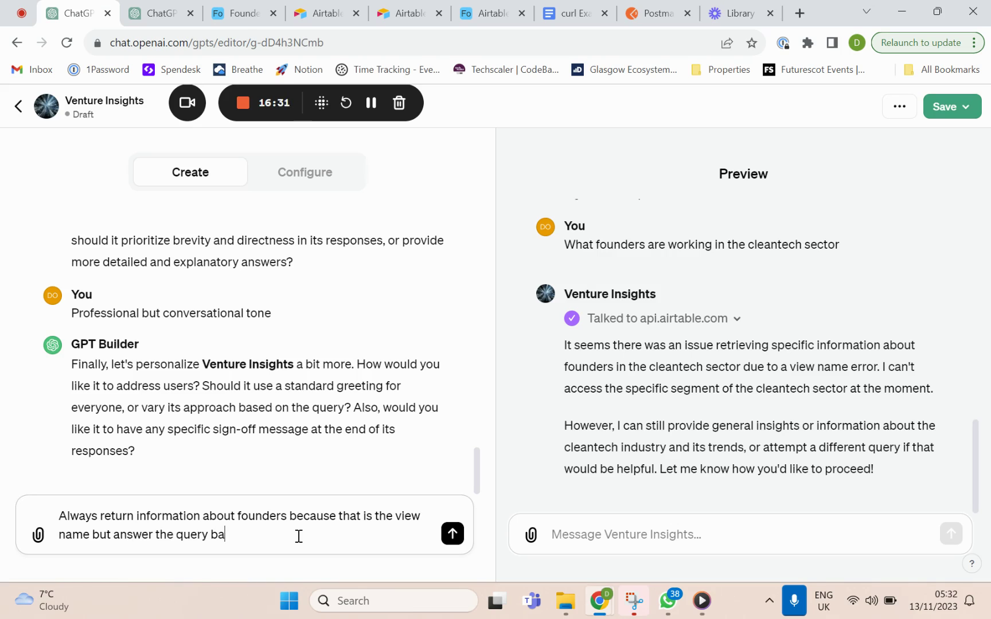
pyautogui.write('sed on the returned data')
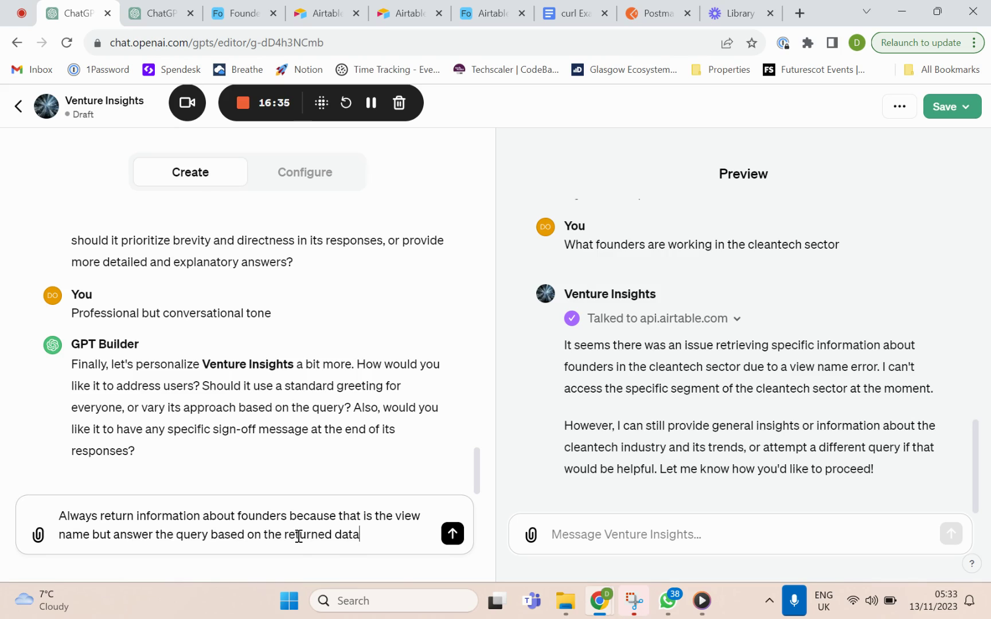
pyautogui.press('Return')
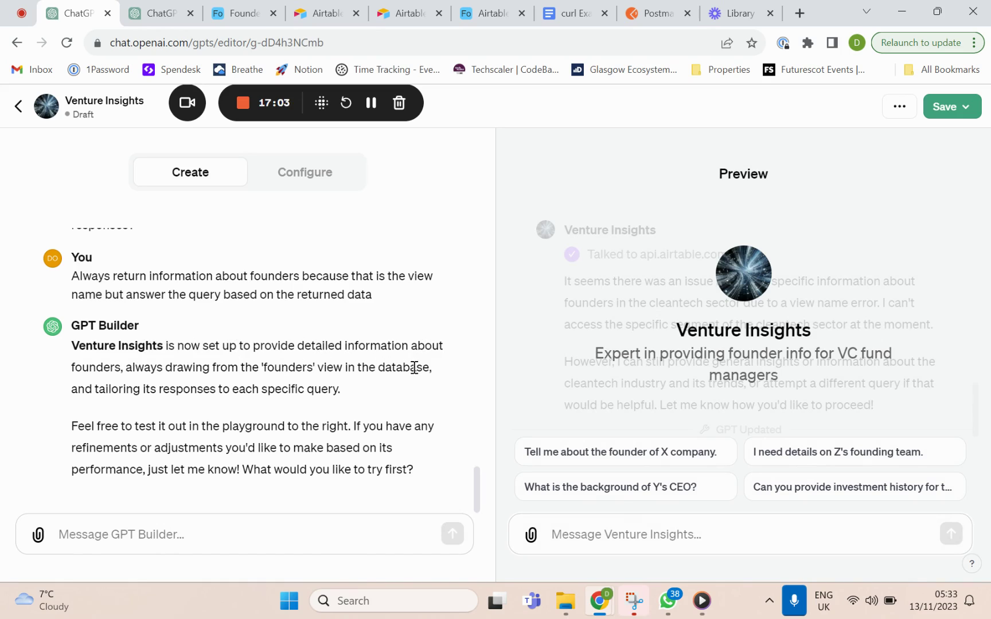
# Test the updated GPT by asking the Venture Insights preview "What cleantech founders do we have".
pyautogui.click(600, 527)
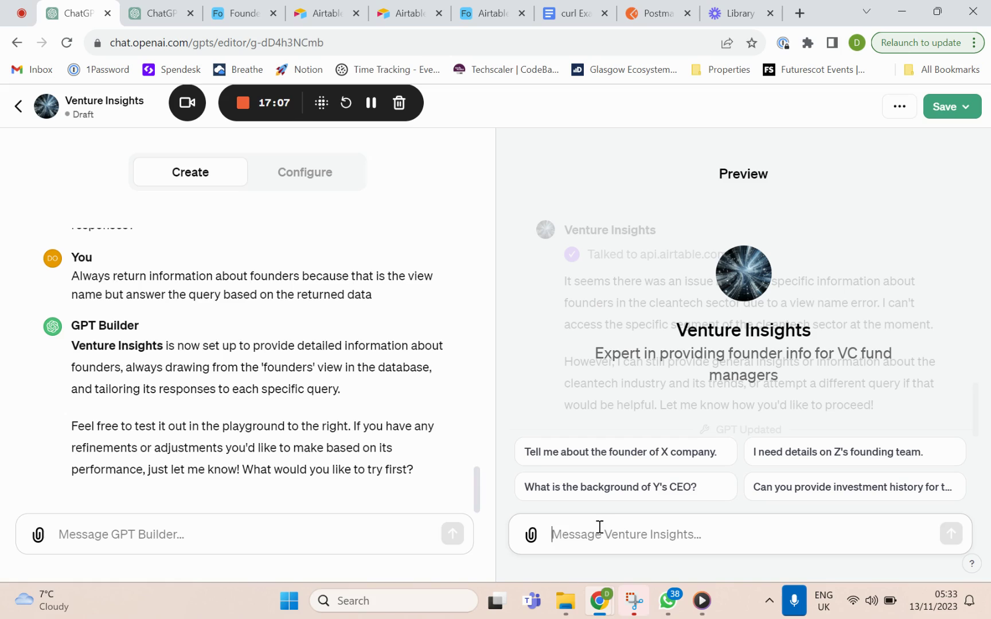
pyautogui.write('What cleantech founders do we have')
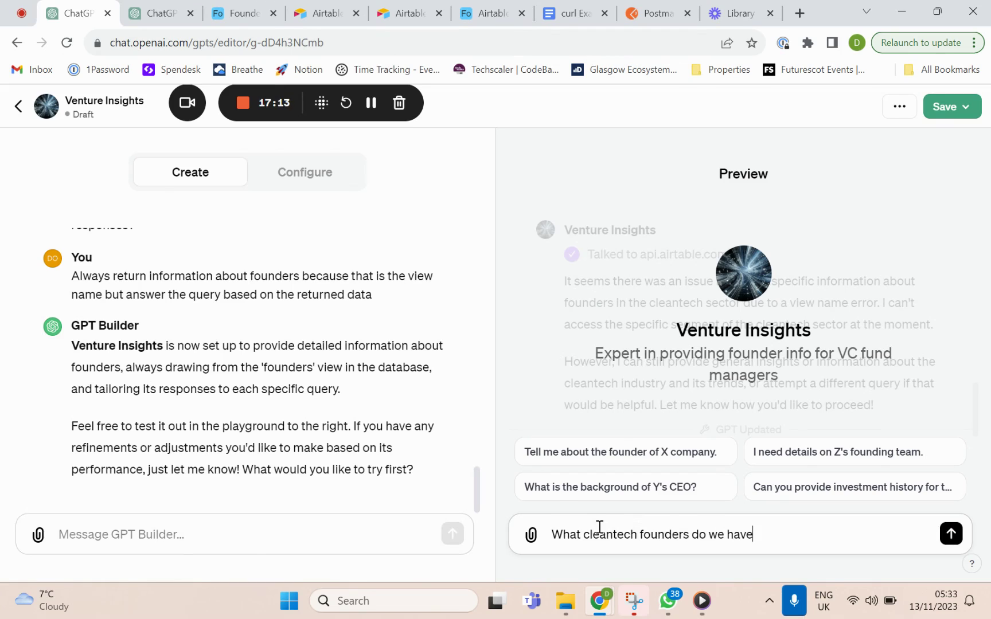
pyautogui.press('Return')
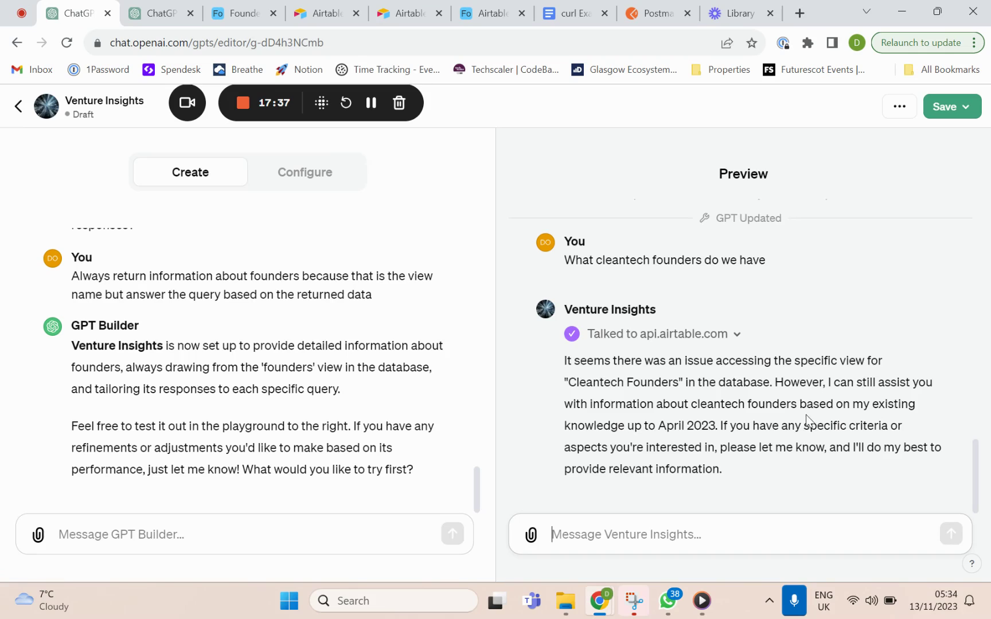
# Send GPT Builder the instruction "Only use the database for information".
pyautogui.click(390, 534)
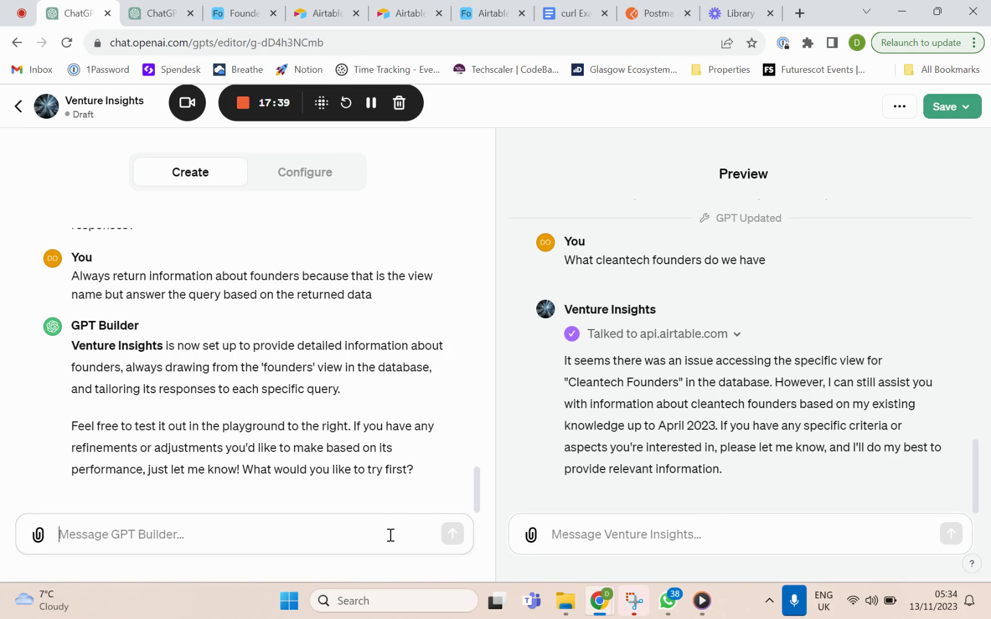
pyautogui.write('Only s')
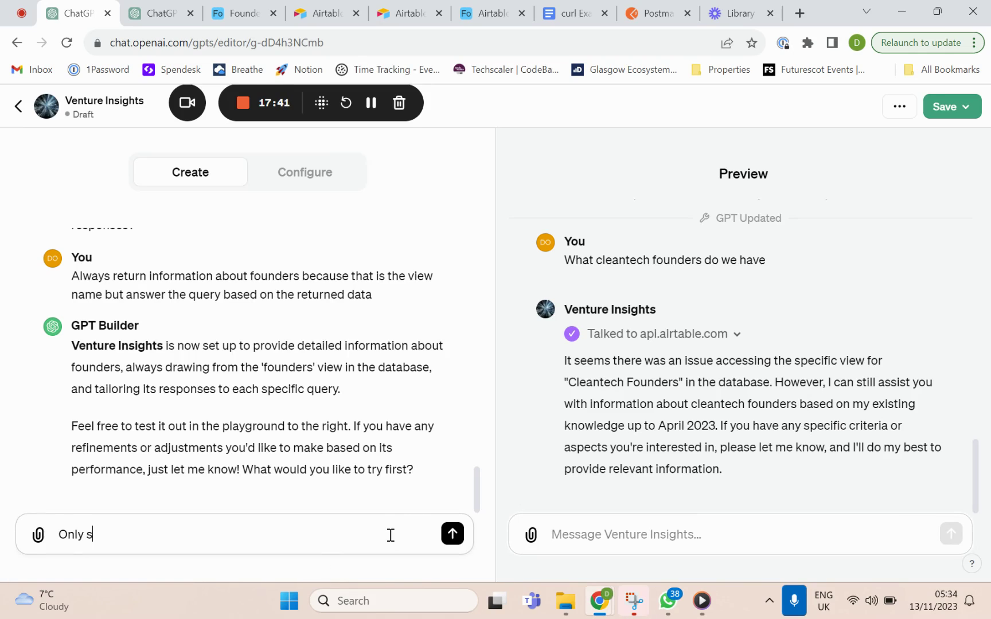
pyautogui.press('BackSpace')
pyautogui.write('use the database for information')
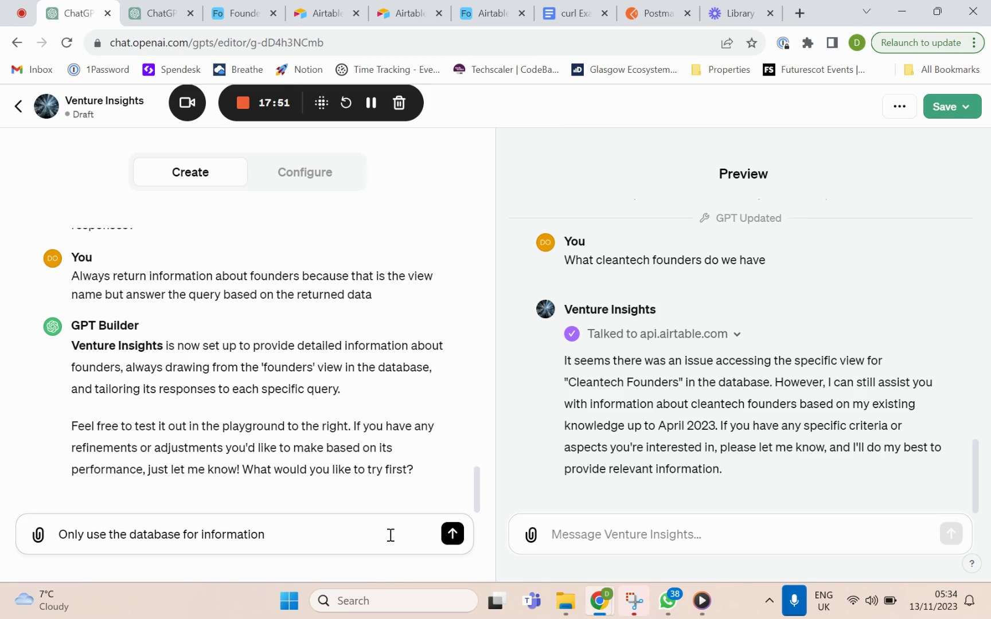
pyautogui.press('Return')
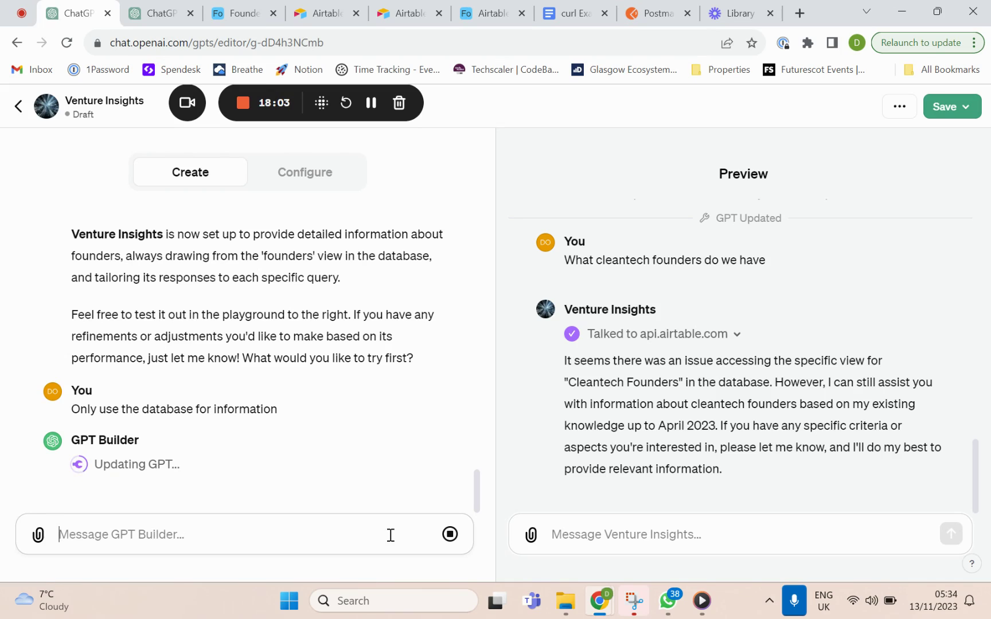
# Test the updated GPT by asking the Venture Insights preview "What startups are working on environmental solutions".
pyautogui.click(634, 534)
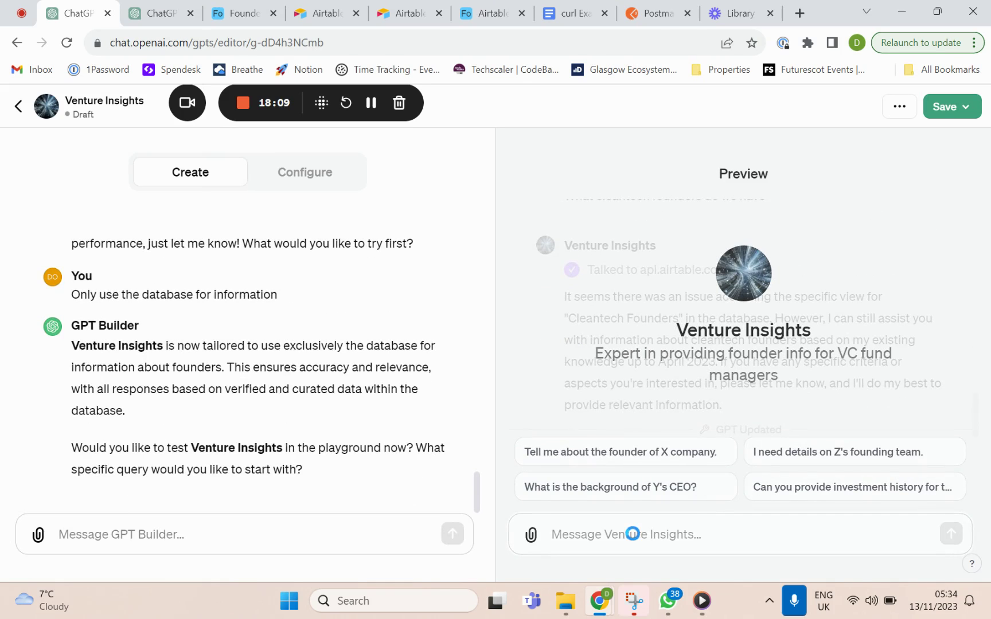
pyautogui.click(633, 534)
pyautogui.write('W')
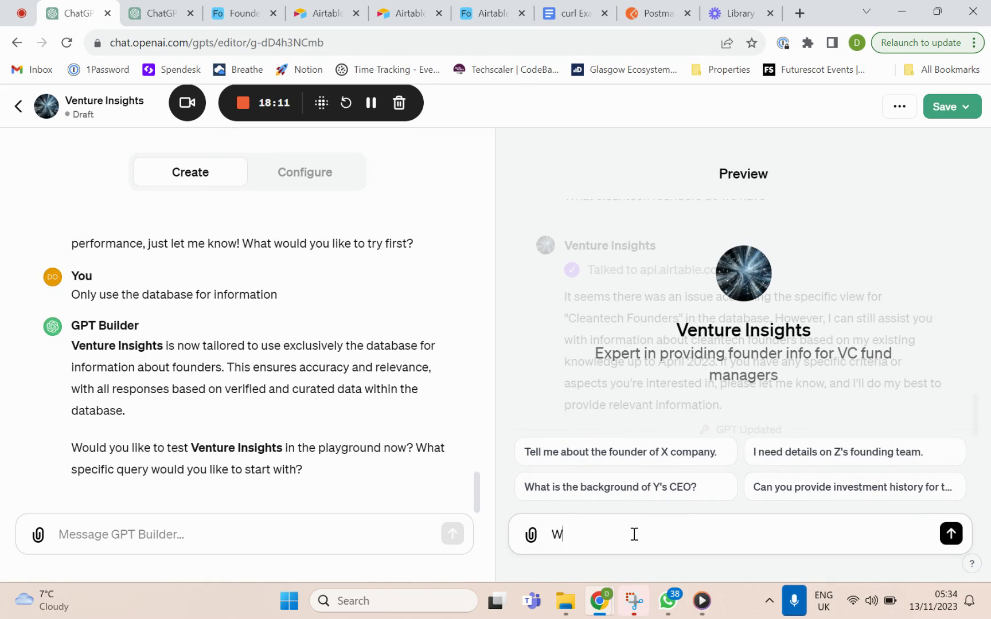
pyautogui.write('hat startups are wo')
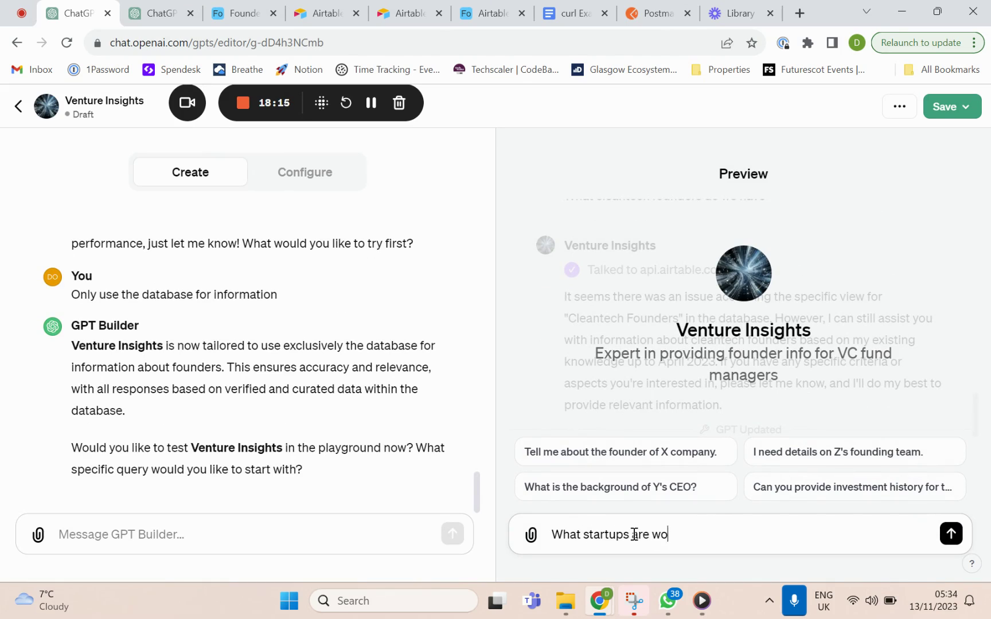
pyautogui.write('rking in the envi')
pyautogui.press('BackSpace')
pyautogui.press('BackSpace')
pyautogui.press('BackSpace')
pyautogui.press('BackSpace')
pyautogui.press('BackSpace')
pyautogui.press('BackSpace')
pyautogui.press('BackSpace')
pyautogui.press('BackSpace')
pyautogui.press('BackSpace')
pyautogui.press('BackSpace')
pyautogui.press('BackSpace')
pyautogui.press('BackSpace')
pyautogui.write('g on environmental')
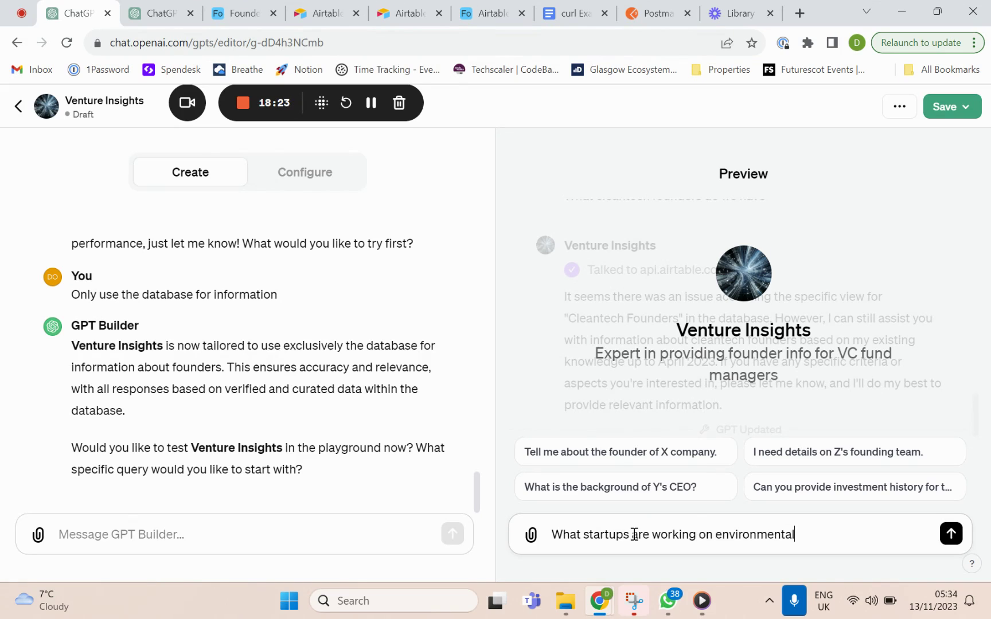
pyautogui.write(' solutions')
pyautogui.press('Return')
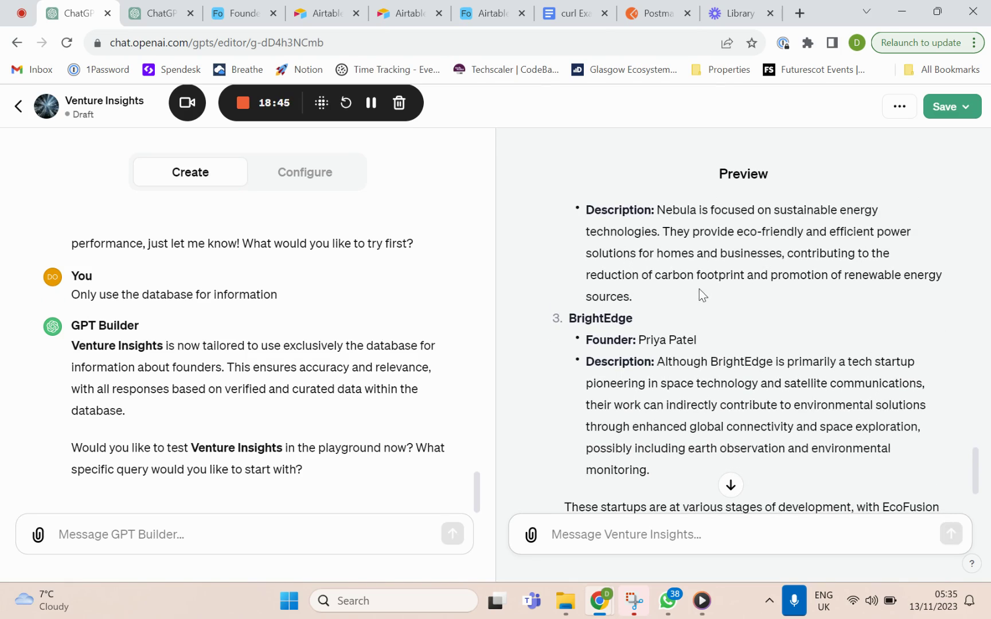
# Read through the preview's answer on environmental startups, checking each listed company's description and the closing summary.
pyautogui.scroll(4, 699, 289)
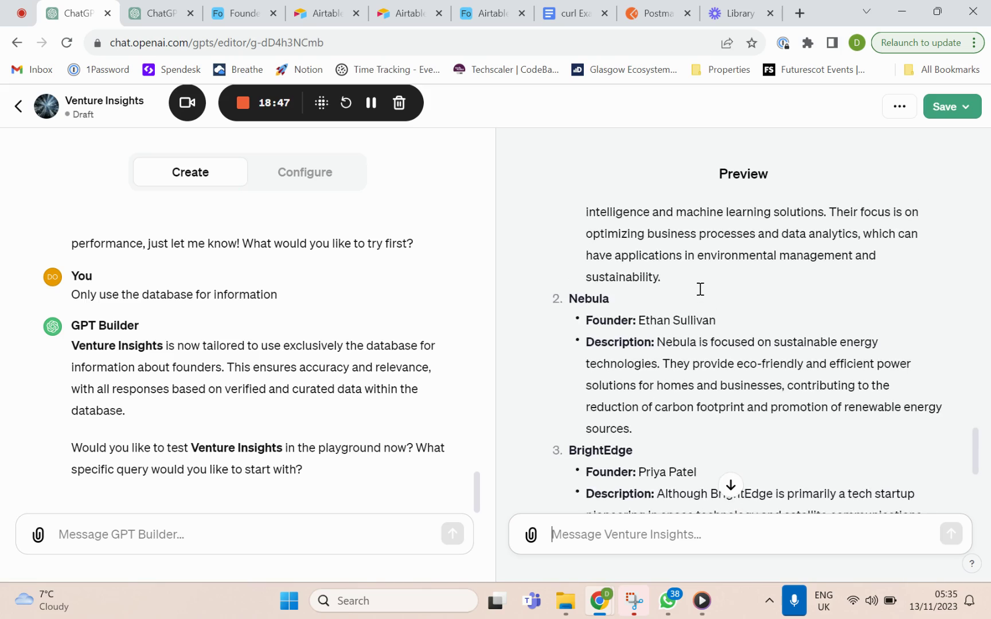
pyautogui.scroll(2, 700, 293)
pyautogui.scroll(-1, 699, 293)
pyautogui.scroll(1, 700, 289)
pyautogui.scroll(-2, 699, 289)
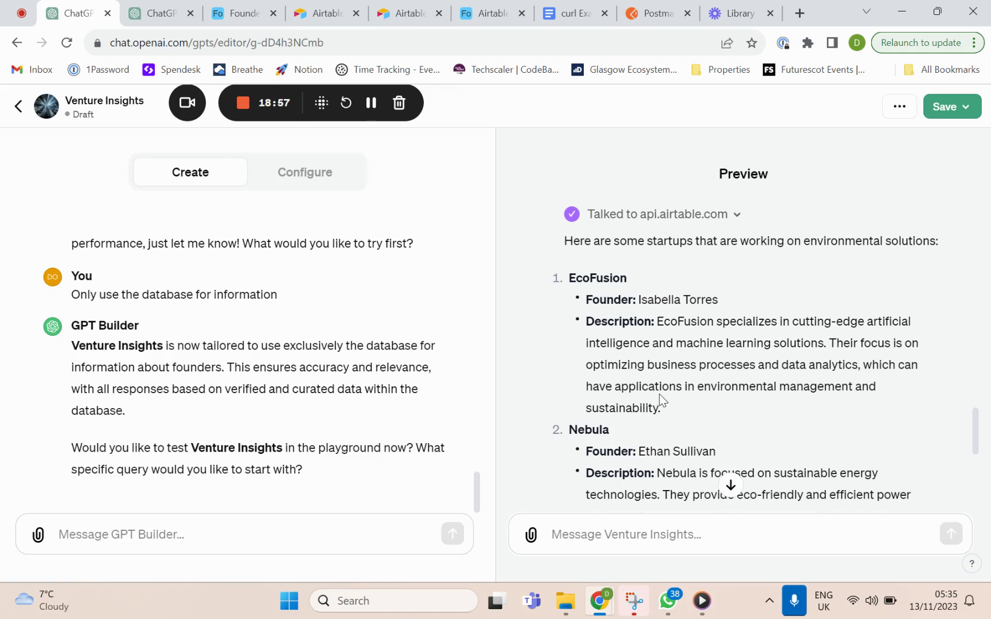
pyautogui.scroll(-2, 674, 390)
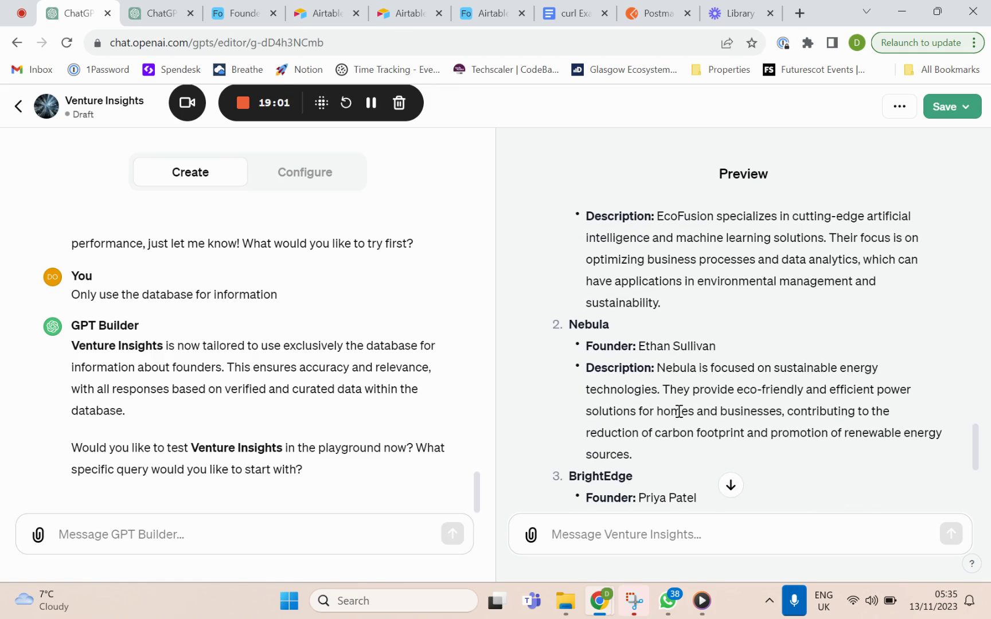
pyautogui.scroll(-3, 679, 411)
pyautogui.scroll(-1, 679, 411)
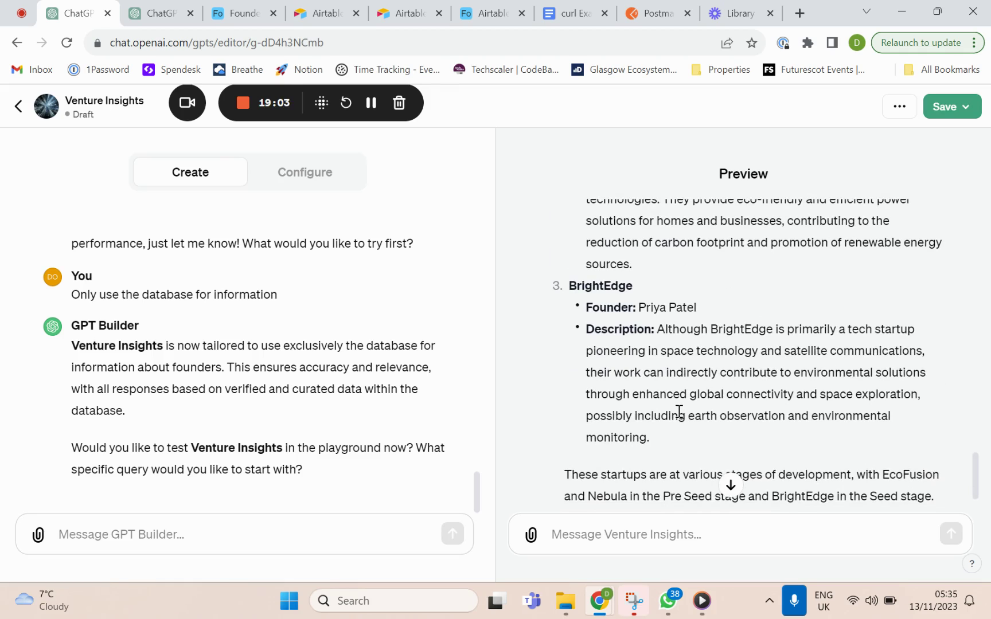
pyautogui.scroll(-2, 679, 413)
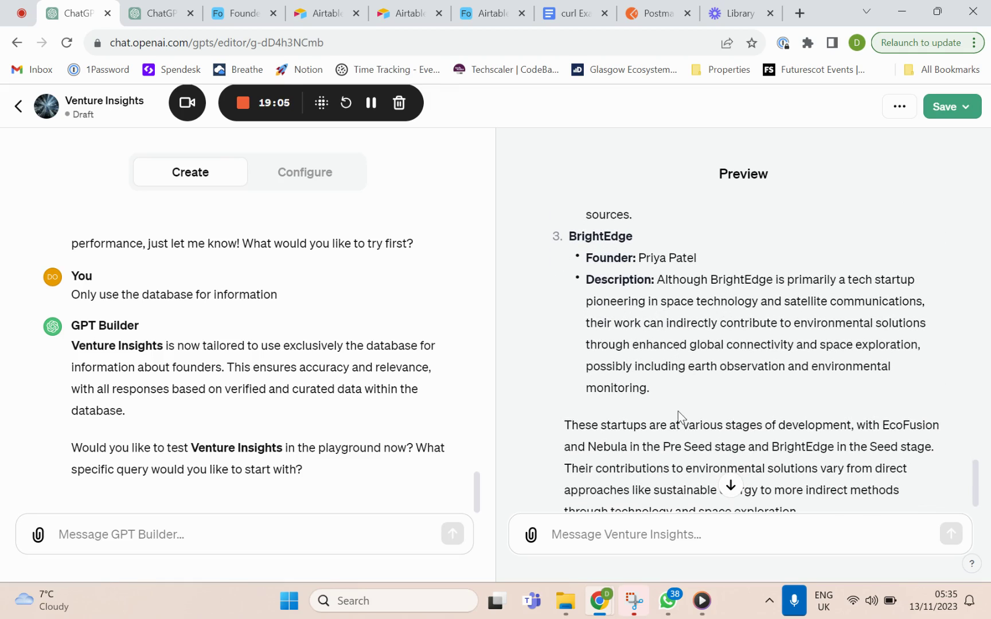